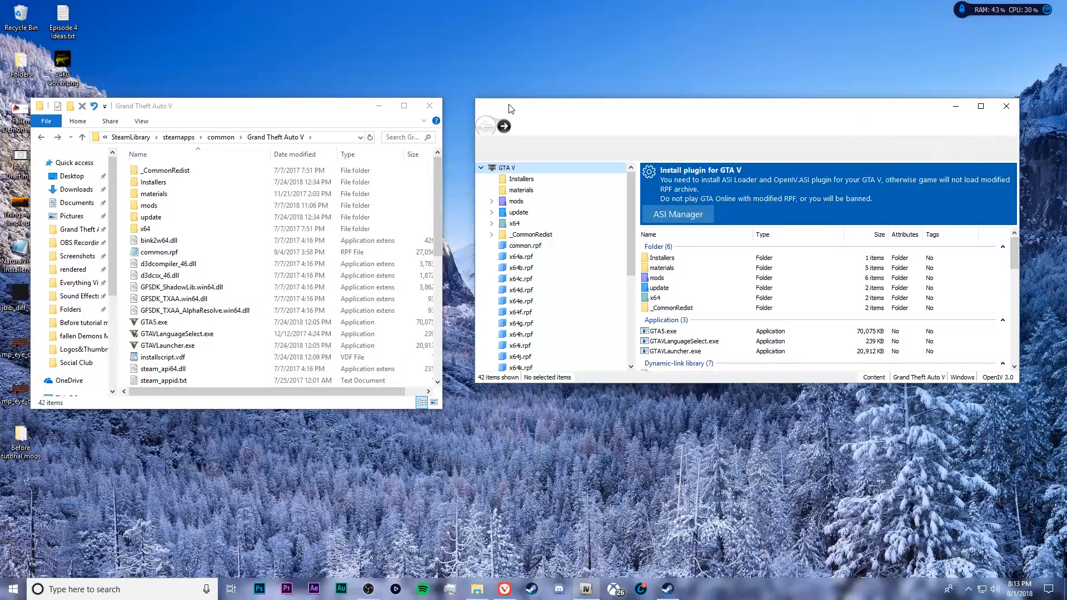
View the Lip Movement mod page in the browser, then return to the GTA5-Mods search results for 'oiv'
left_click_drag(511, 108, 506, 108)
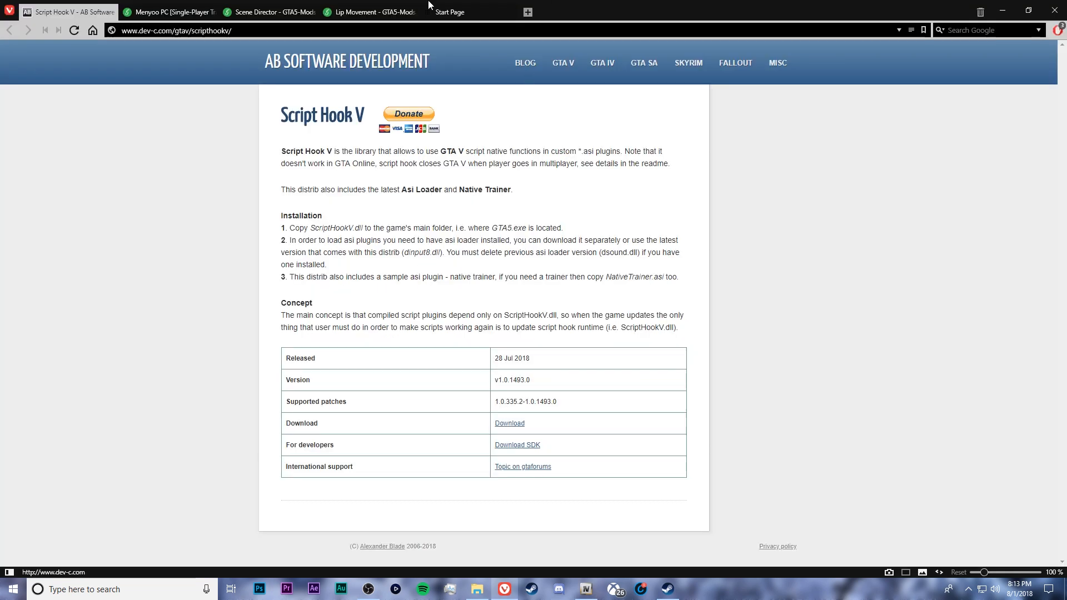
left_click(358, 16)
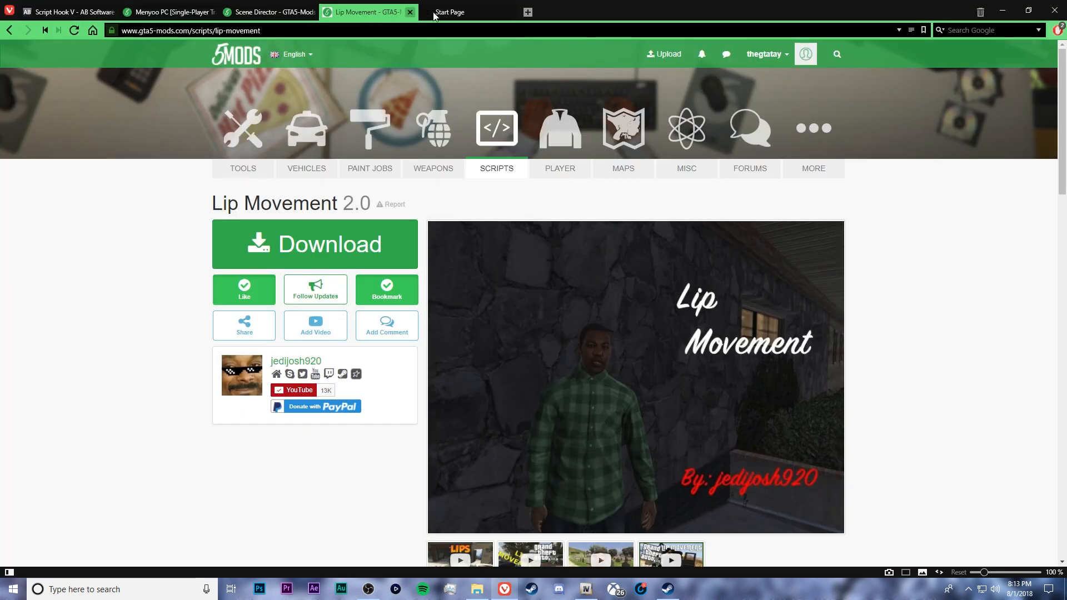
left_click(473, 12)
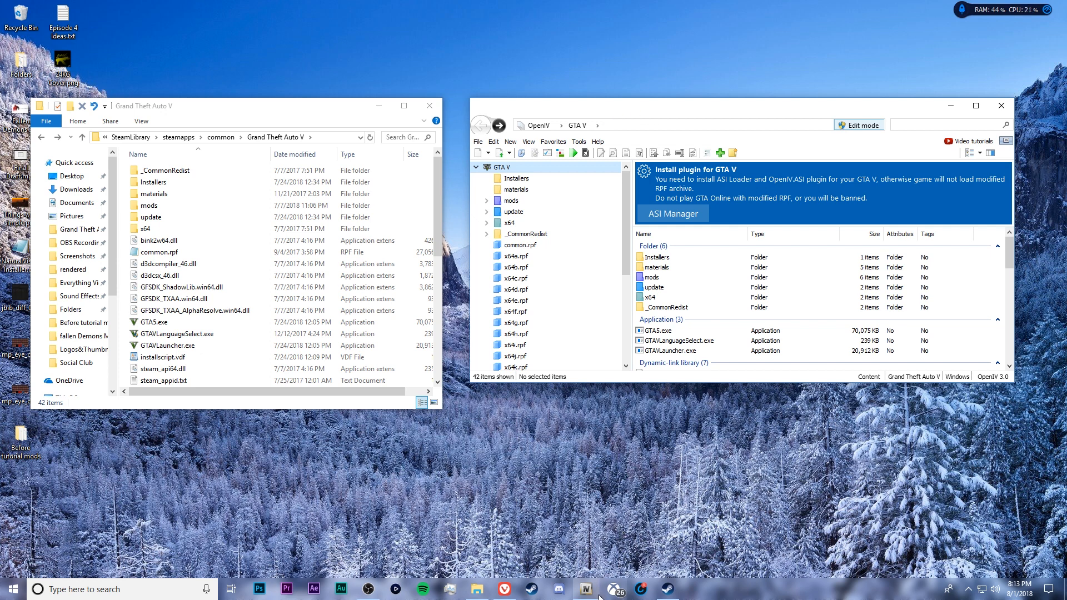
left_click(504, 589)
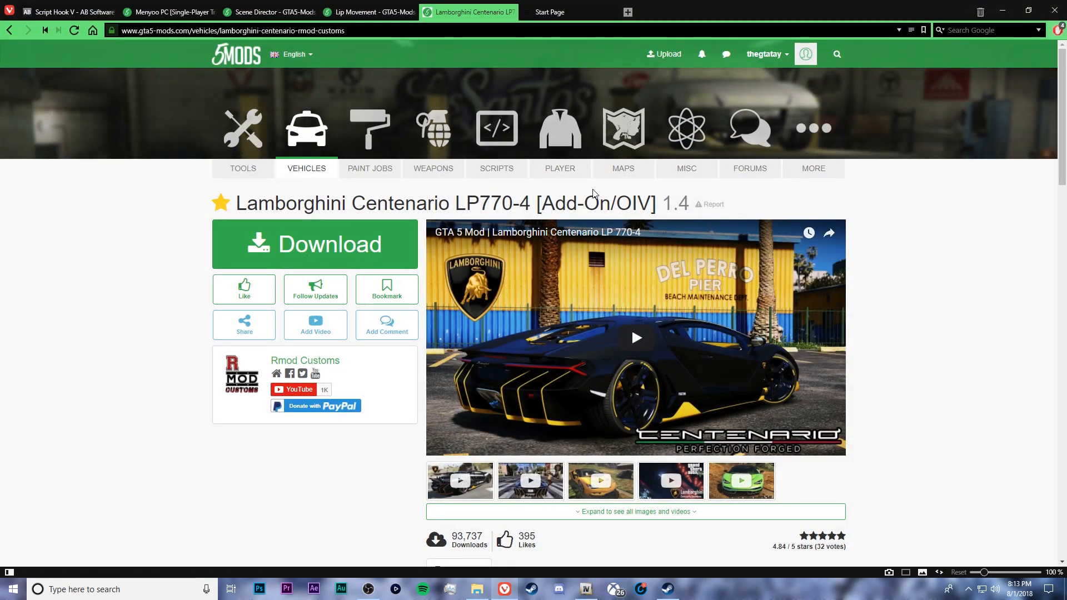
left_click(9, 30)
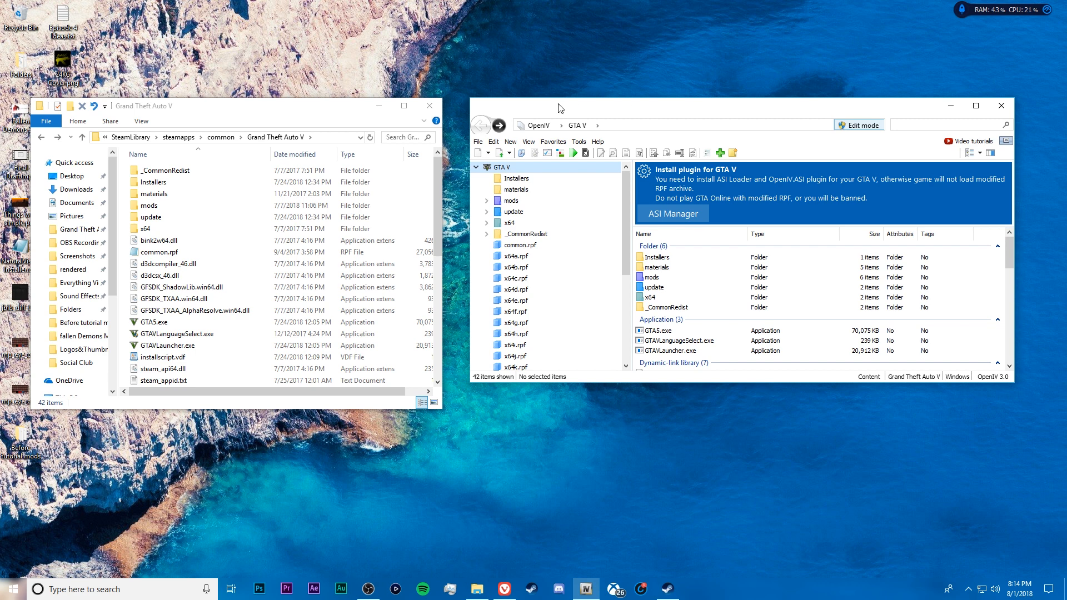
Bring up the Menyoo PC [Single-Player Trainer Mod] page in the browser and check the mod's title
left_click(246, 102)
left_click_drag(249, 104, 248, 105)
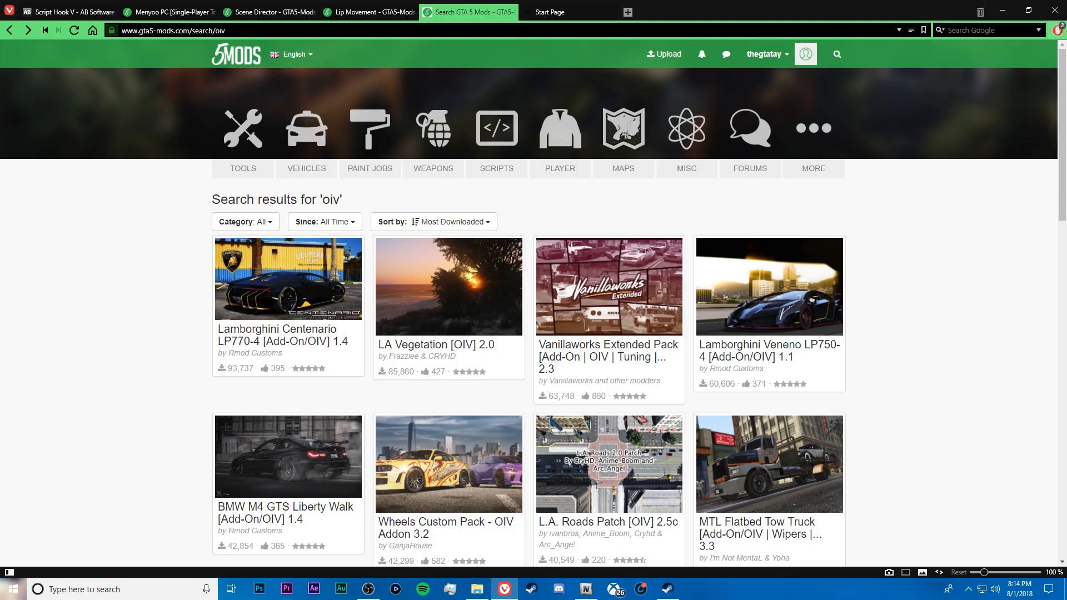
left_click(157, 13)
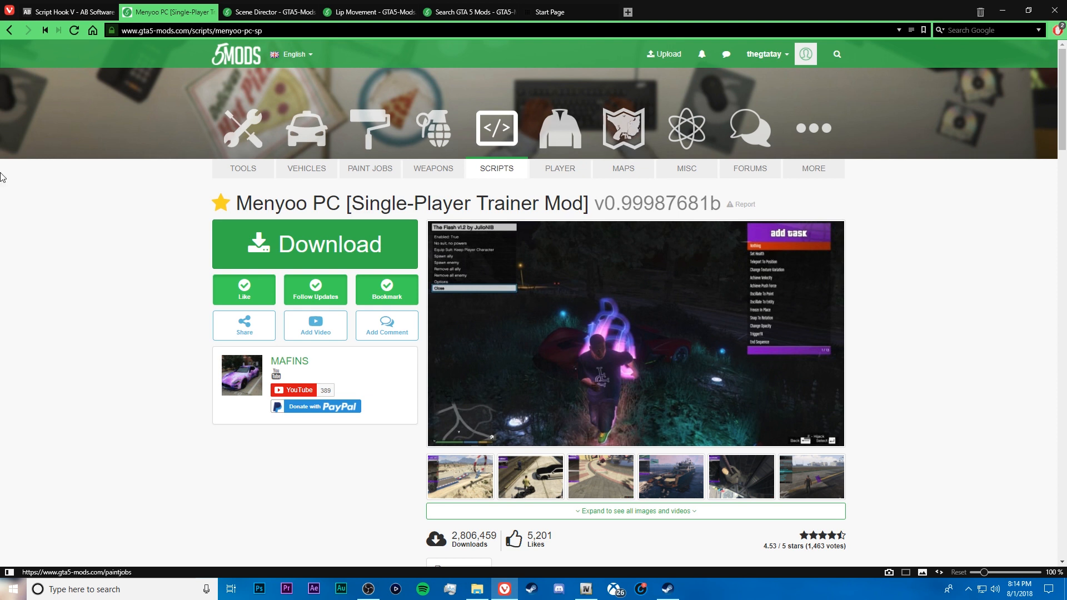
left_click_drag(240, 200, 342, 208)
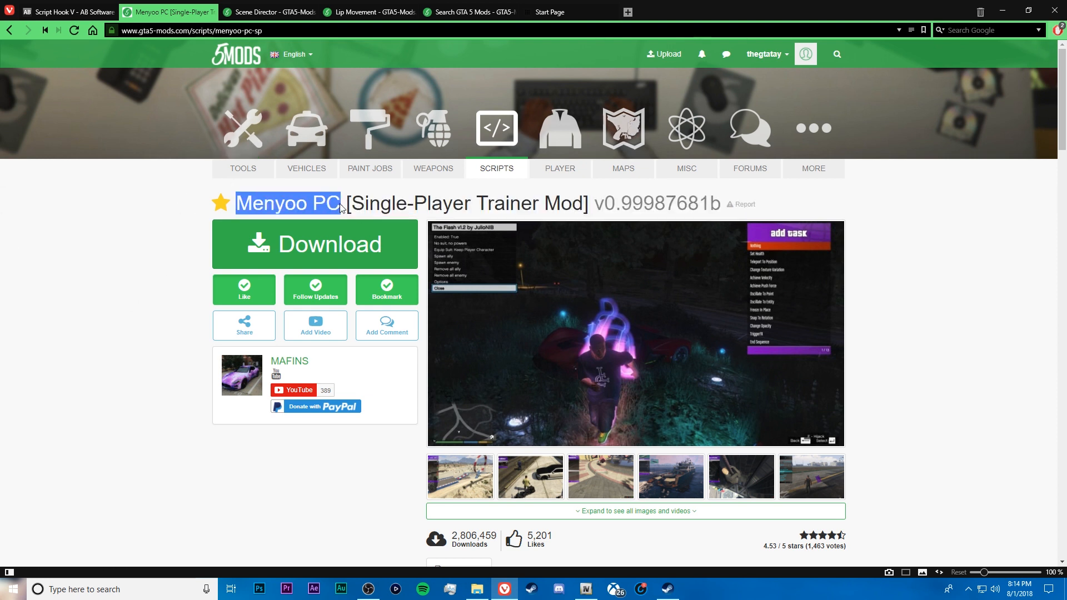
left_click(279, 205)
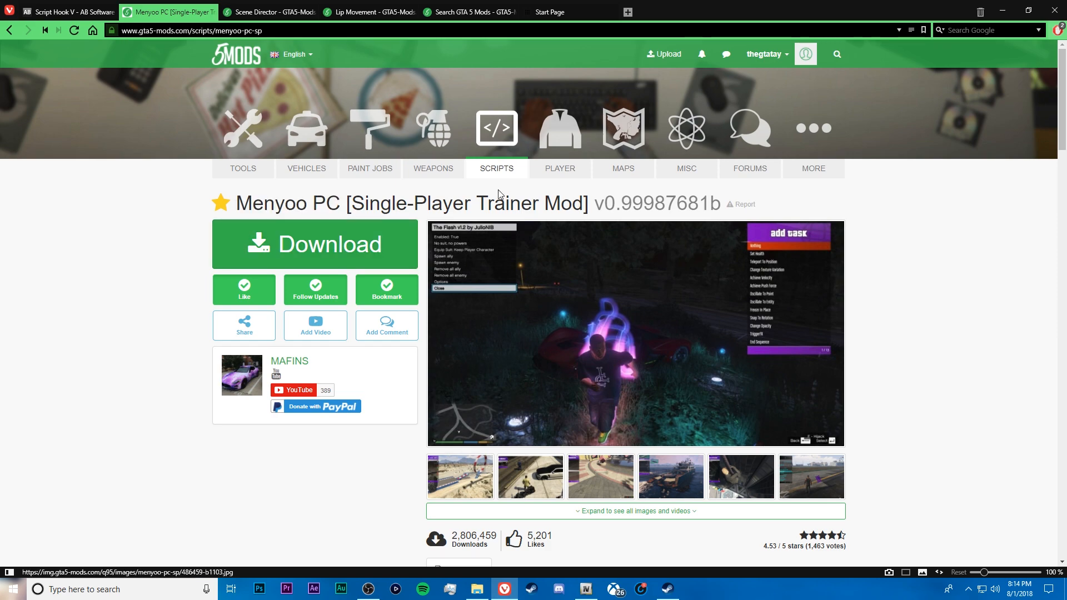
left_click_drag(788, 15, 574, 278)
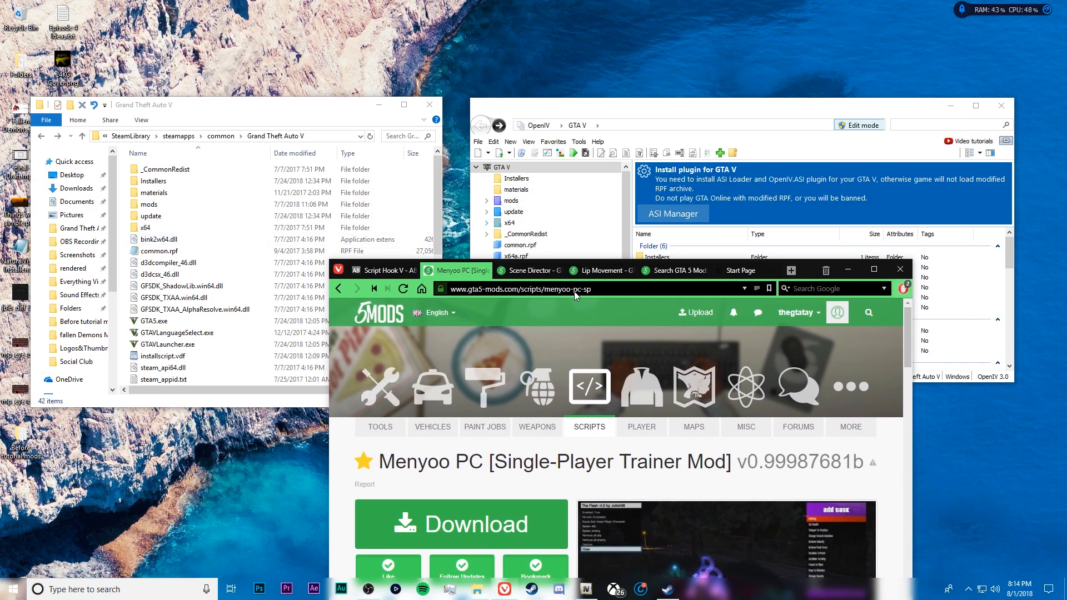
left_click(874, 269)
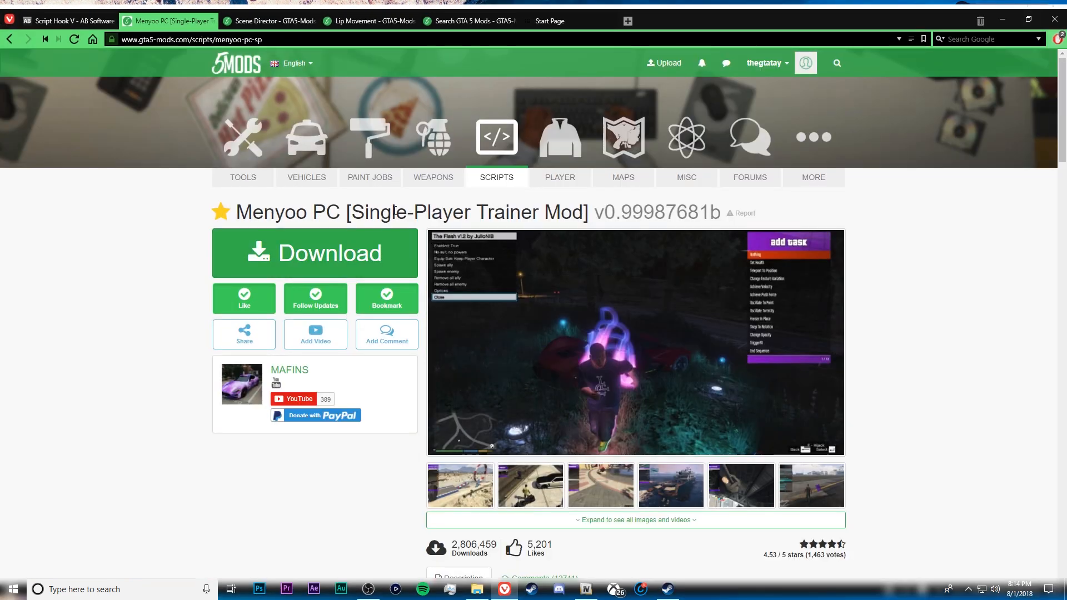
mouse_move(1062, 64)
left_mouse_down()
mouse_move(1062, 233)
mouse_move(1062, 63)
left_mouse_up()
left_click(773, 63)
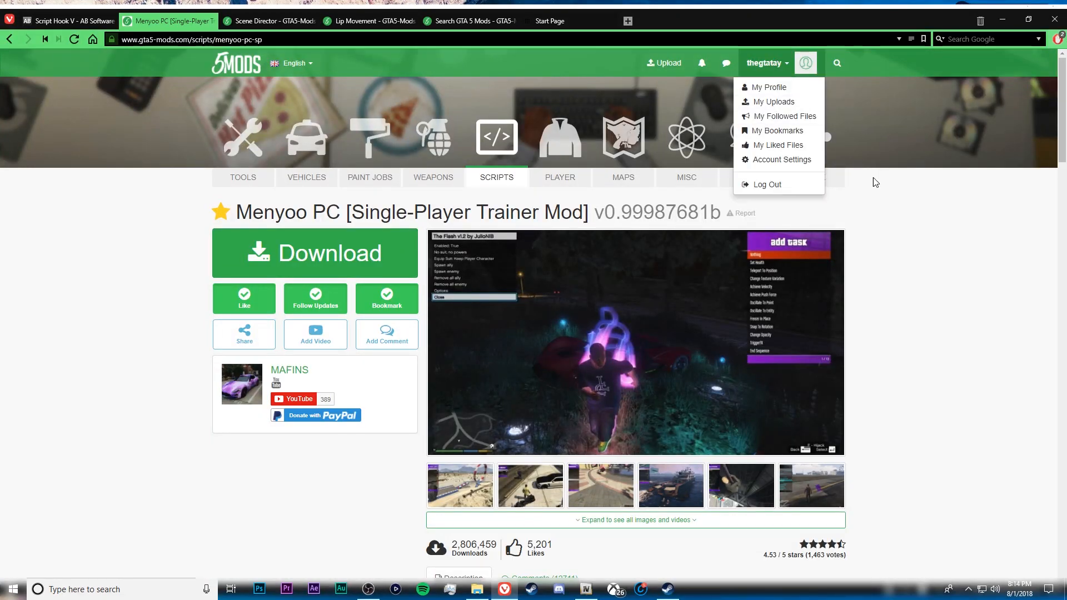
left_click(940, 262)
Download the Menyoo PC mod and open the downloaded MenyooRelease.rar archive in WinRAR
left_click(334, 258)
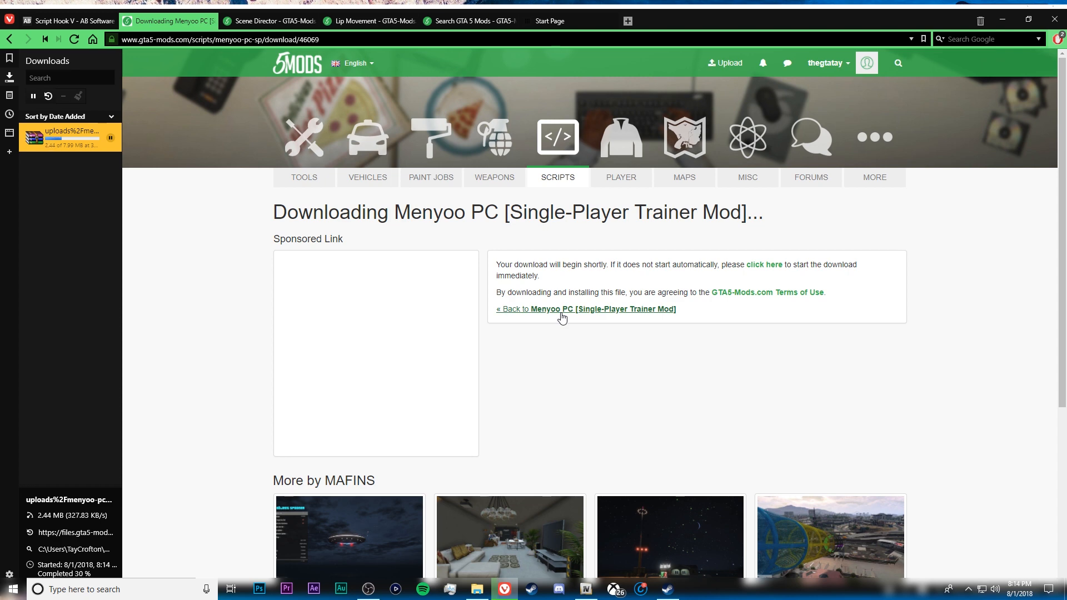
left_click(562, 314)
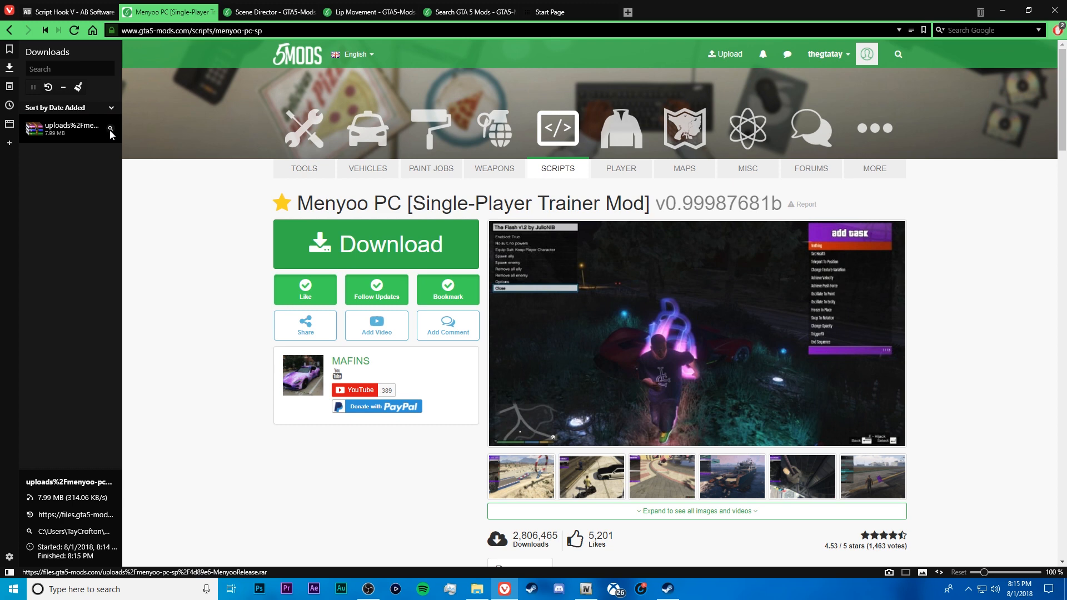
double_click(56, 131)
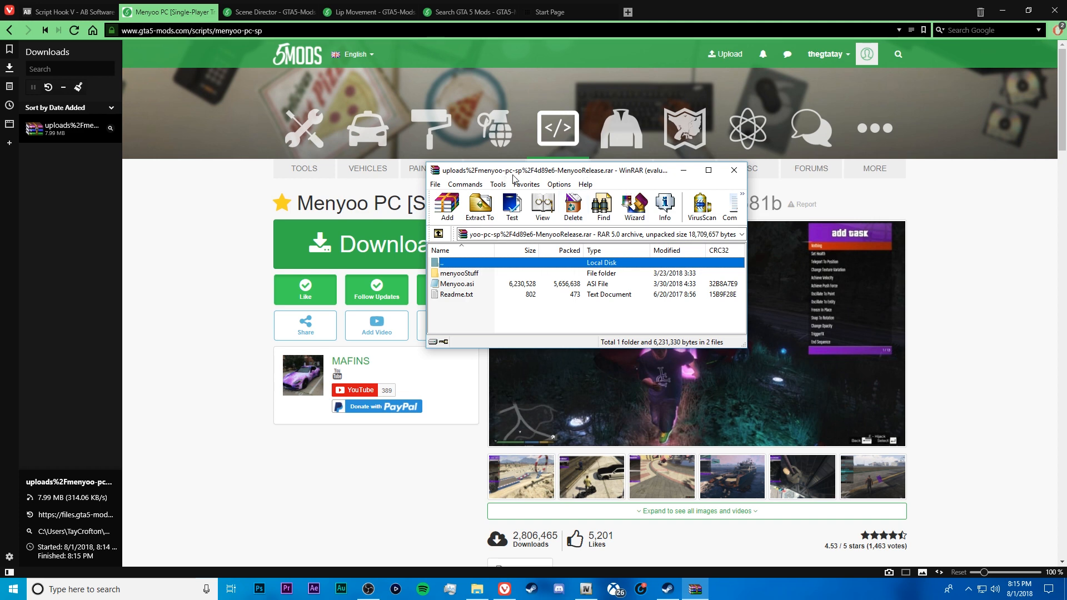
left_click_drag(533, 176, 505, 181)
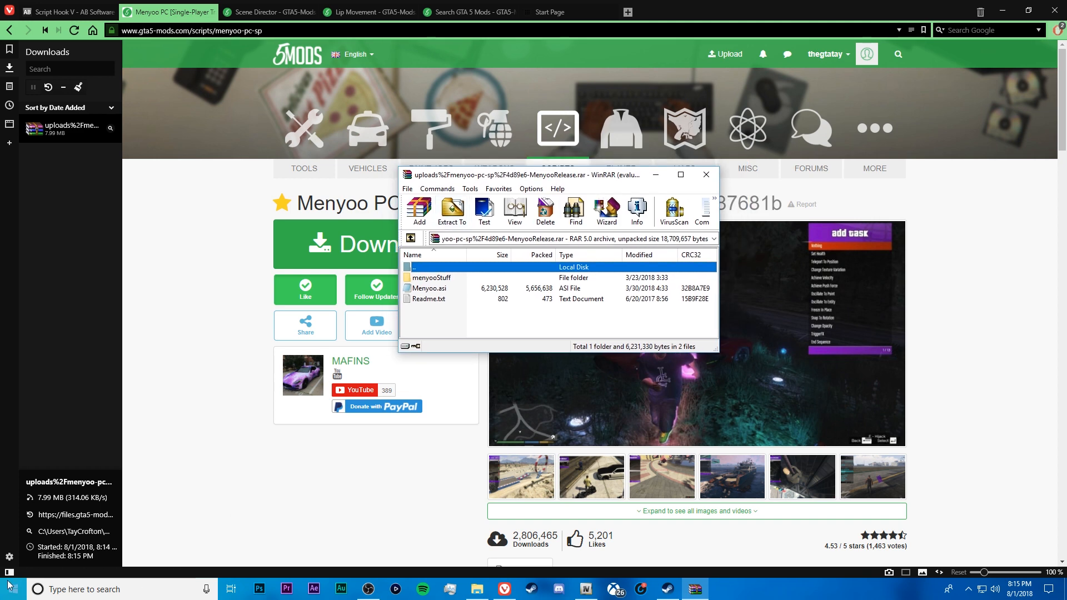
Hide the browser's downloads list and minimize the browser to get to the Grand Theft Auto V folder window
left_click(7, 572)
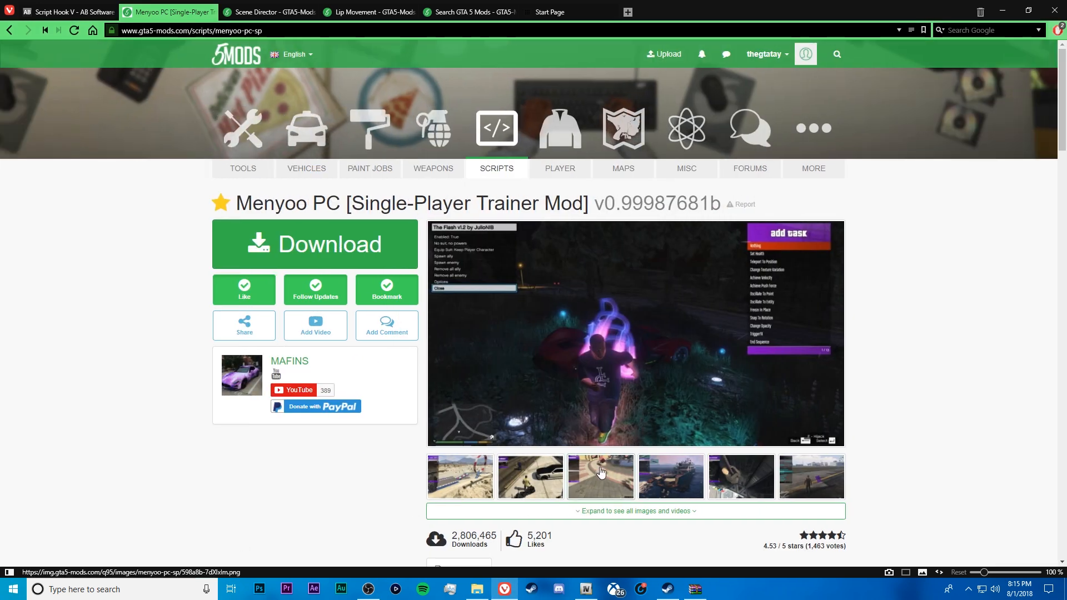
left_click(1008, 9)
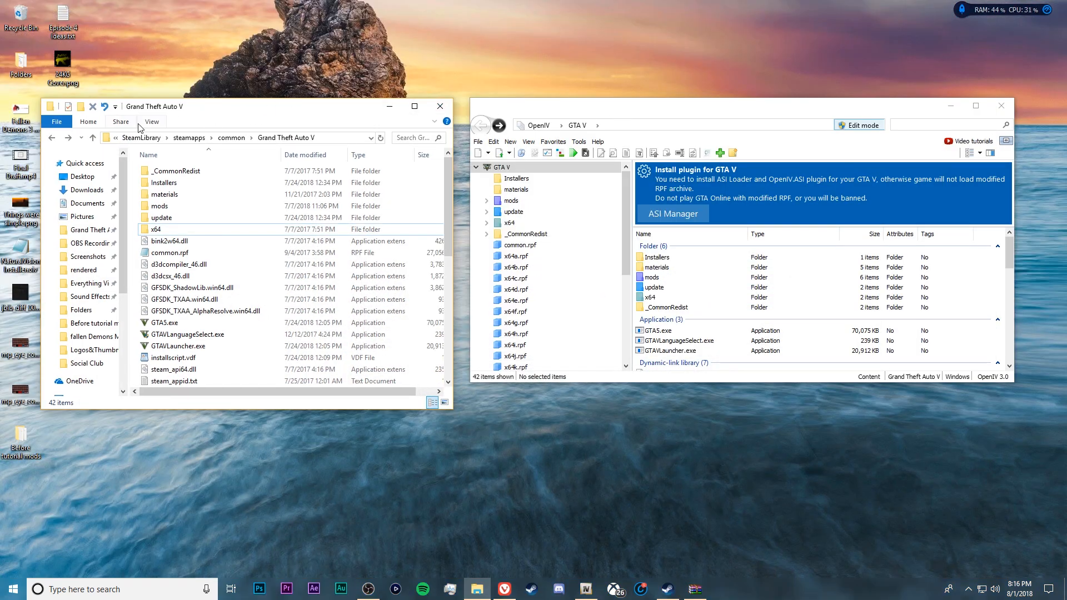
left_click_drag(192, 112, 189, 108)
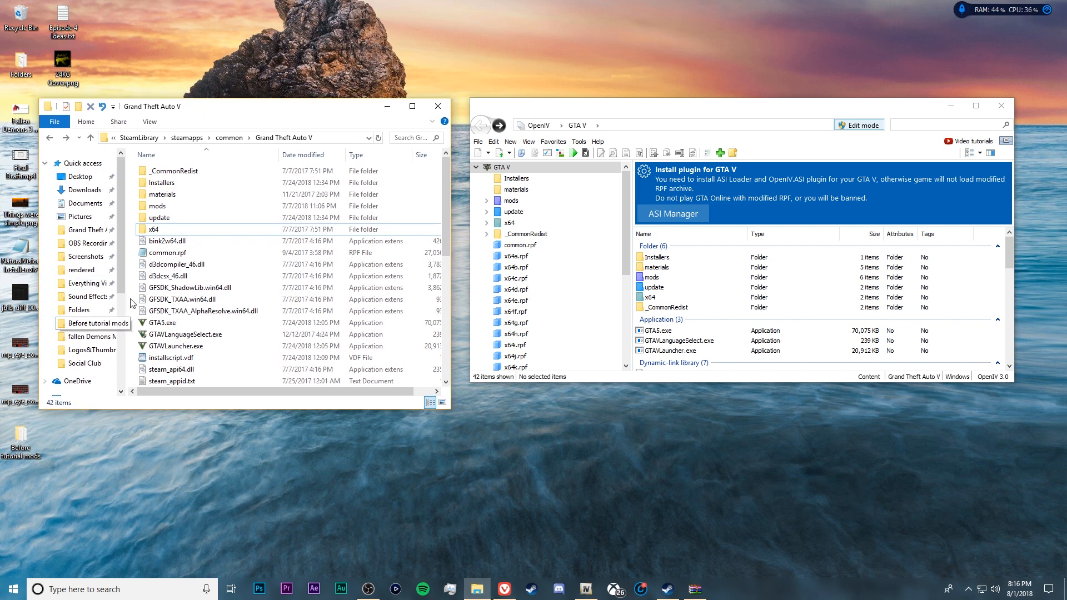
Browse from This PC through New Volume (E:), SteamLibrary, steamapps and common to the Grand Theft Auto V folder
scroll(121, 215, "down", 4)
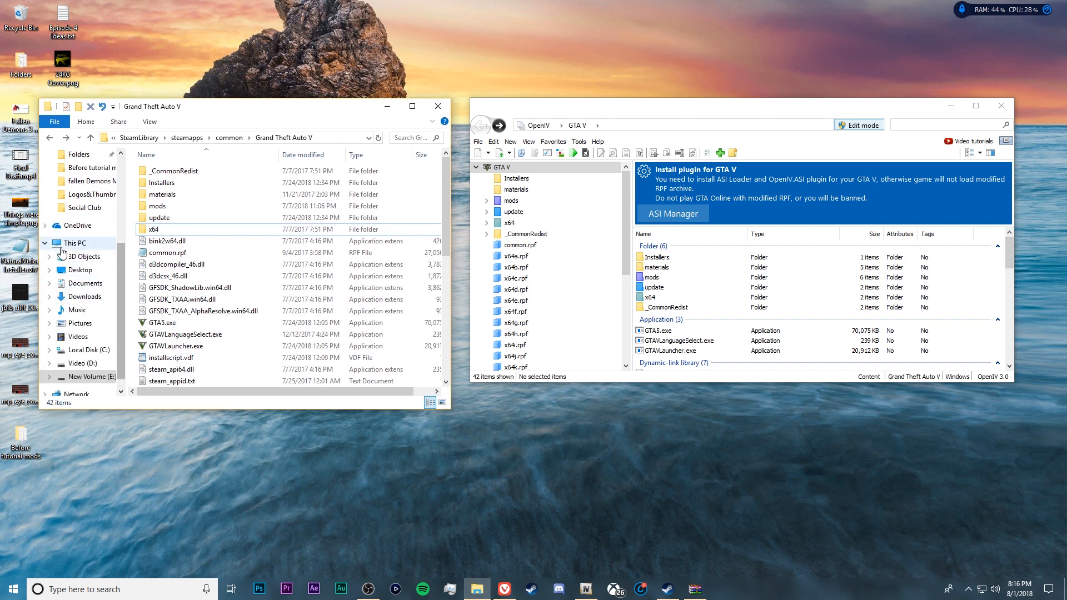
left_click(73, 243)
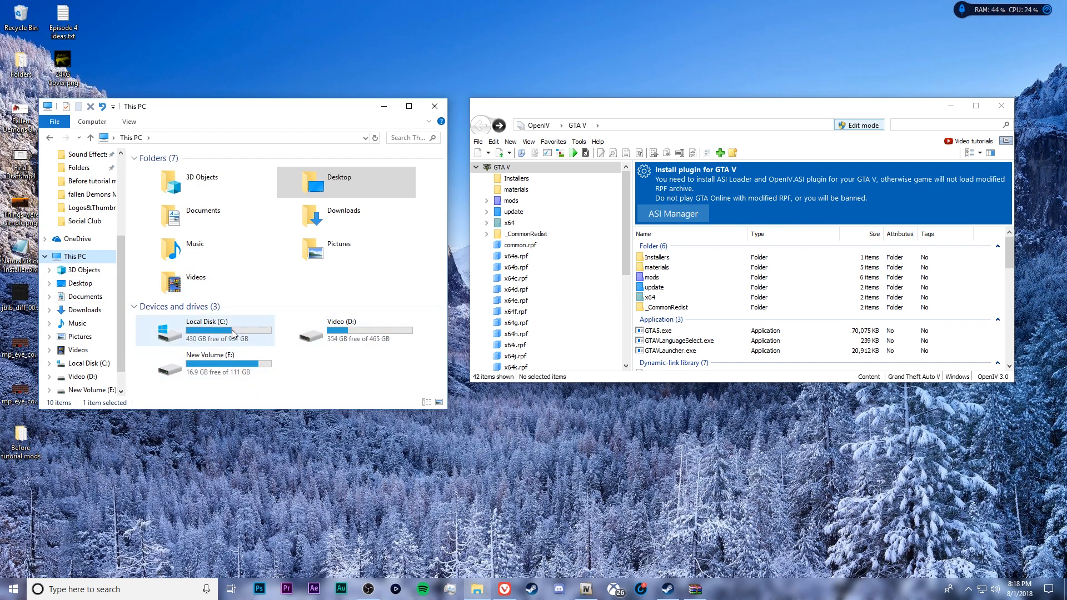
left_click(231, 372)
double_click(231, 372)
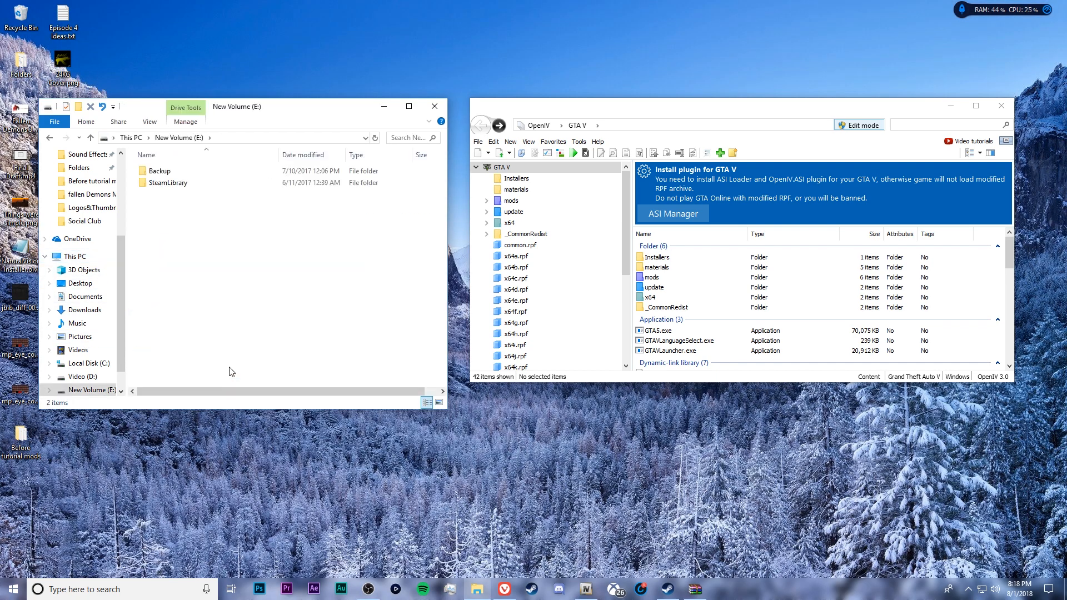
double_click(180, 187)
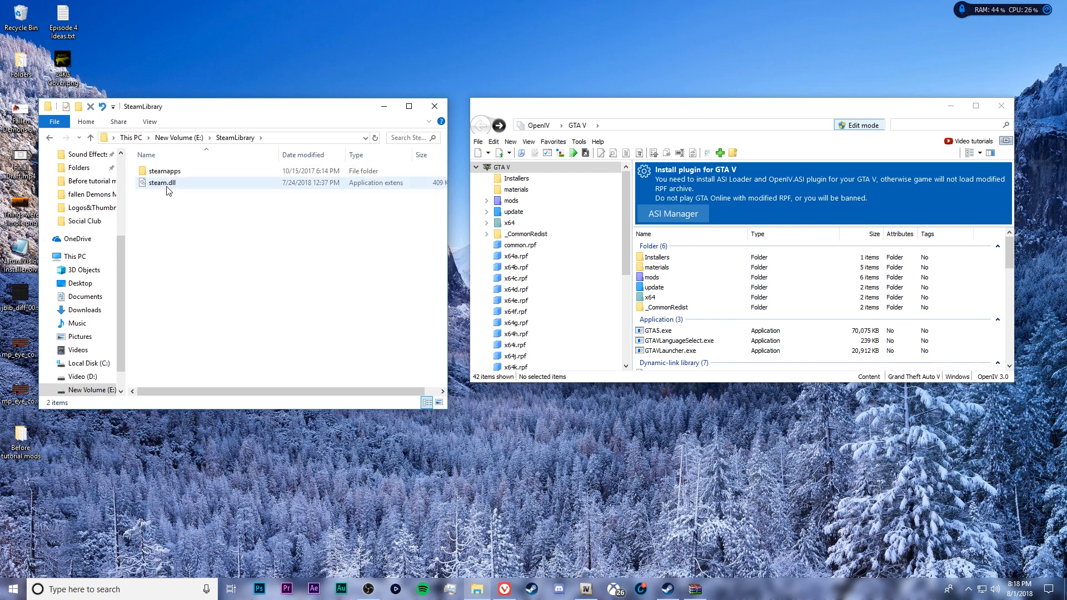
double_click(166, 170)
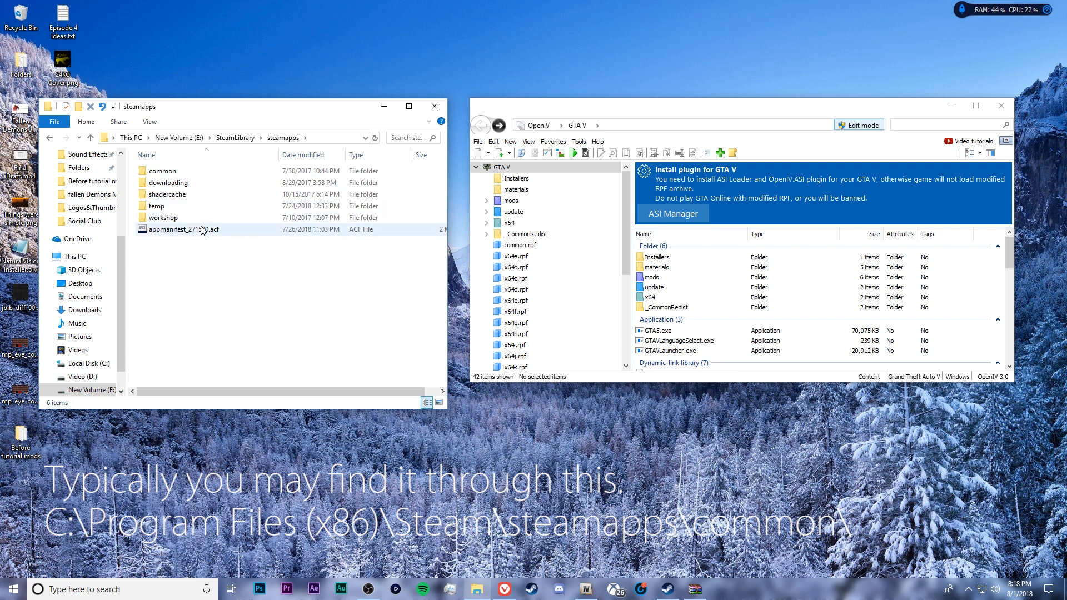
double_click(177, 169)
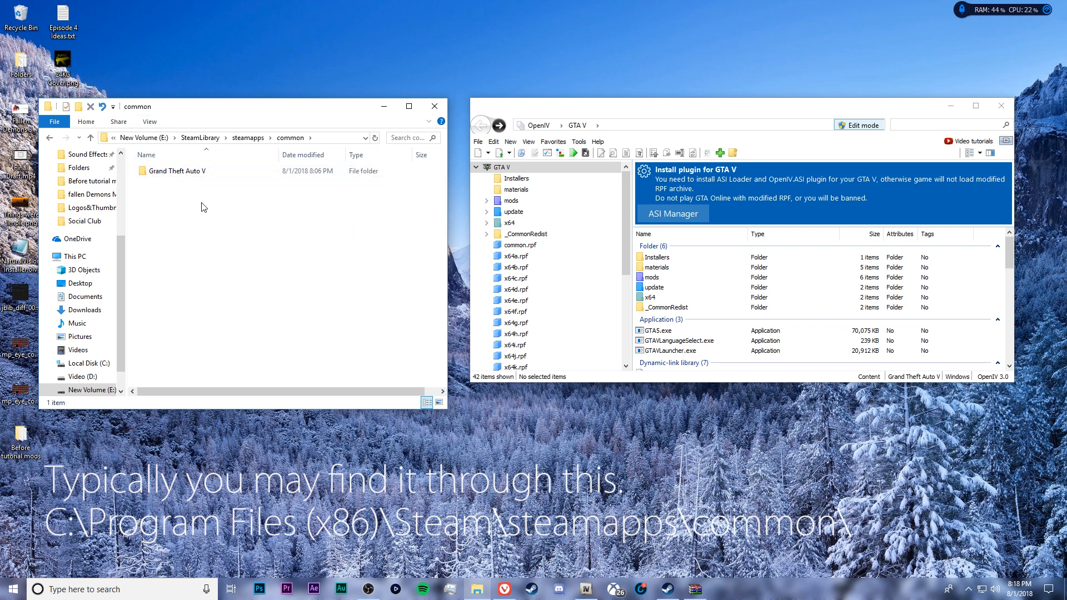
double_click(190, 175)
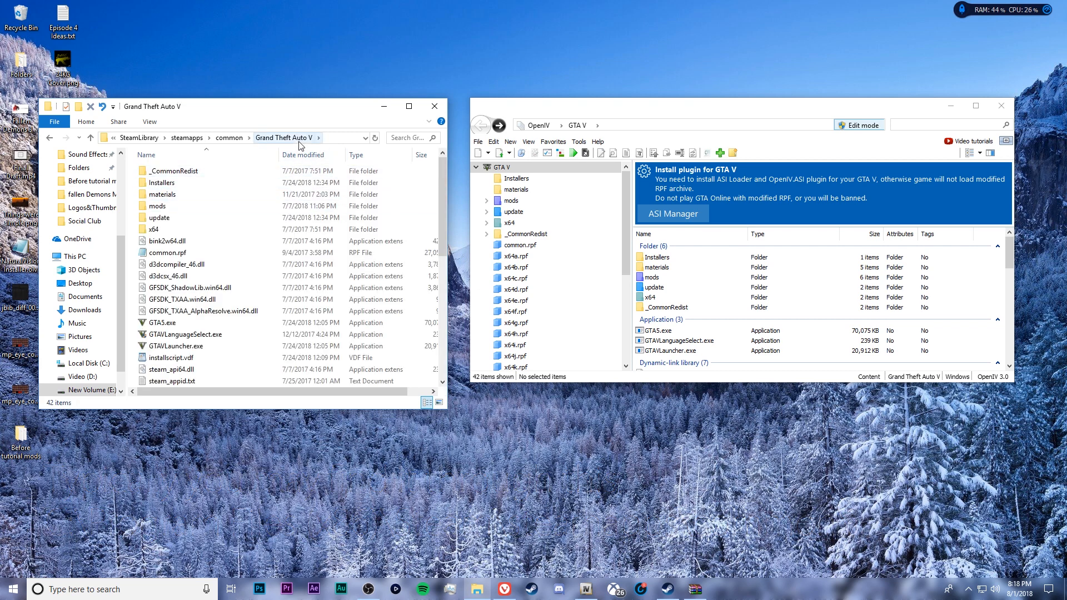
left_click_drag(234, 111, 230, 96)
left_click_drag(611, 102, 609, 94)
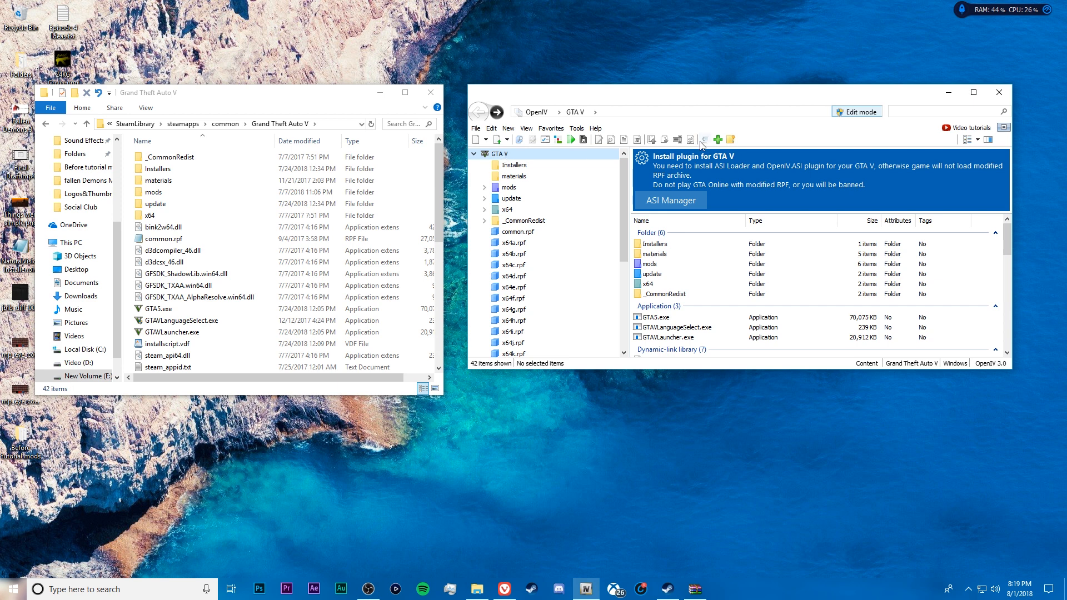
left_click_drag(605, 94, 605, 93)
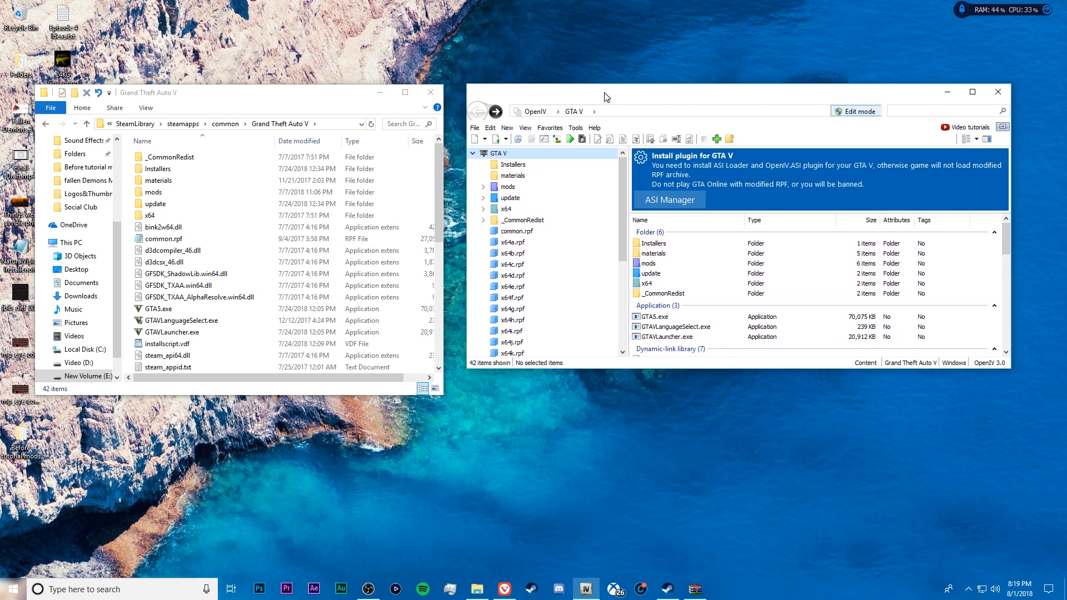
left_click(578, 132)
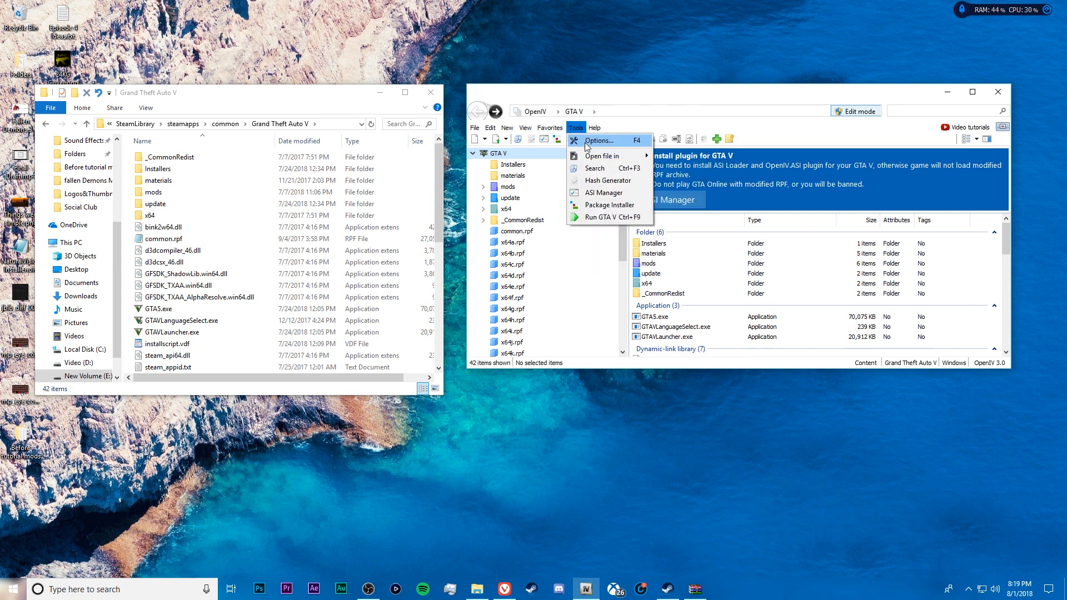
left_click(603, 95)
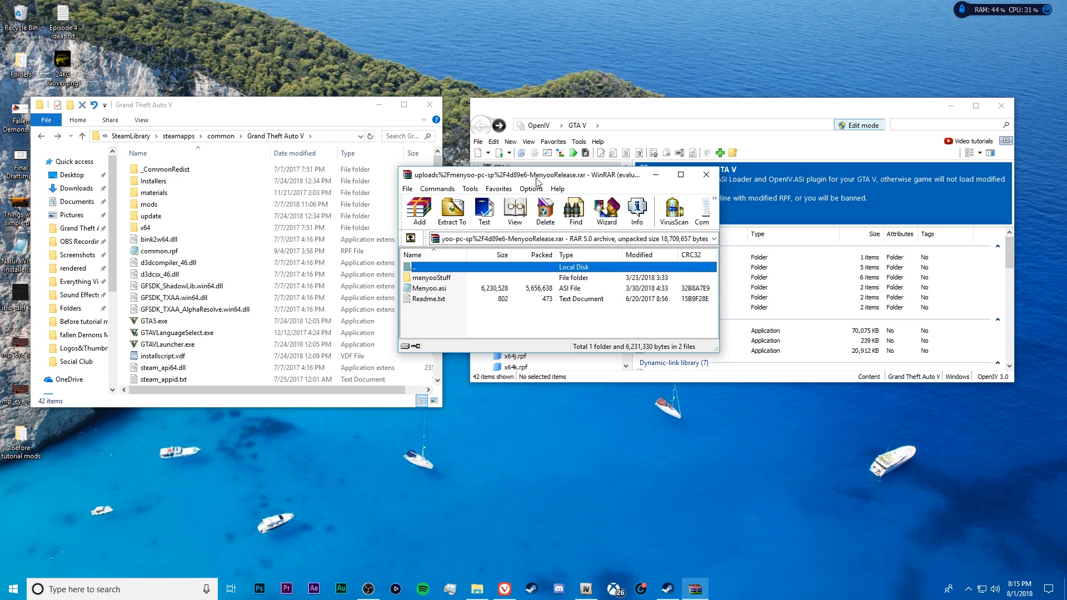
Read the installation instructions in the Menyoo archive's Readme.txt and close the file
left_click_drag(537, 182, 776, 183)
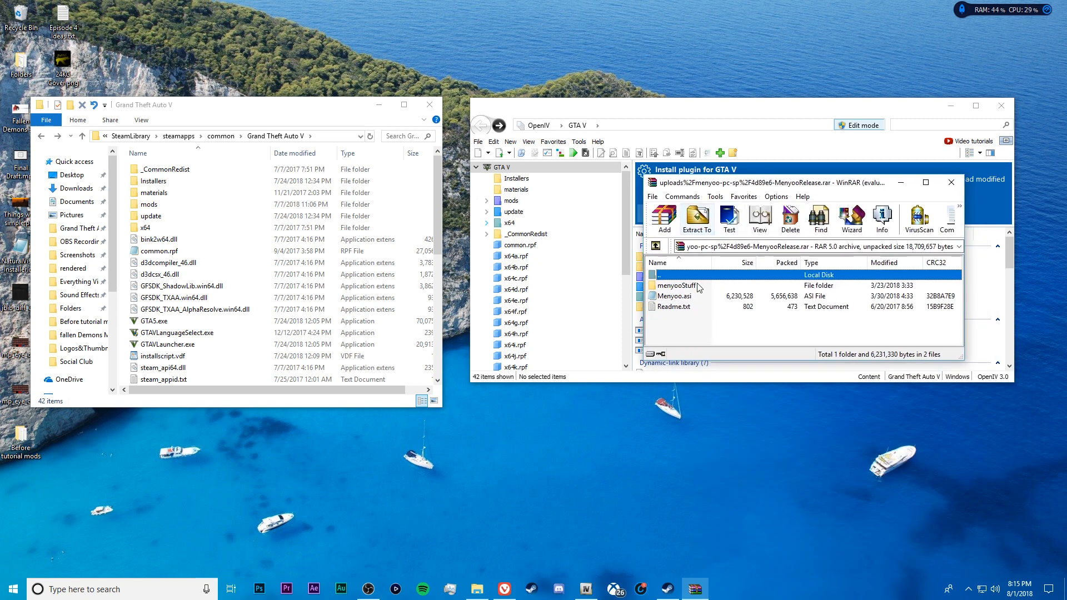
double_click(682, 310)
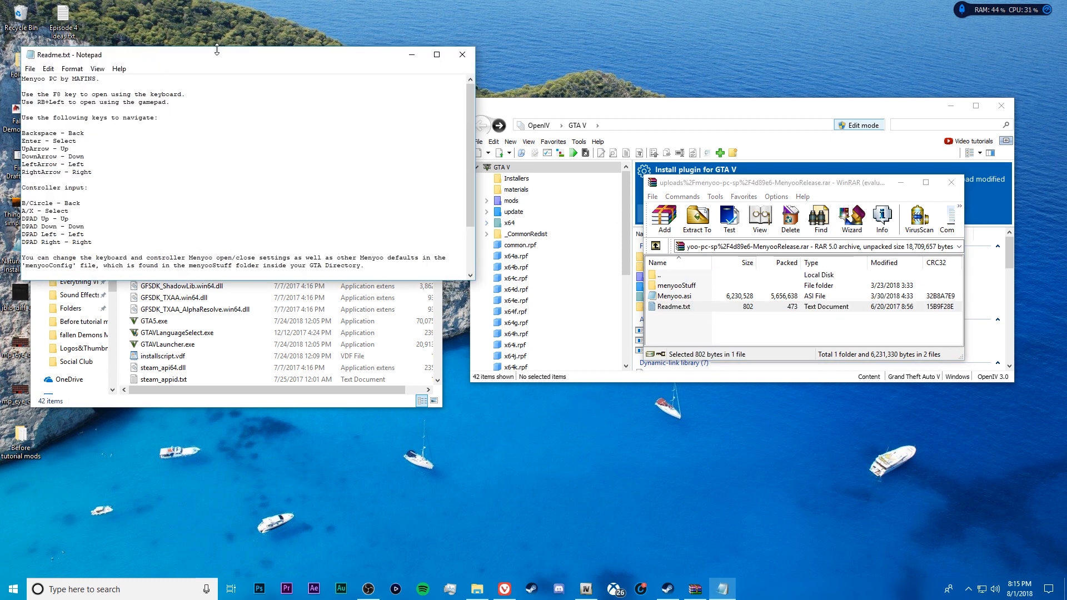
left_click_drag(217, 50, 213, 60)
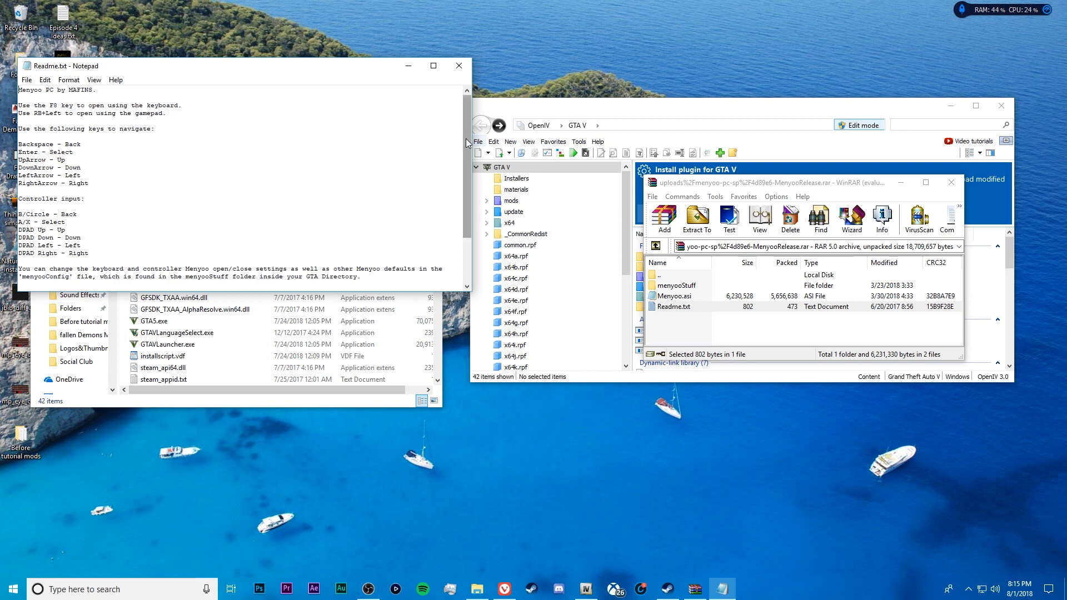
left_click_drag(466, 145, 457, 189)
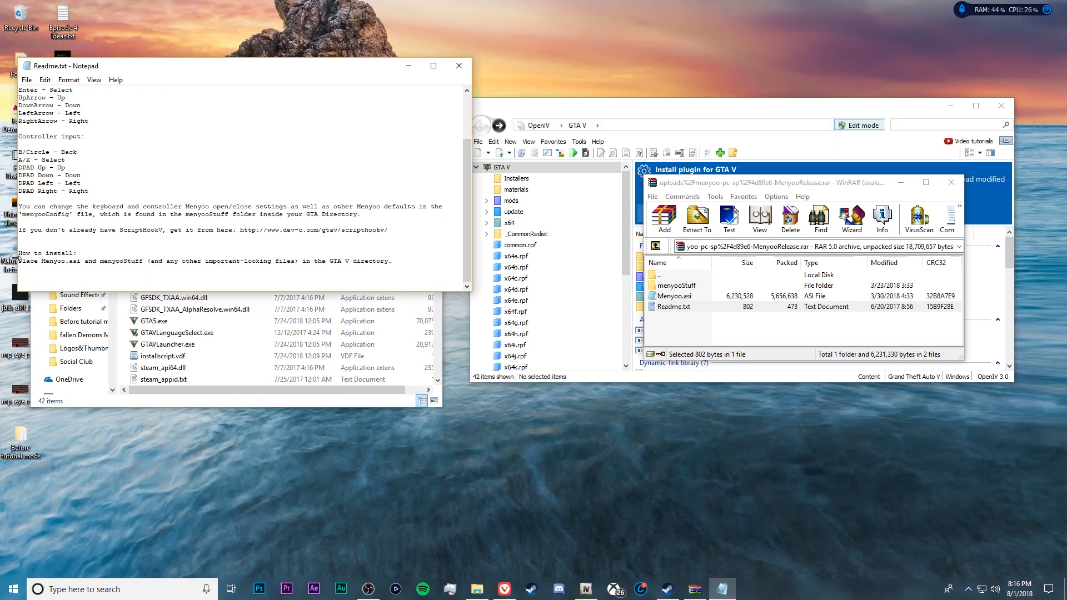
left_click_drag(31, 256, 120, 263)
left_click(119, 263)
left_click(458, 67)
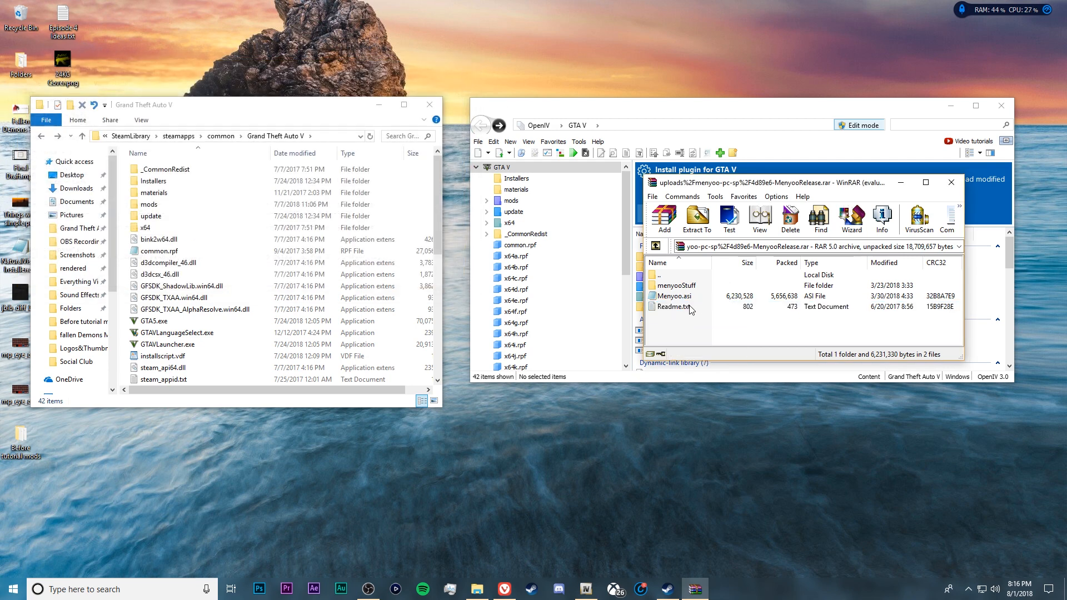
Select Menyoo.asi in the archive, and switch OpenIV's Edit mode off and back on, accepting the editing warning
left_click(694, 299)
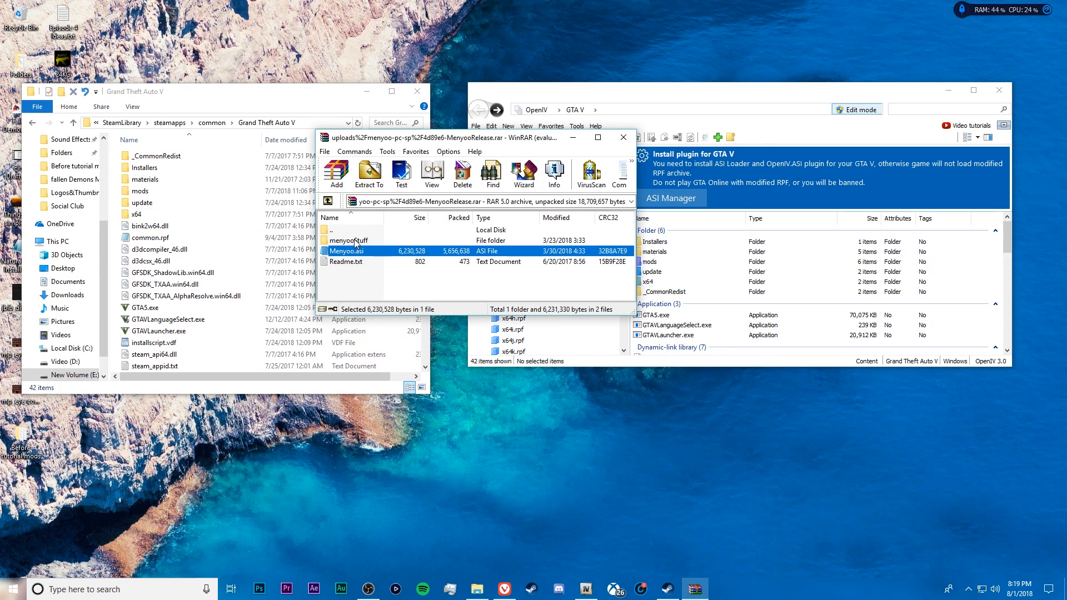
left_click_drag(366, 250, 356, 247)
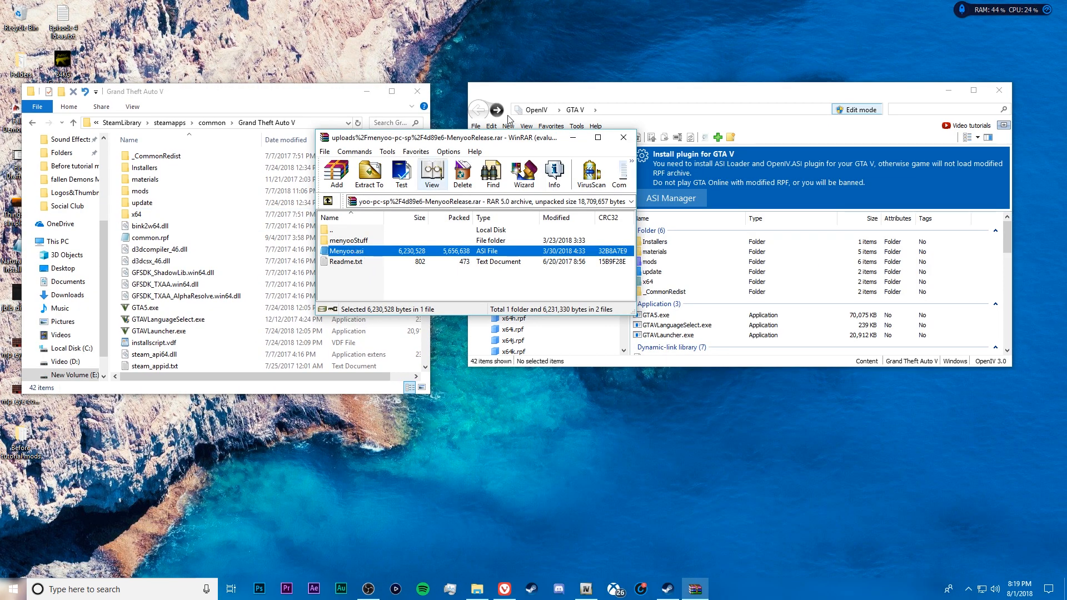
left_click(664, 102)
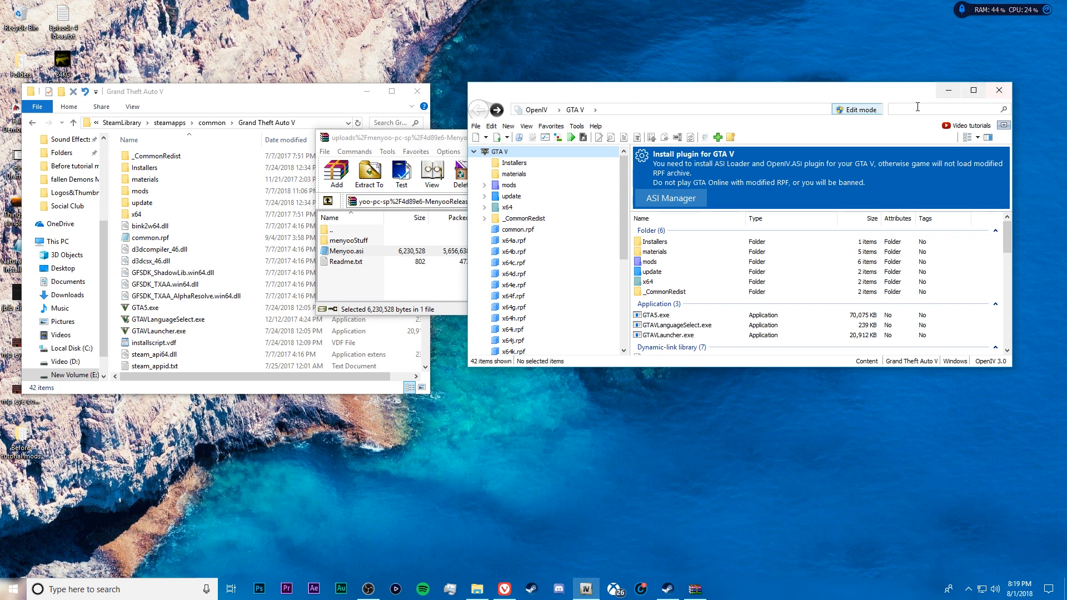
left_click(856, 110)
left_click(856, 110)
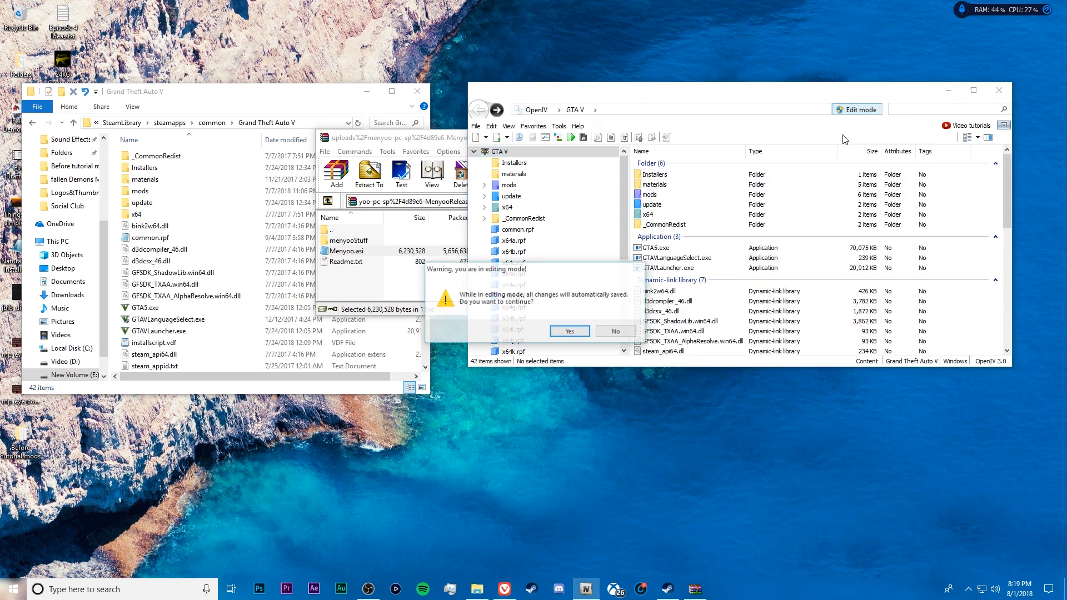
left_click(572, 333)
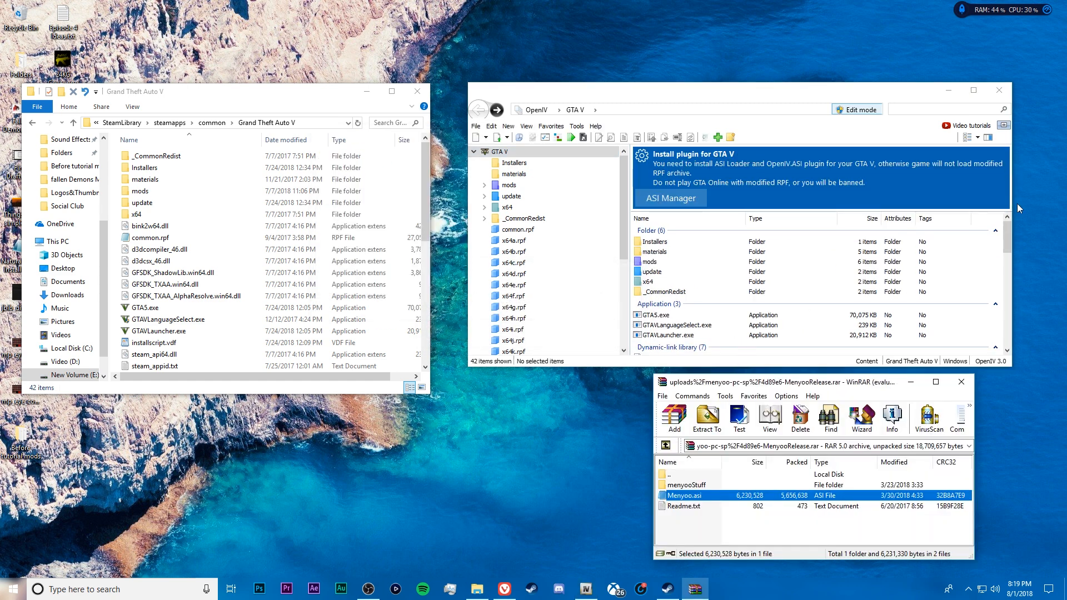
Copy Menyoo.asi from the archive into the Grand Theft Auto V folder
left_click_drag(995, 332, 995, 316)
mouse_move(1006, 238)
left_mouse_down()
mouse_move(1004, 283)
mouse_move(1009, 217)
left_mouse_up()
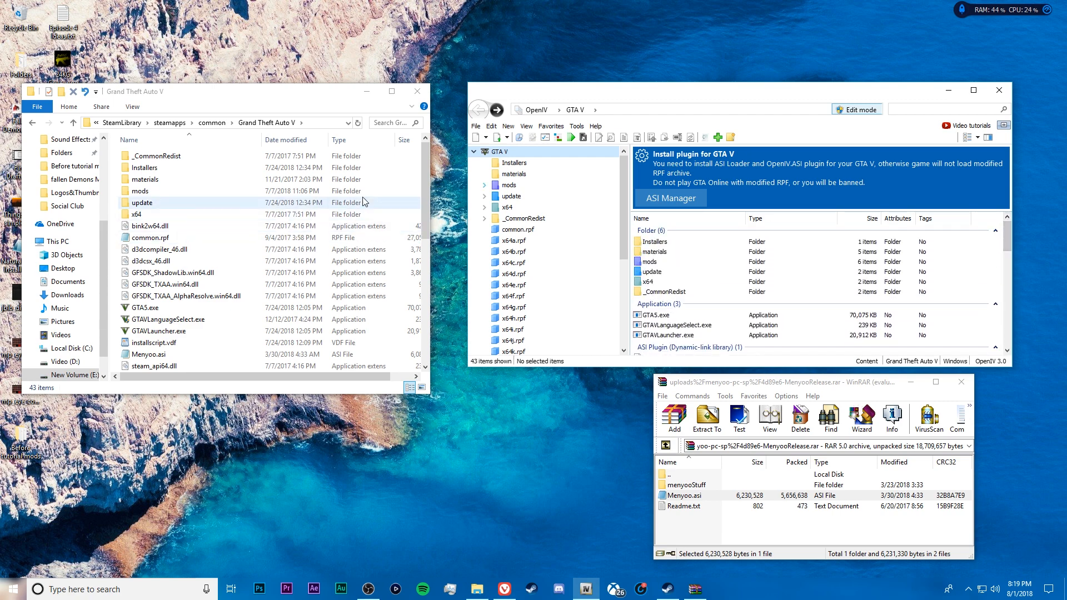
left_click_drag(427, 171, 427, 179)
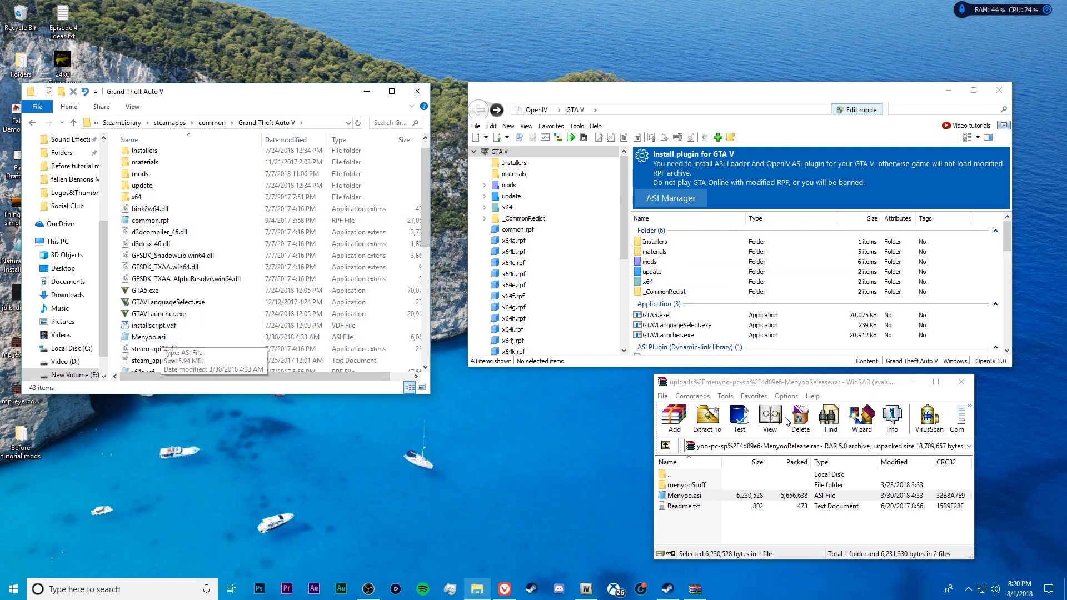
Copy the menyooStuff folder from the archive into the Grand Theft Auto V folder
left_click(776, 396)
left_click(705, 486)
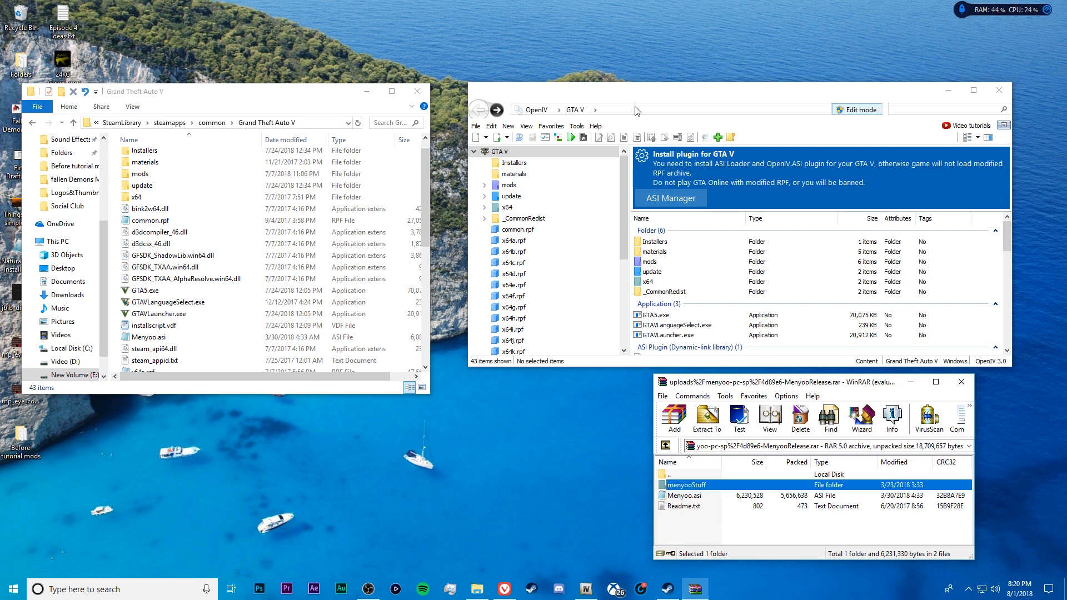
left_click(604, 95)
left_click(732, 485)
key("F2")
left_click(532, 462)
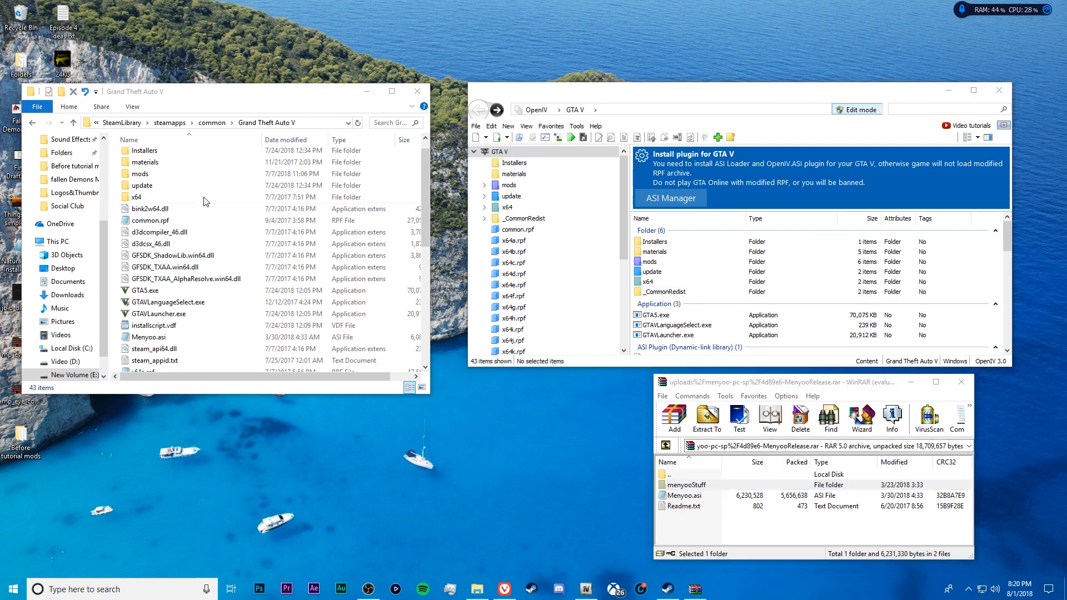
left_click(723, 487)
key("F2")
left_click_drag(707, 483, 115, 189)
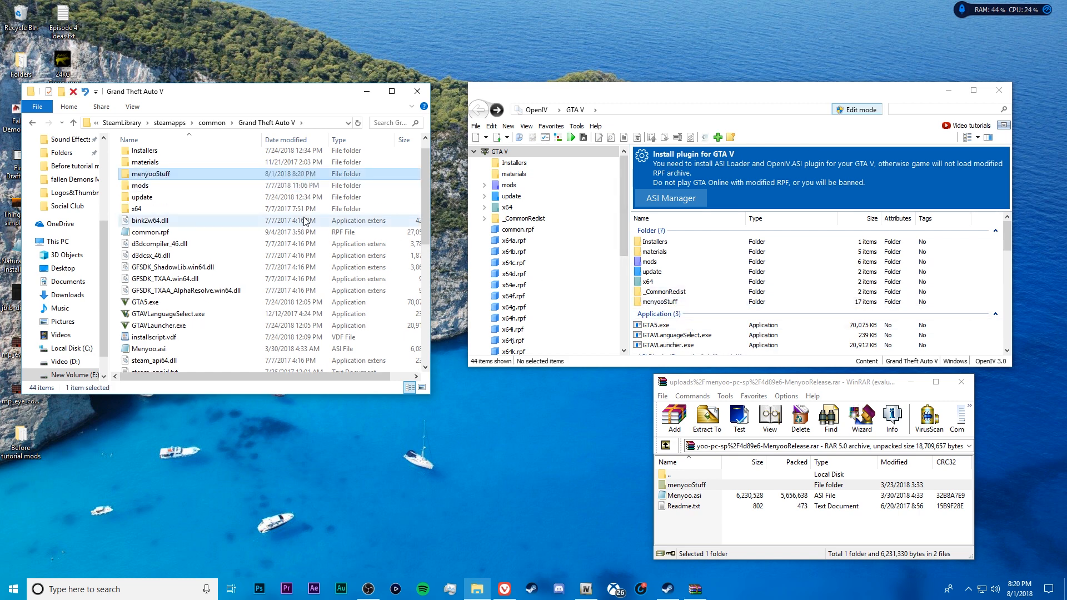
scroll(164, 181, "up", 1)
left_click_drag(828, 384, 642, 388)
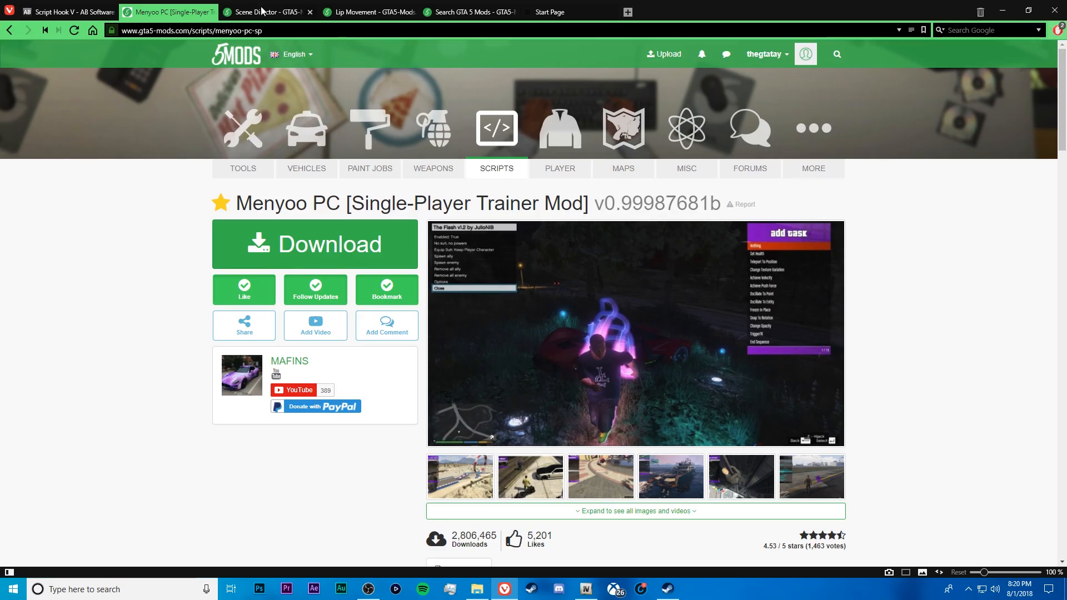
Download the Scene Director 3.4.1 mod from GTA5-Mods and open the downloaded SceneDirector_v341.zip archive
left_click(269, 12)
scroll(466, 240, "down", 2)
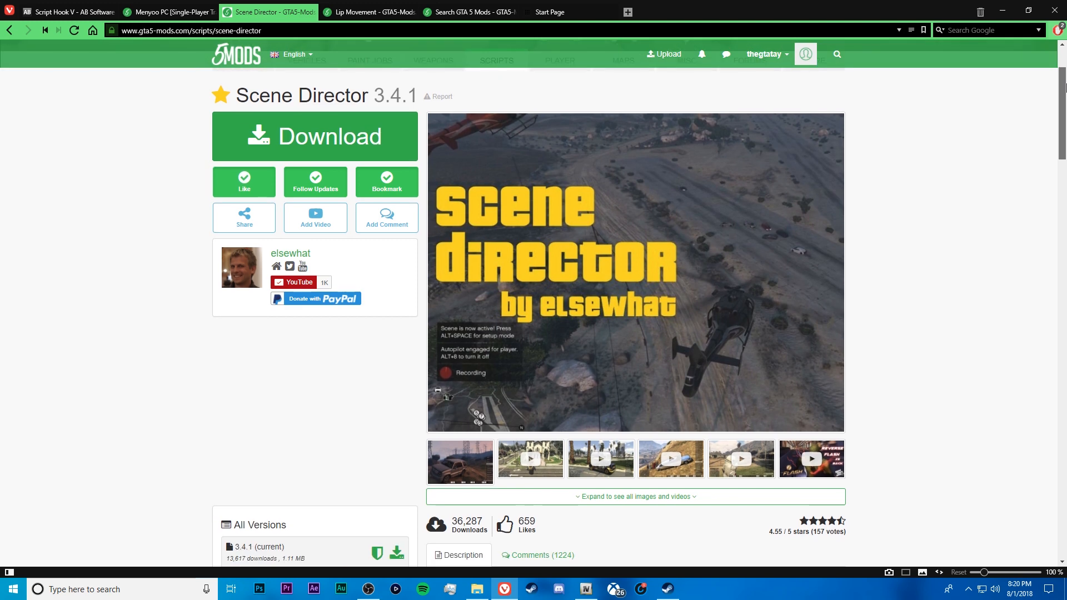
scroll(473, 167, "up", 2)
left_click(369, 259)
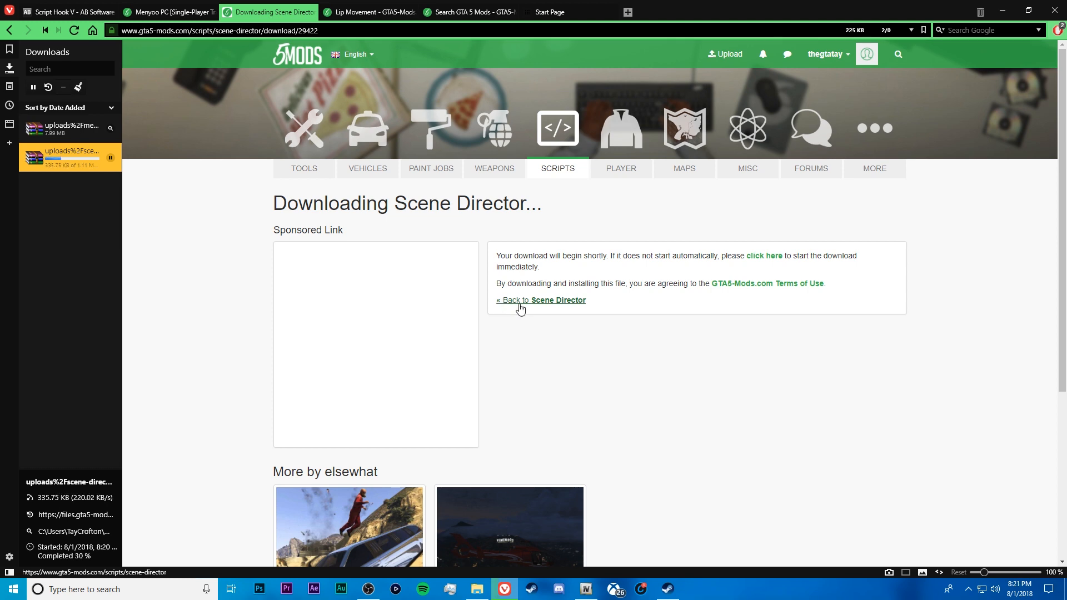
left_click(526, 304)
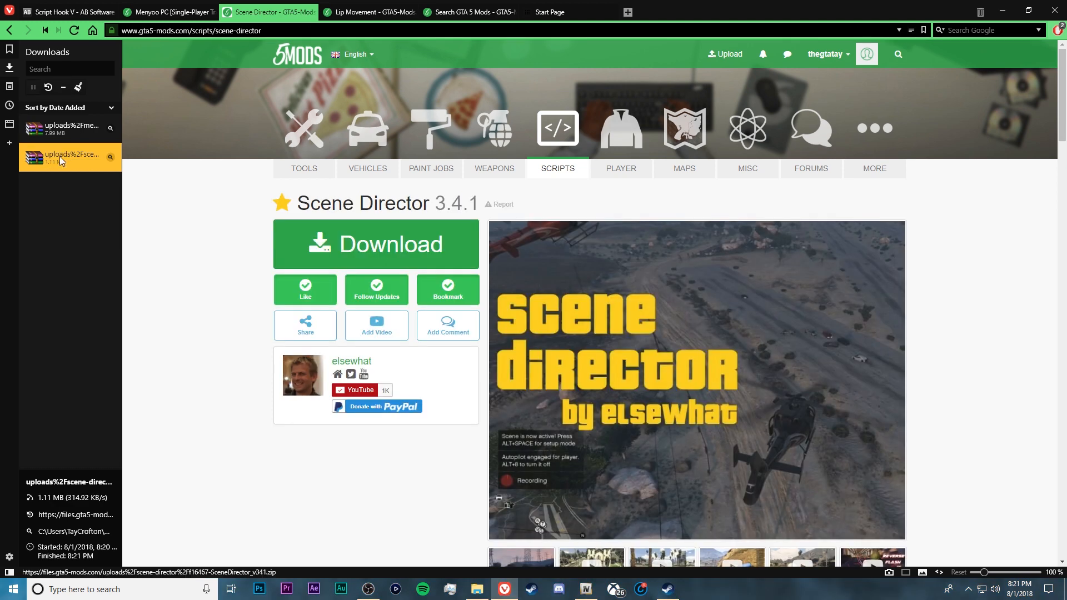
double_click(59, 156)
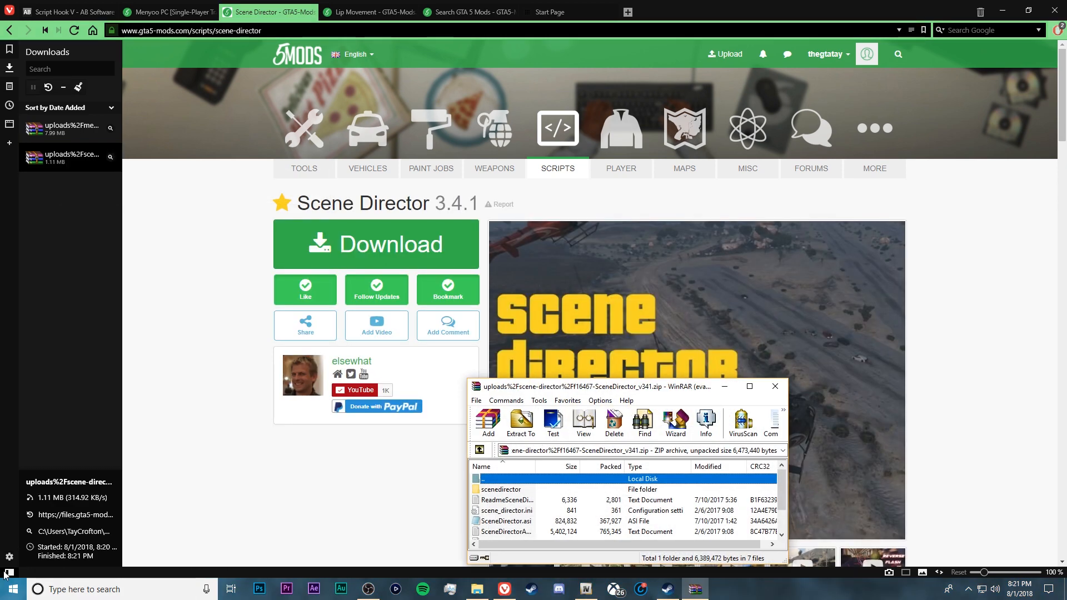
Minimize the browser, dismiss the WinRAR licence reminder and place the Scene Director archive window below OpenIV
left_click(8, 573)
left_click(1003, 9)
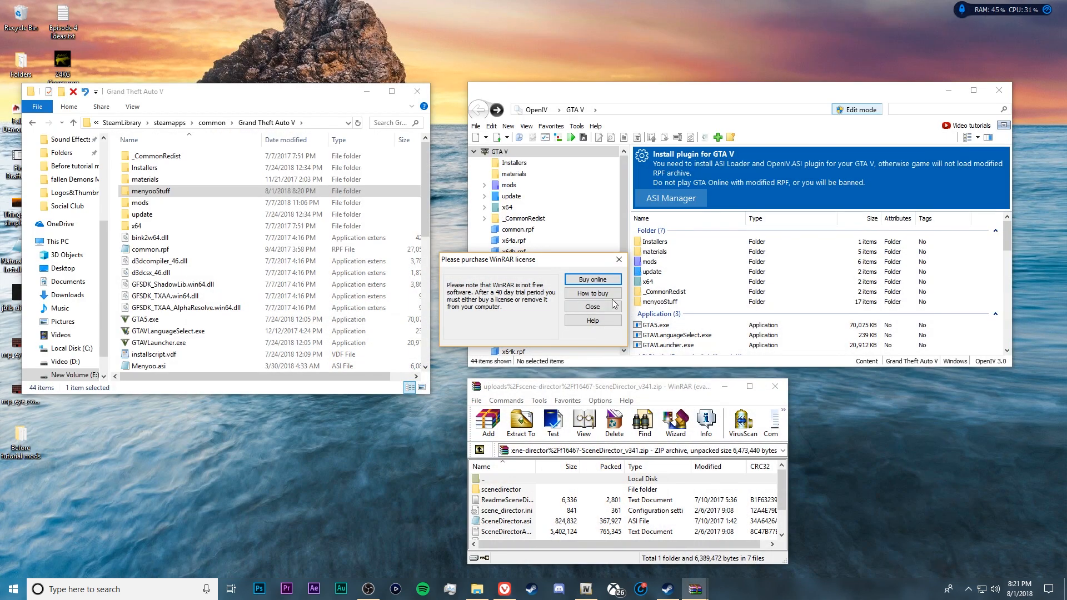
left_click(593, 307)
mouse_move(588, 388)
left_mouse_down()
mouse_move(543, 197)
mouse_move(551, 176)
mouse_move(458, 214)
mouse_move(690, 358)
mouse_move(581, 384)
left_mouse_up()
mouse_move(775, 470)
left_mouse_down()
mouse_move(773, 511)
mouse_move(777, 452)
left_mouse_up()
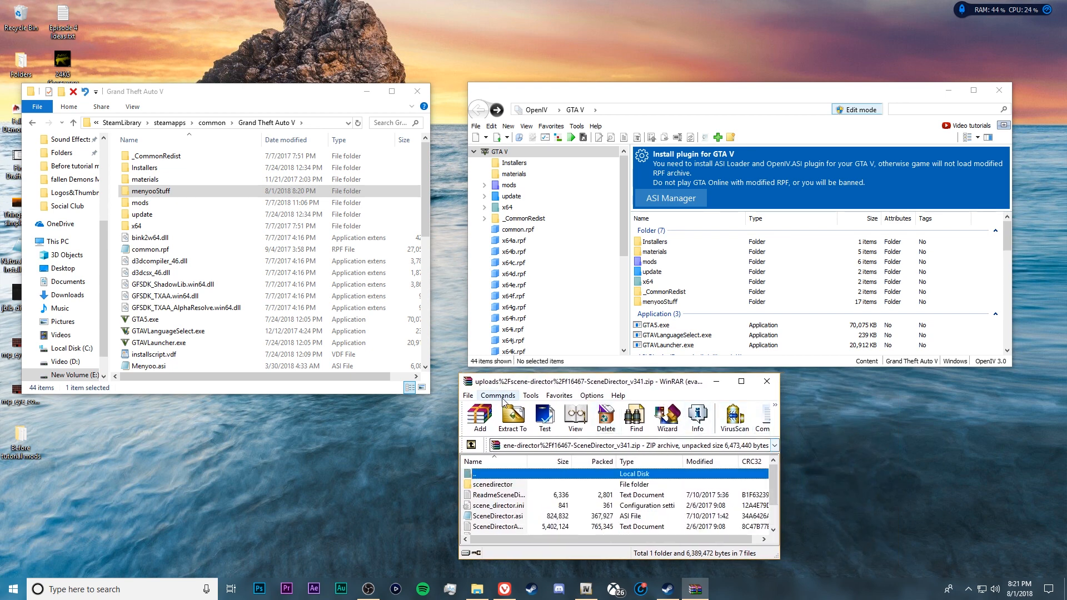
left_click_drag(534, 386, 543, 388)
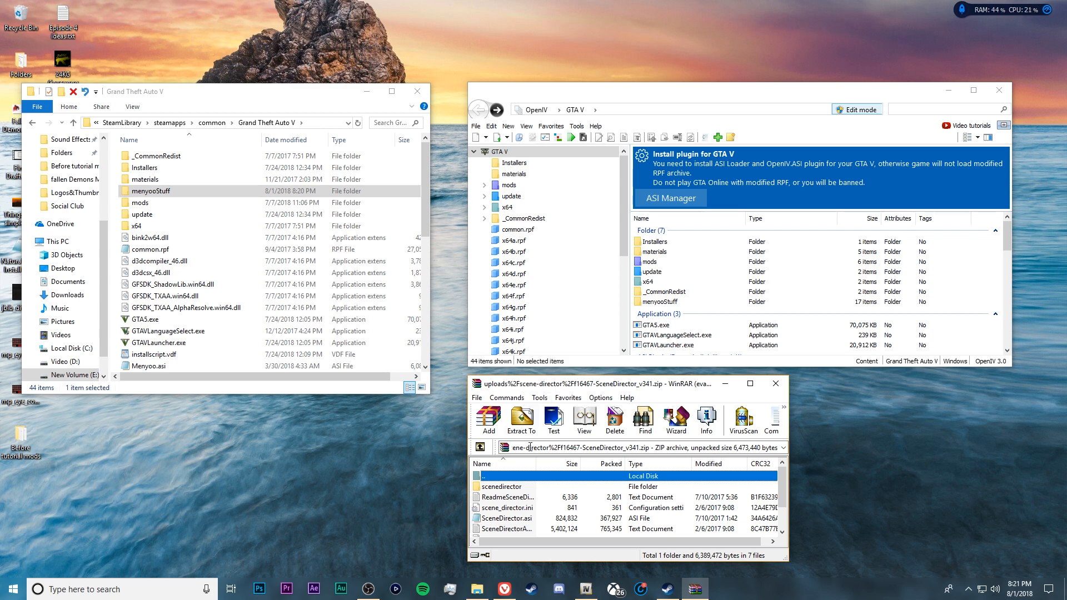
Read the installation instructions and controls in the archive's ReadmeSceneDirector.txt and close the file
left_click(522, 489)
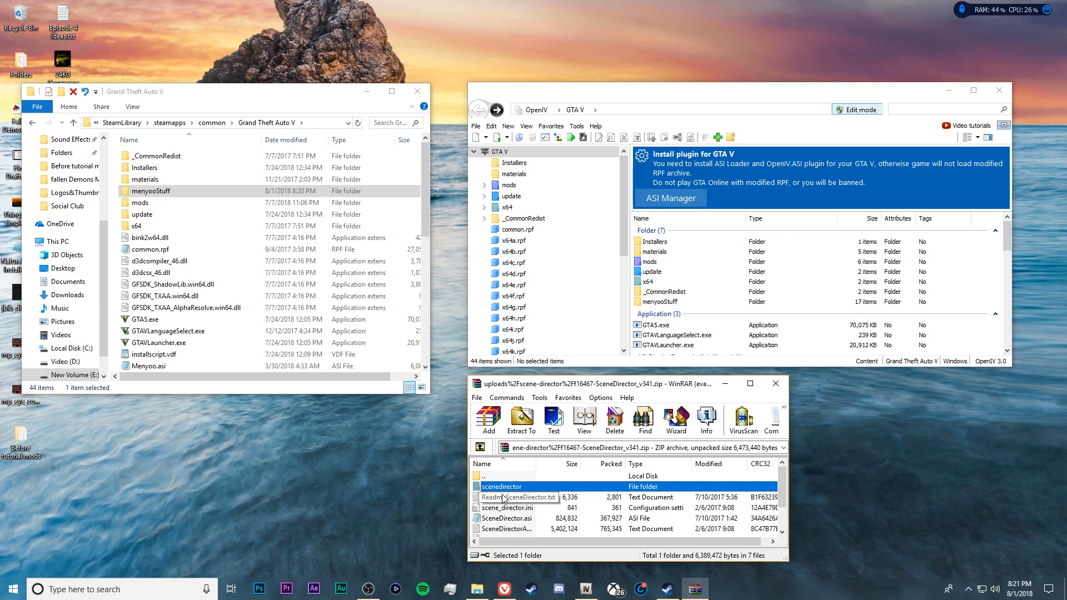
mouse_move(783, 481)
left_mouse_down()
mouse_move(781, 522)
mouse_move(779, 477)
left_mouse_up()
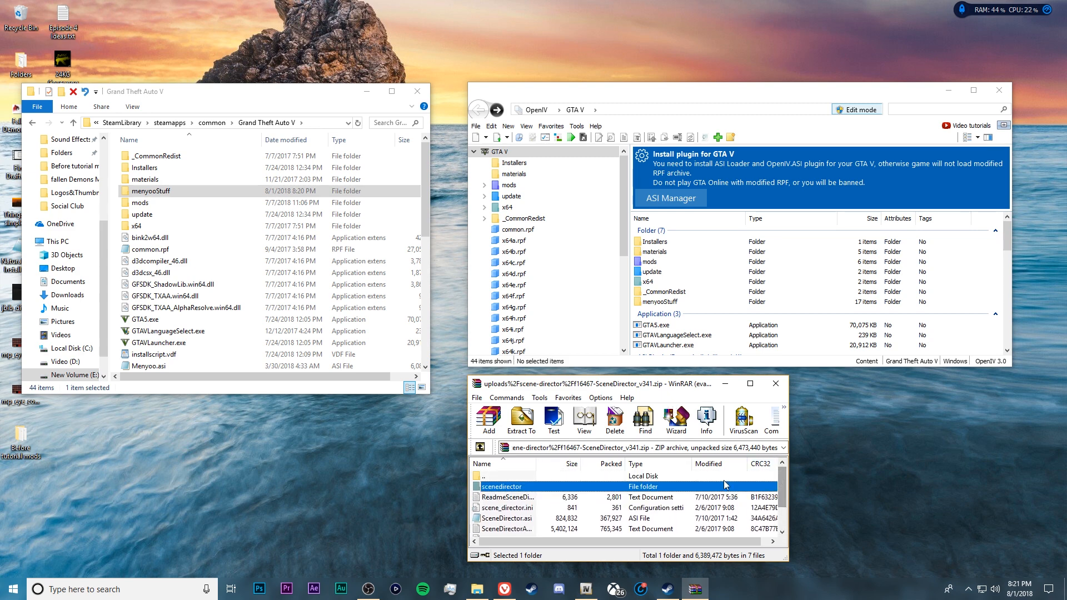
double_click(512, 496)
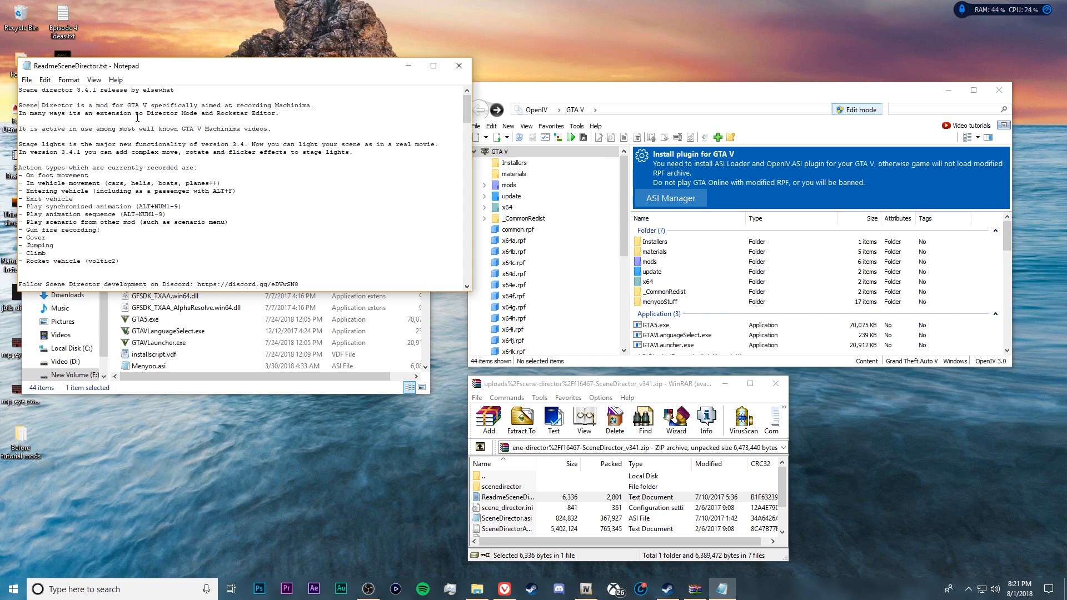
scroll(450, 214, "down", 15)
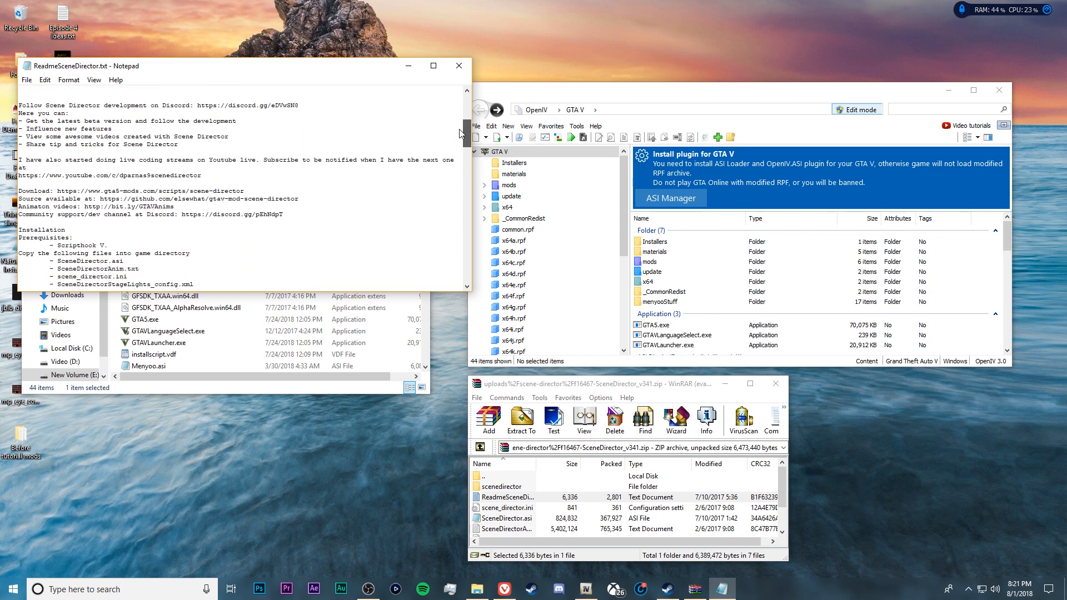
scroll(449, 214, "down", 5)
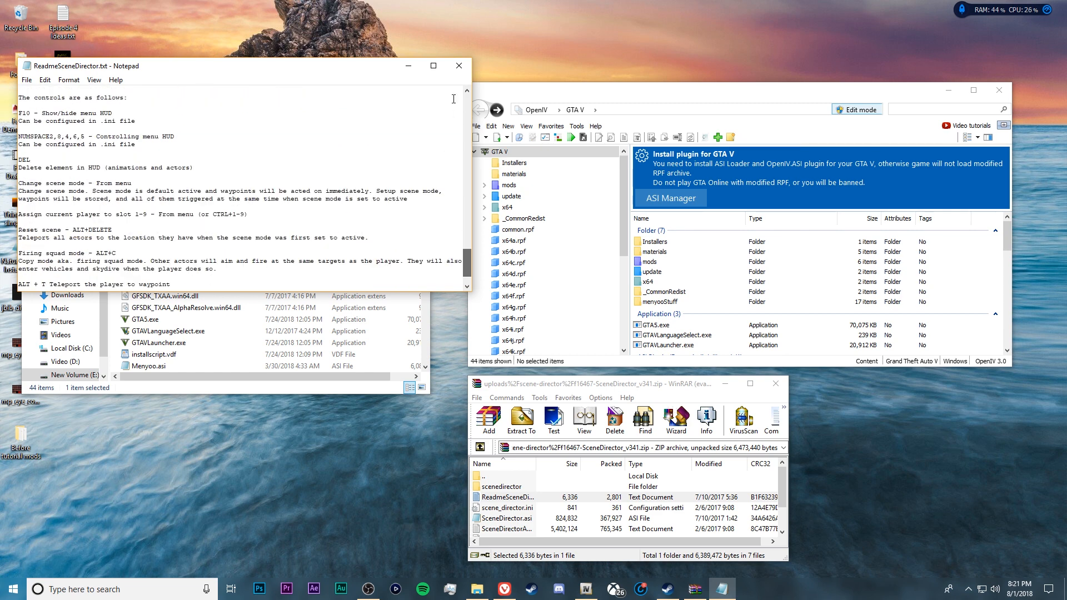
left_click(459, 65)
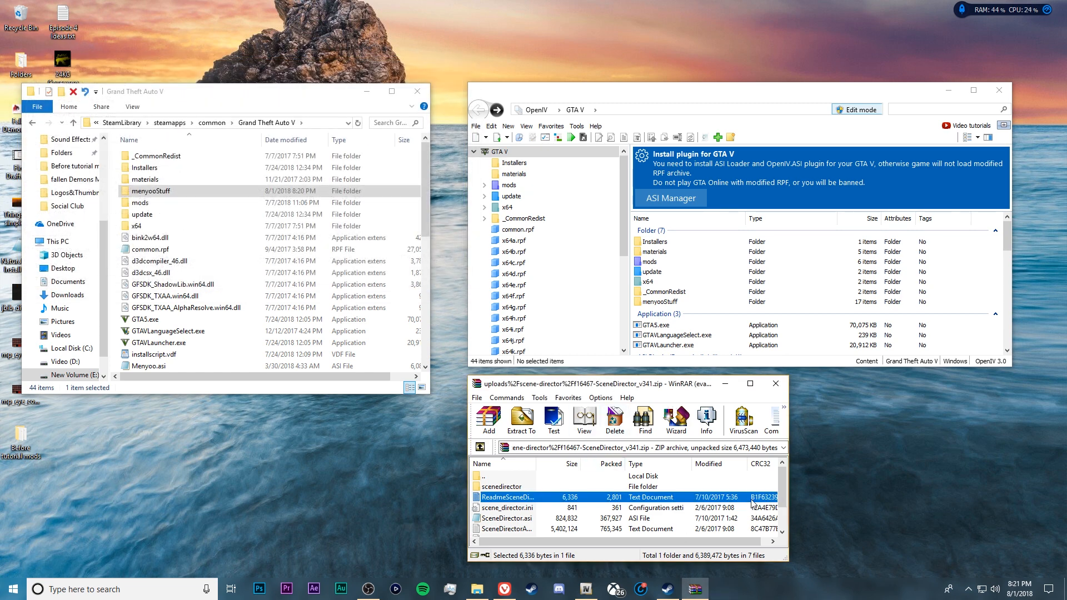
Copy the scenedirector folder from the archive into the Grand Theft Auto V folder
left_click(520, 488)
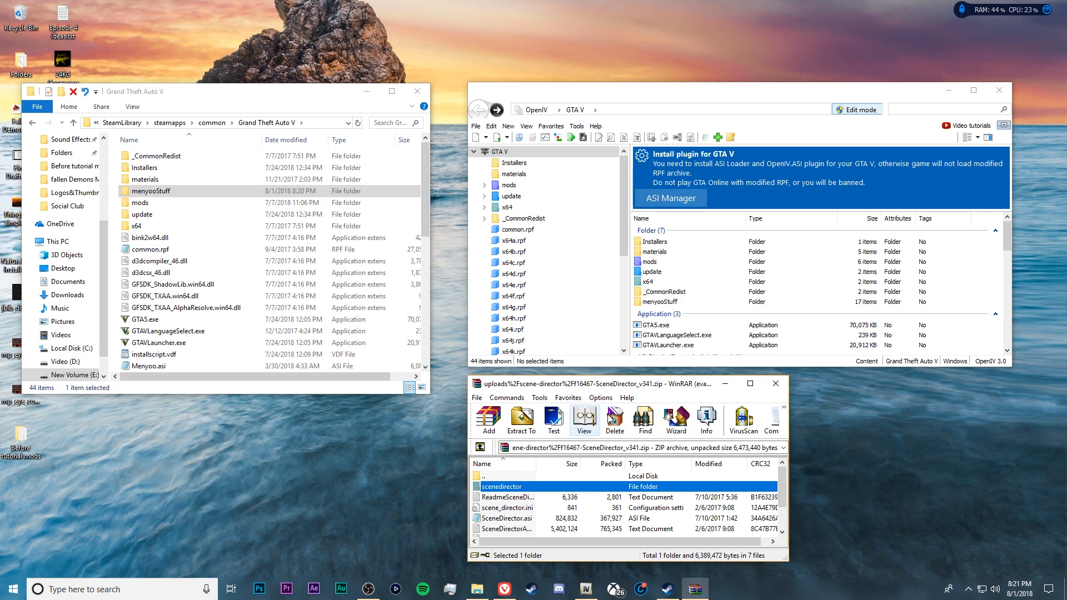
left_click_drag(503, 487, 120, 211)
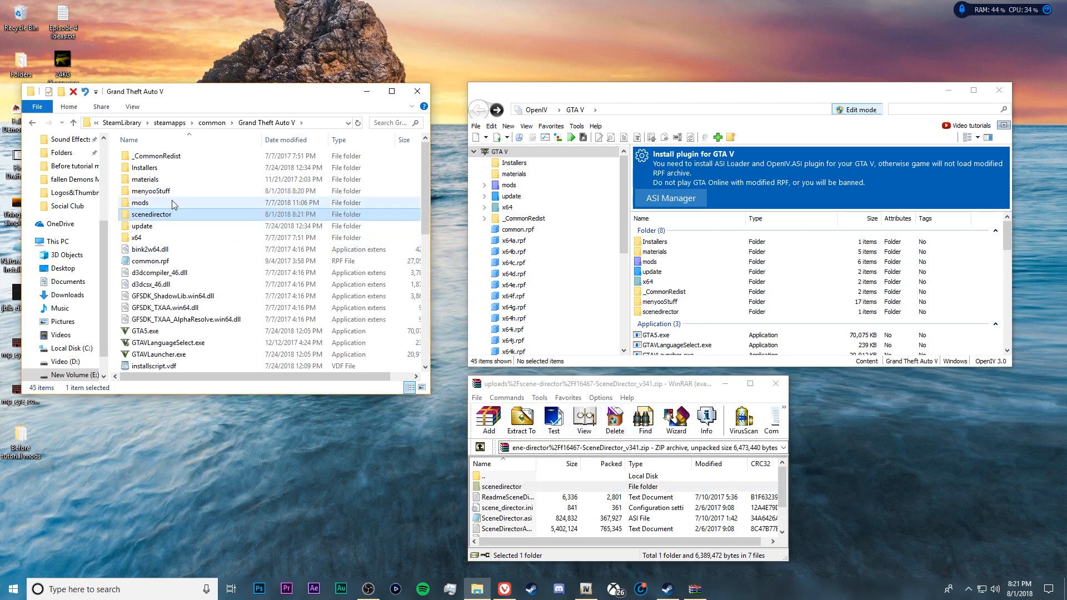
scroll(99, 242, "up", 3)
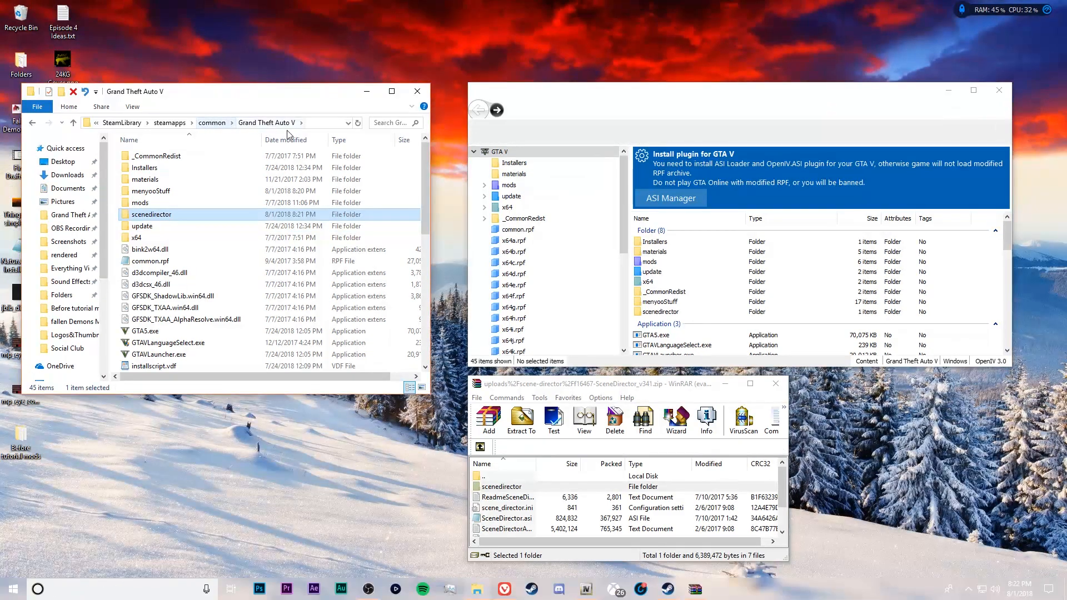
Browse from SteamLibrary through steamapps to common, and reopen the Grand Theft Auto V folder from Quick access
left_click(122, 123)
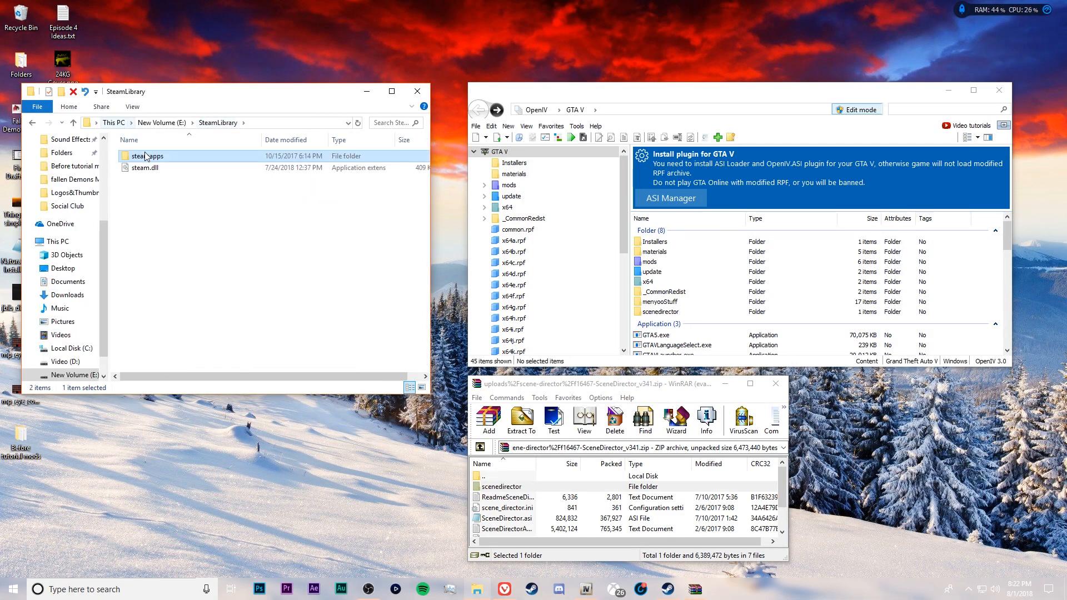
double_click(147, 156)
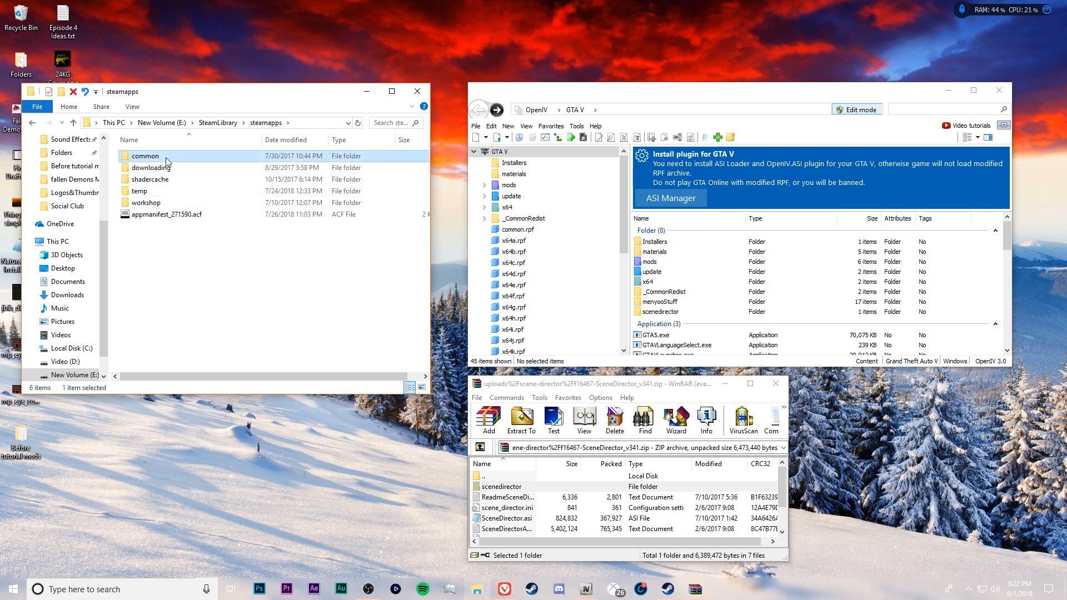
double_click(166, 158)
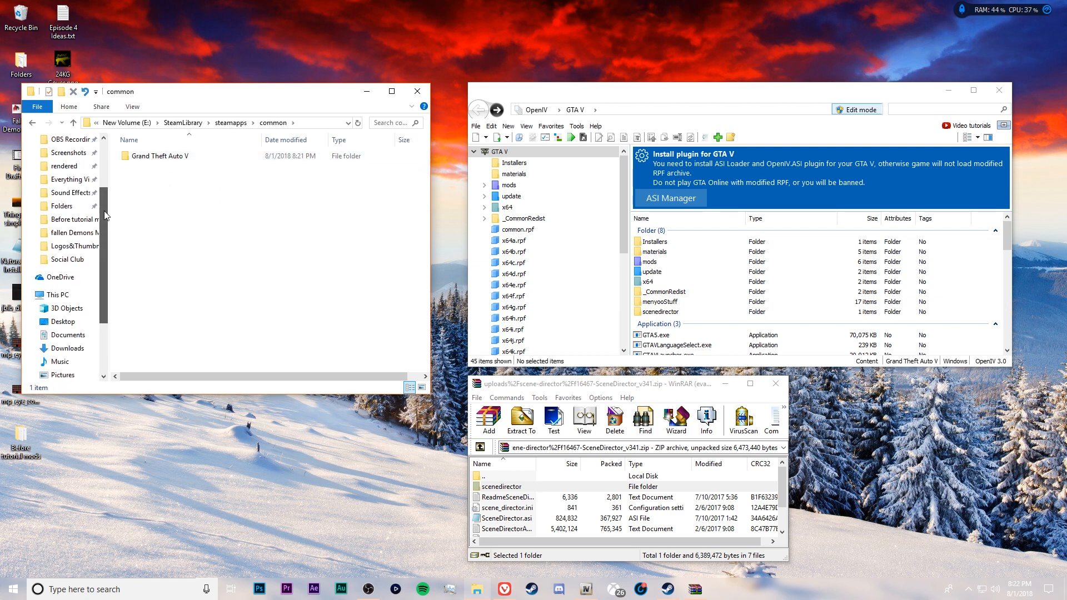
right_click(147, 158)
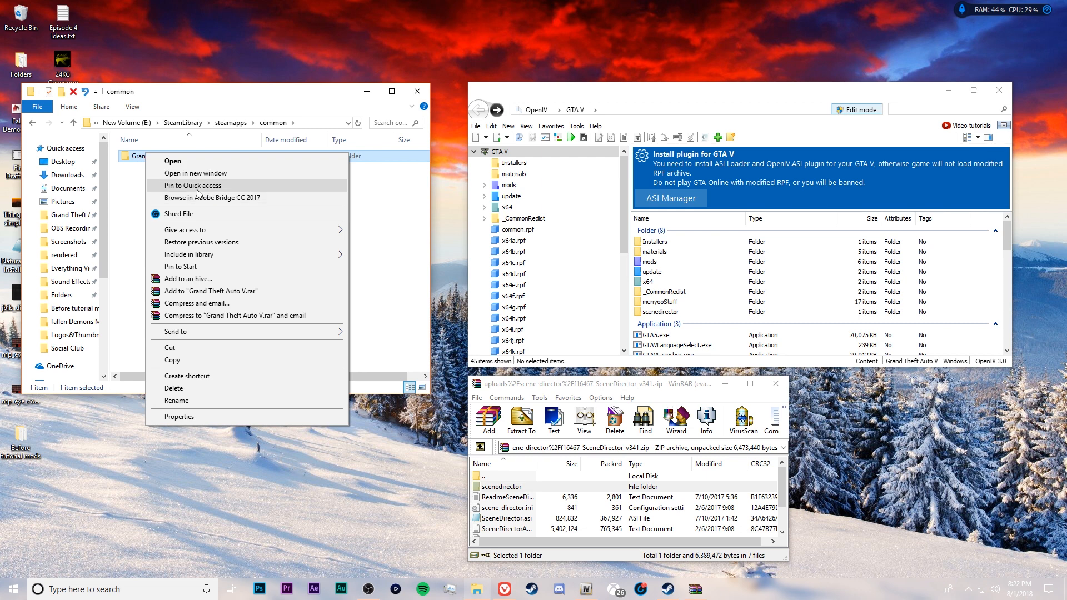
left_click(136, 194)
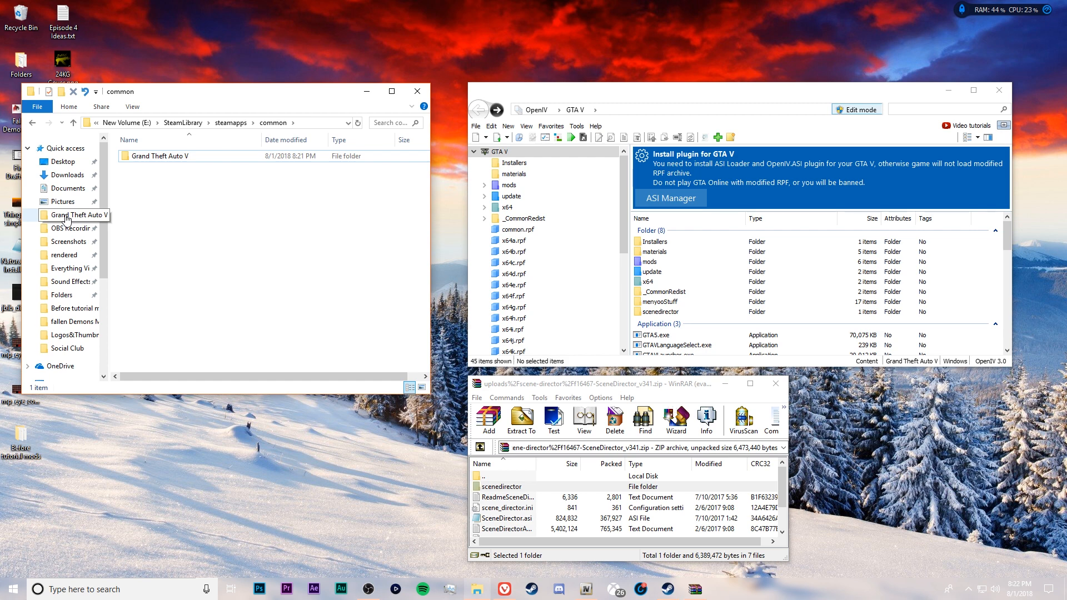
left_click(67, 218)
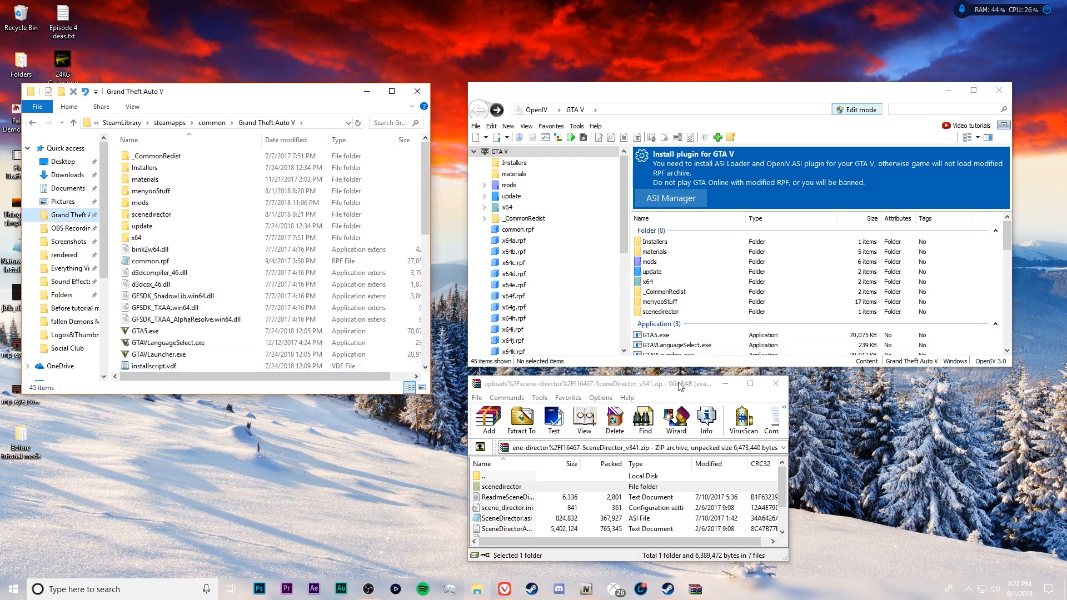
Go through the files of the Scene Director archive one by one, from scene_director.ini to the last XML document
left_click(525, 502)
left_click(520, 489)
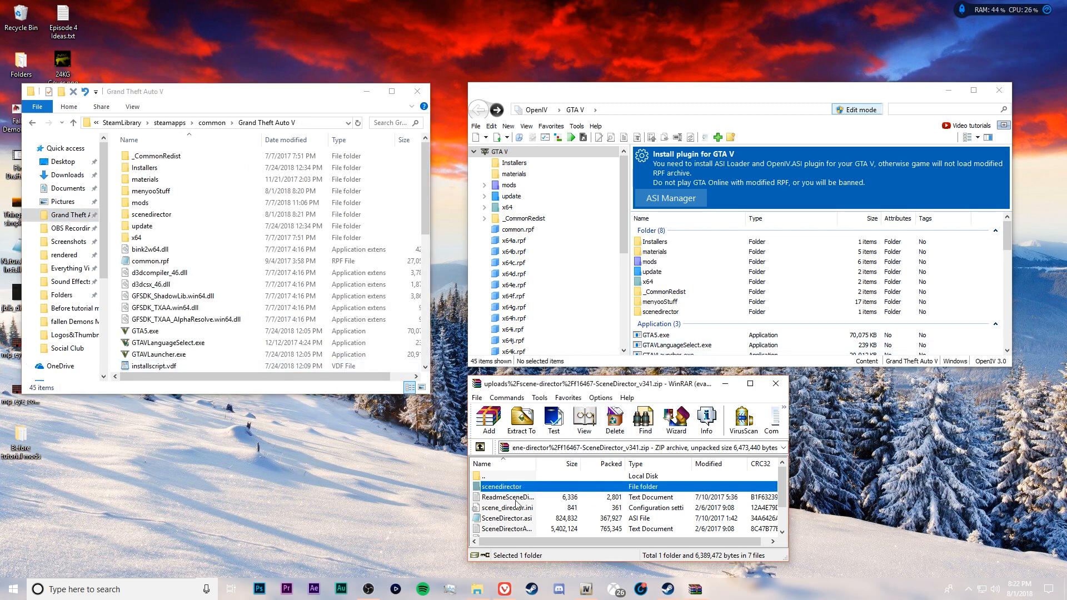
left_click(525, 500)
left_click(522, 509)
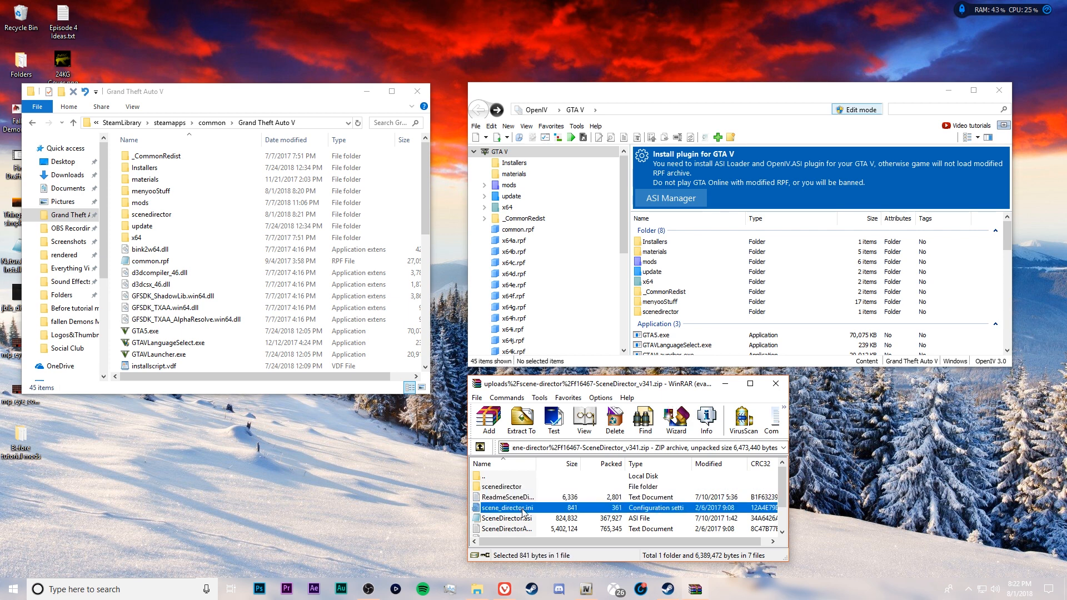
left_click(522, 518)
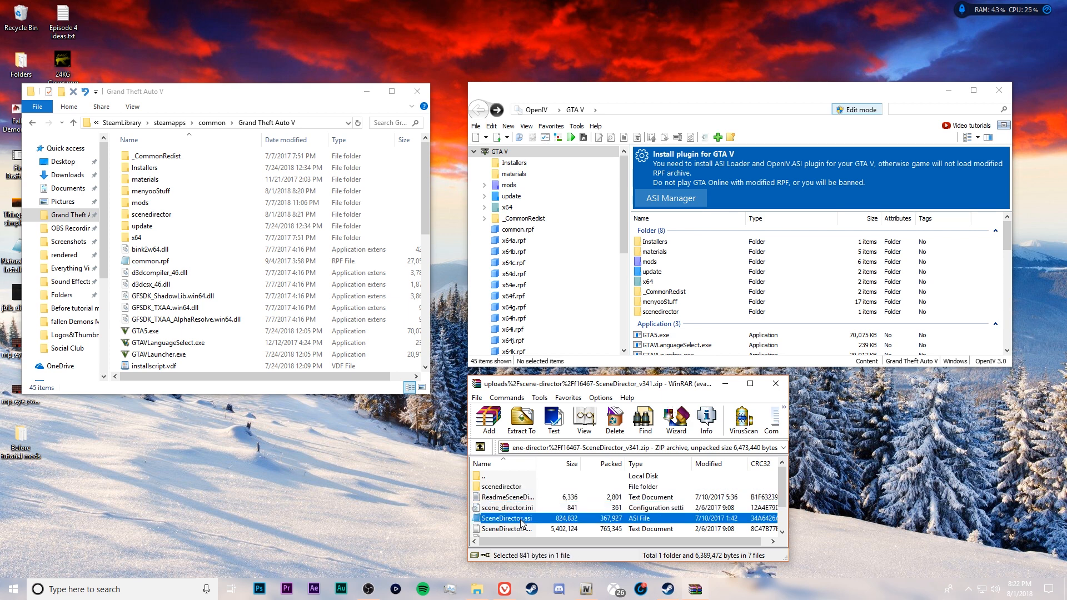
left_click(517, 529)
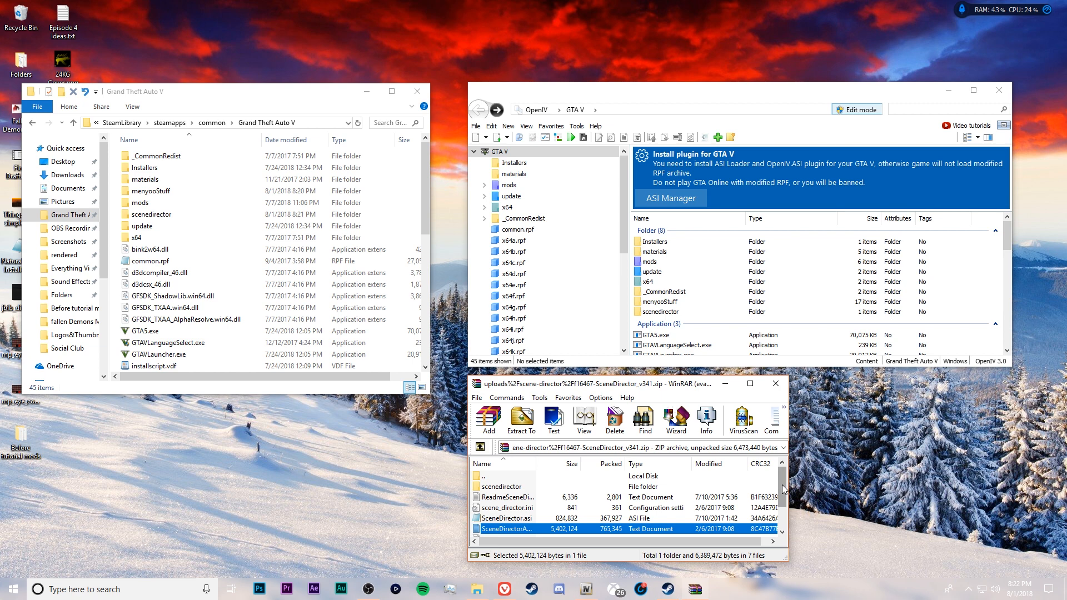
scroll(782, 489, "down", 1)
left_click(534, 519)
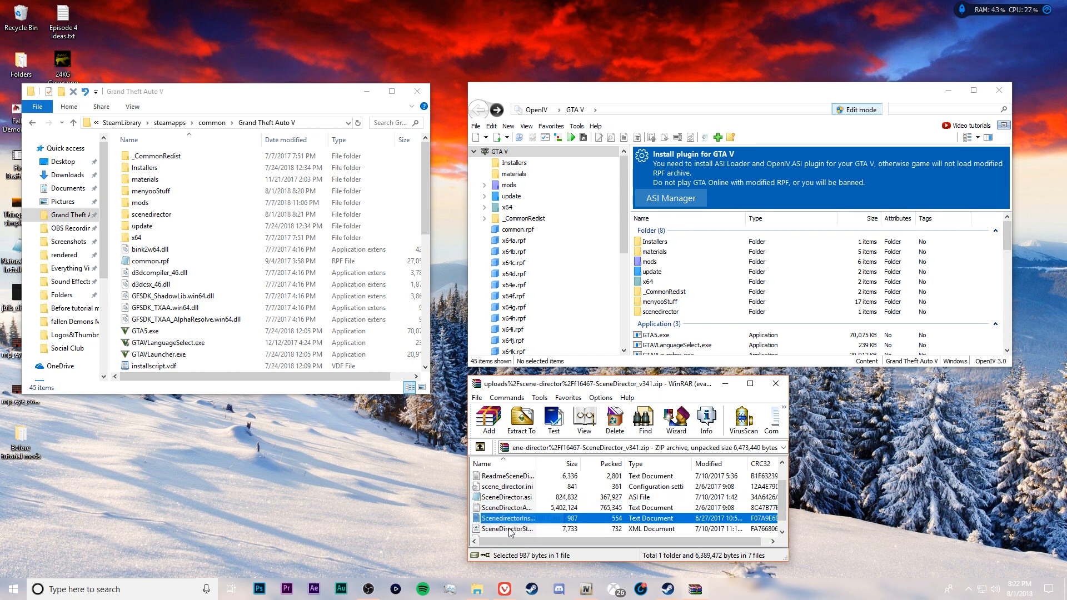
left_click(509, 529)
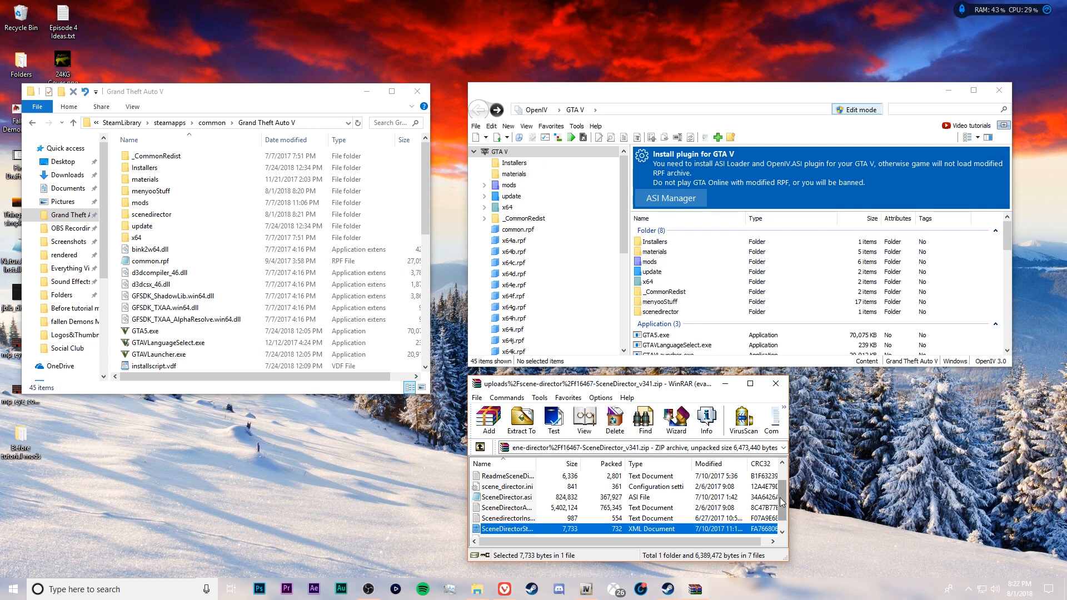
scroll(784, 503, "down", 1)
left_click(516, 531)
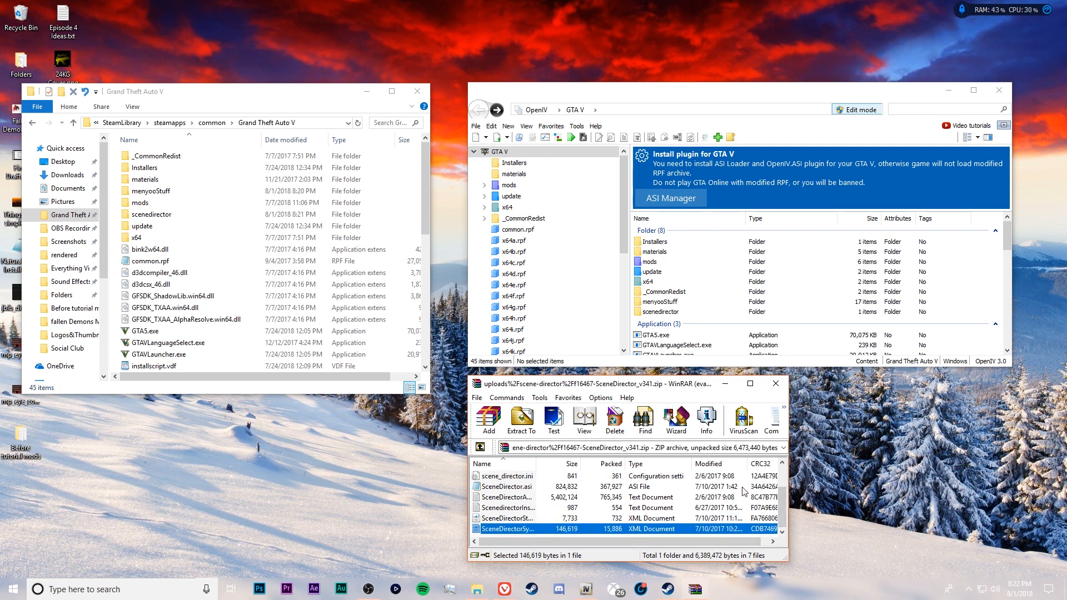
scroll(734, 499, "up", 1)
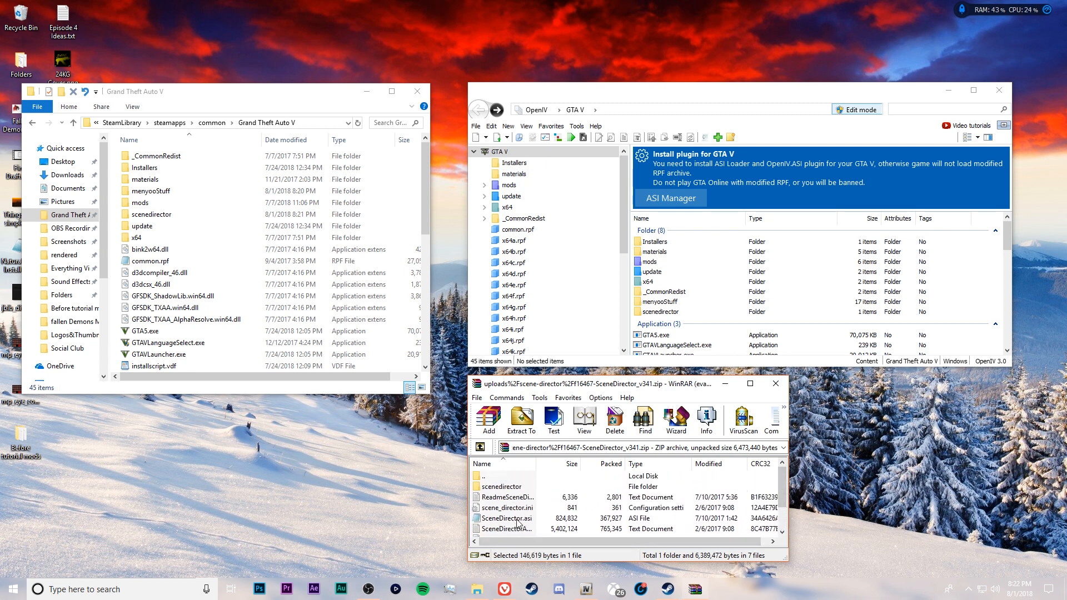
Copy the six files from scene_director.ini through the last XML document out of the Scene Director archive into the Grand Theft Auto V folder
left_click(518, 508)
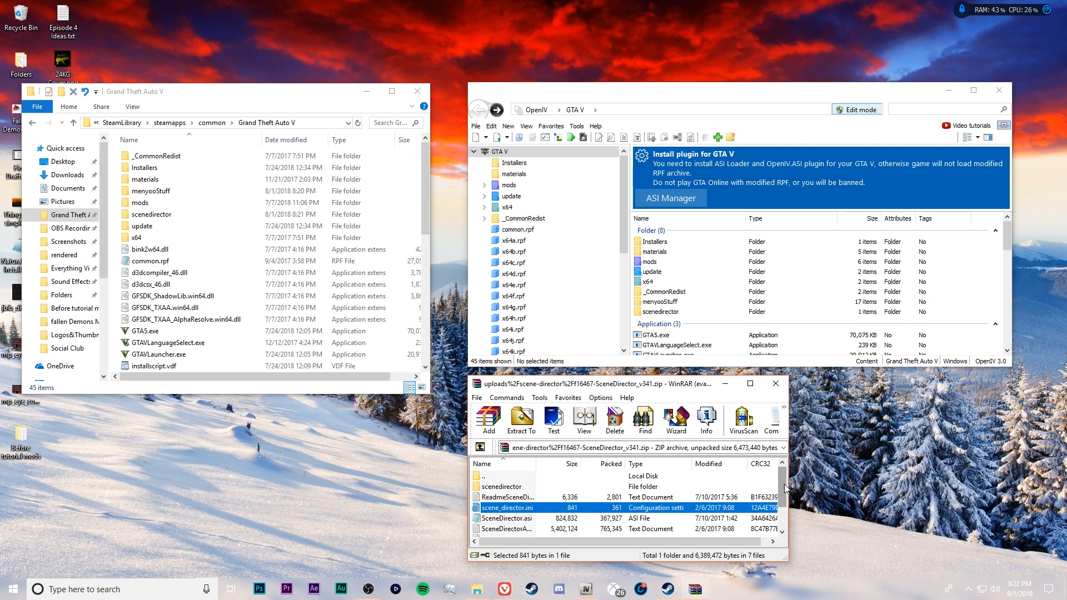
scroll(785, 514, "down", 1)
left_click(524, 528, "shift")
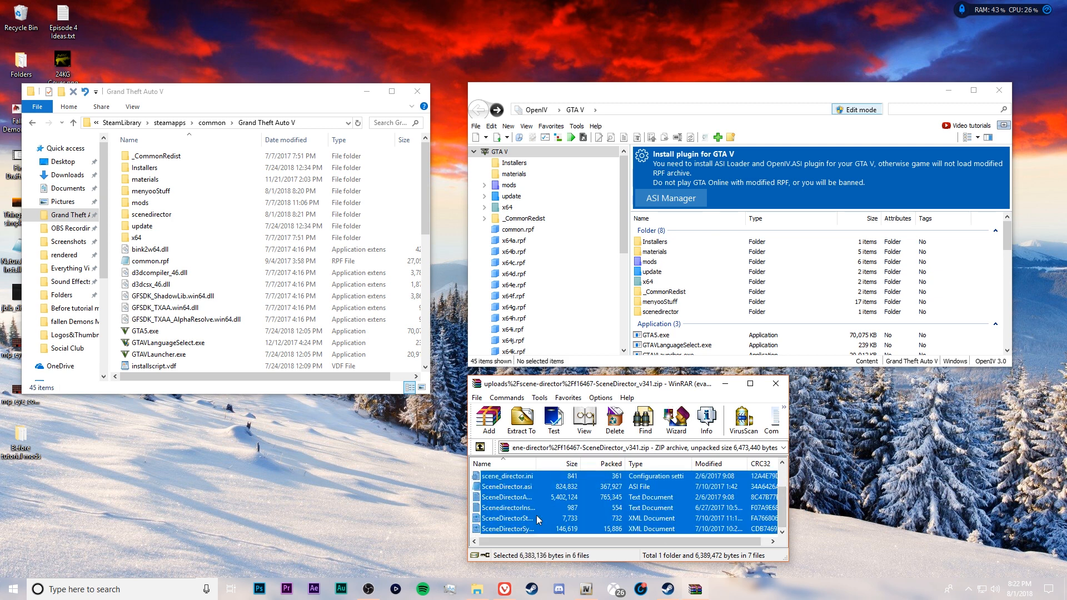
scroll(543, 509, "up", 1)
left_click_drag(545, 499, 656, 337)
left_click_drag(401, 328, 987, 324)
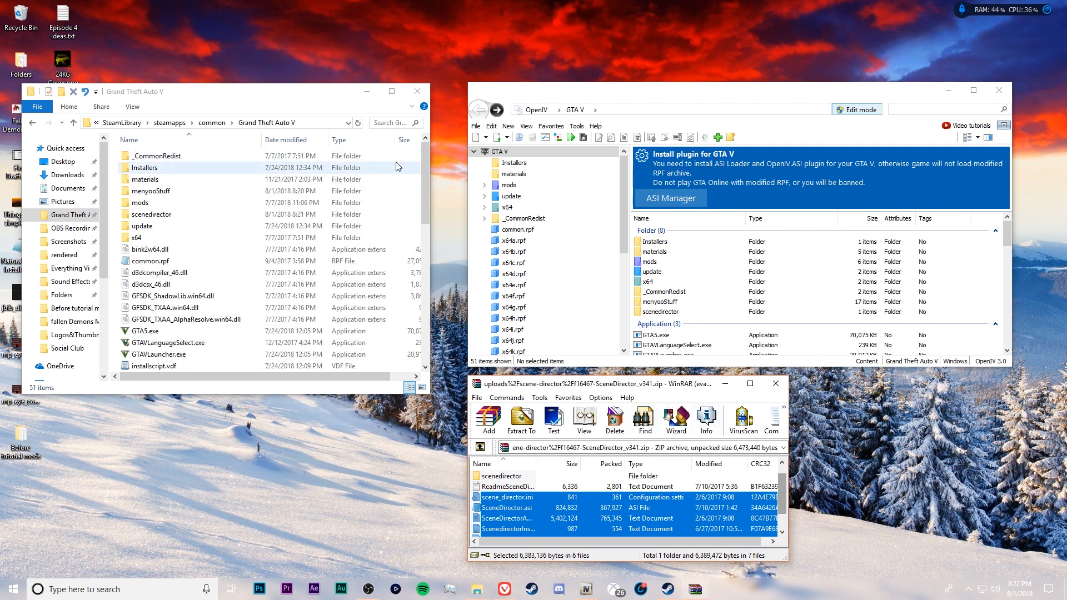
left_click_drag(425, 159, 436, 133)
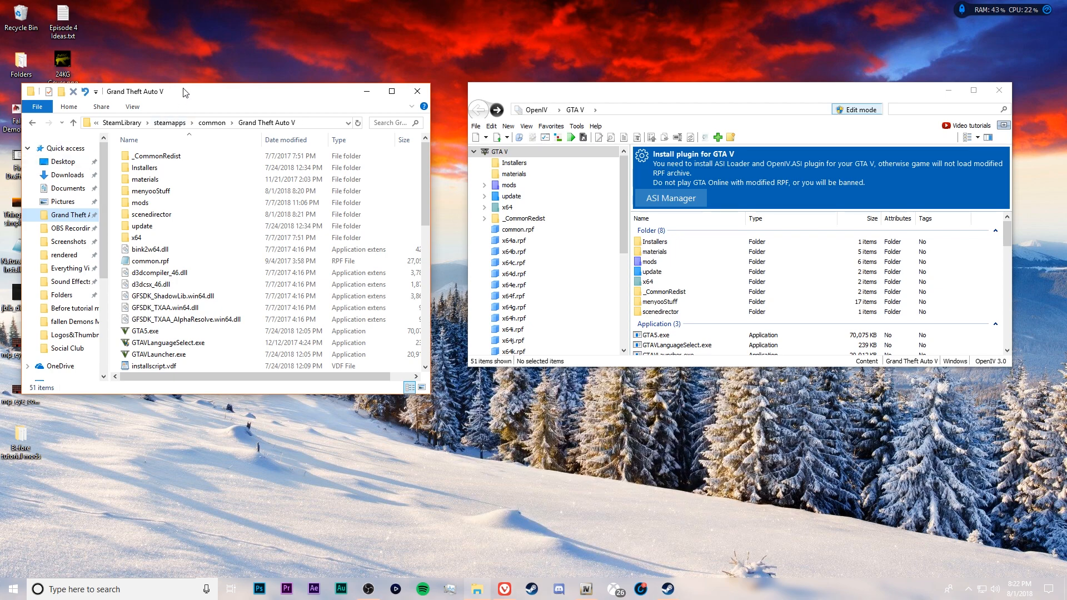
left_click_drag(185, 93, 186, 87)
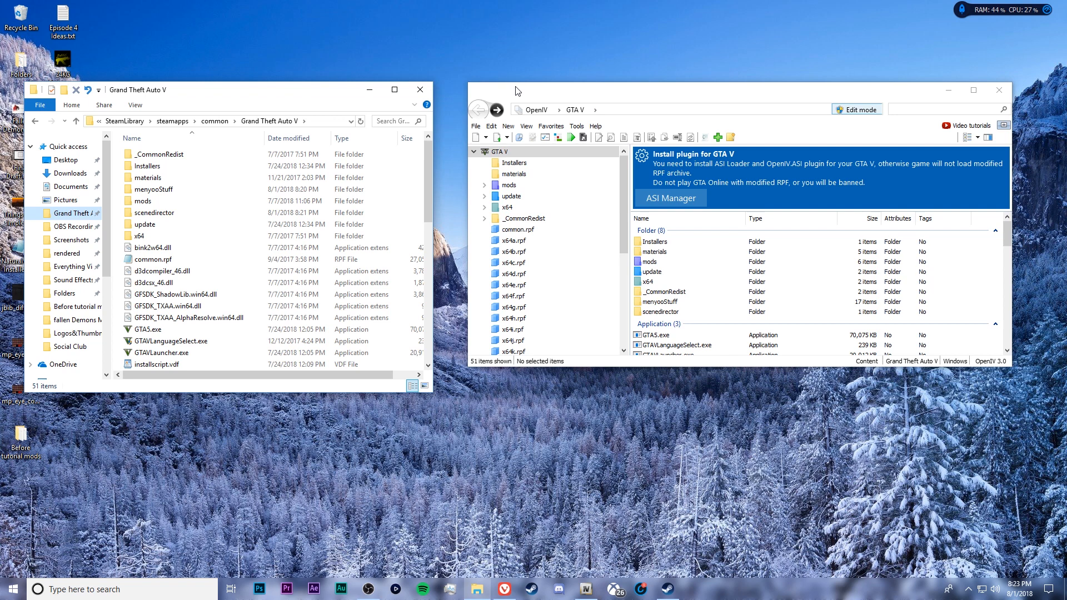
left_click_drag(515, 90, 515, 90)
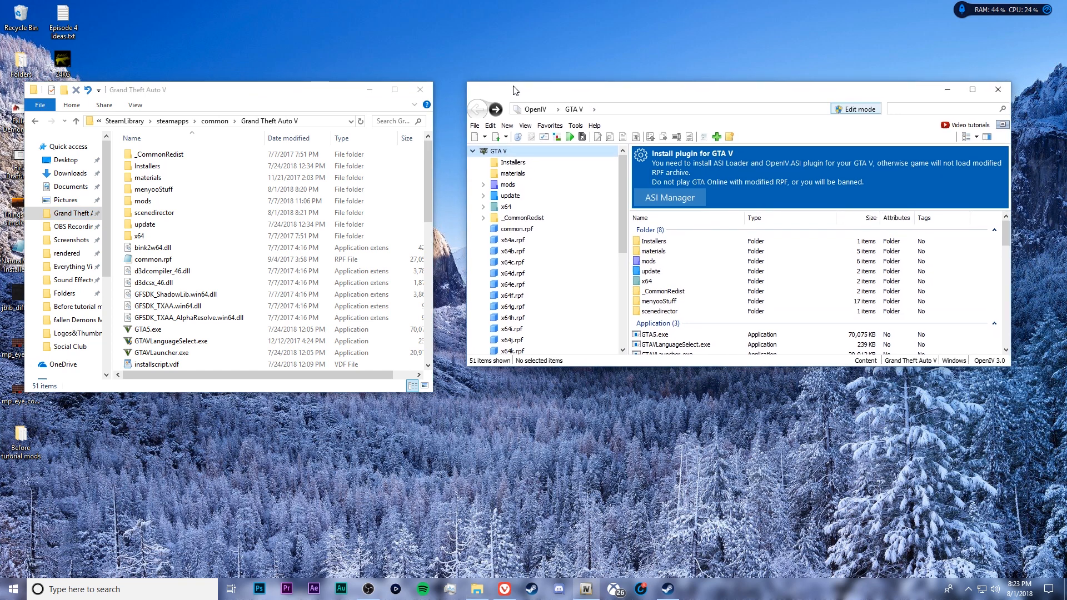
left_click(164, 89)
left_click_drag(204, 40, 669, 60)
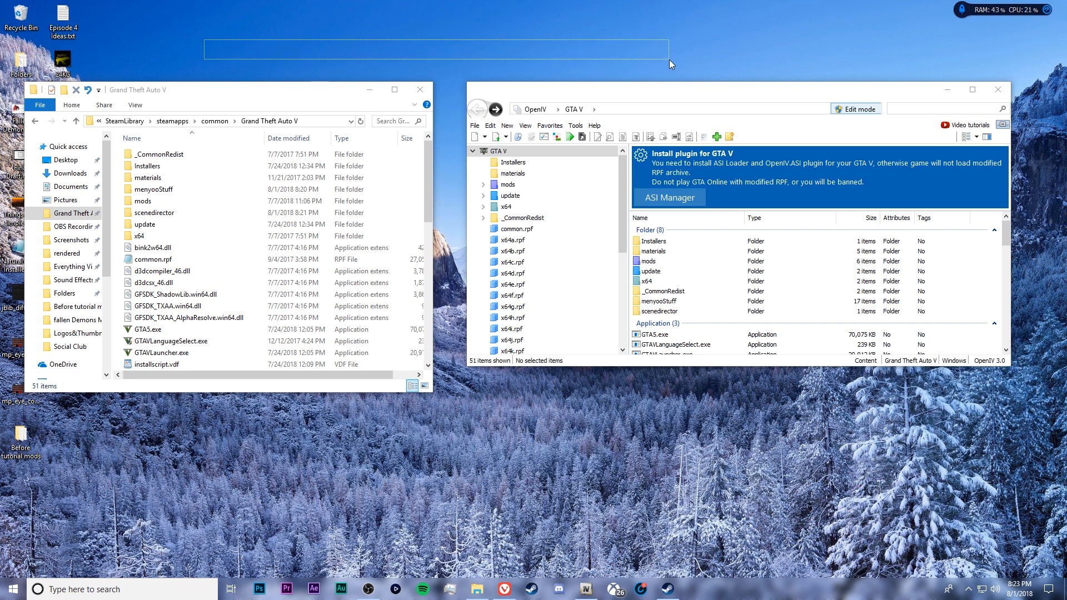
left_click_drag(669, 59, 677, 84)
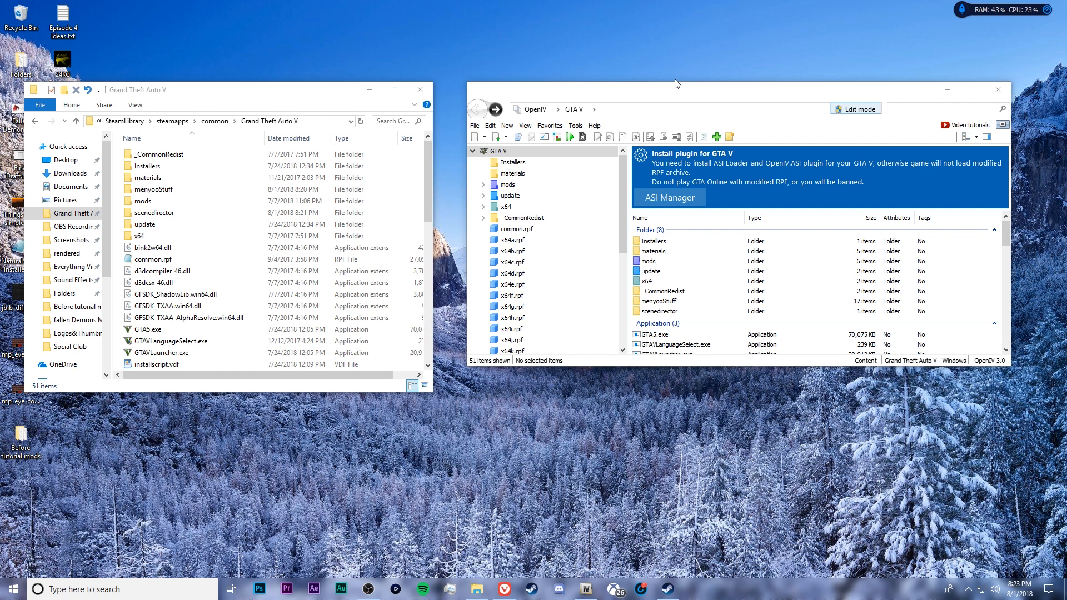
left_click_drag(625, 61, 238, 7)
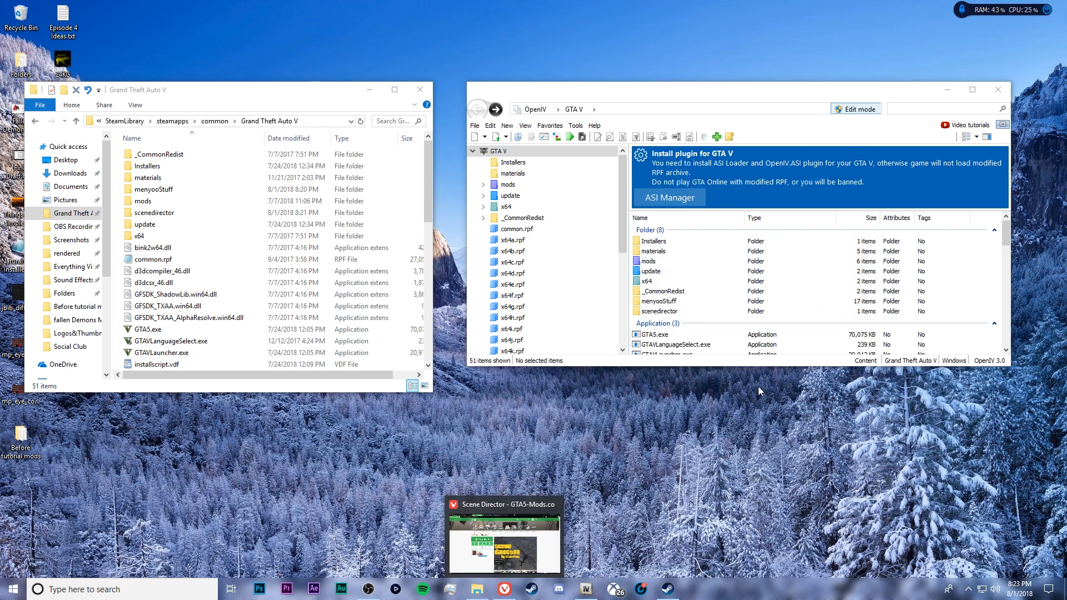
Switch to the browser's Lip Movement page on GTA5-Mods and read the mod's installation instructions and controls
left_click(511, 593)
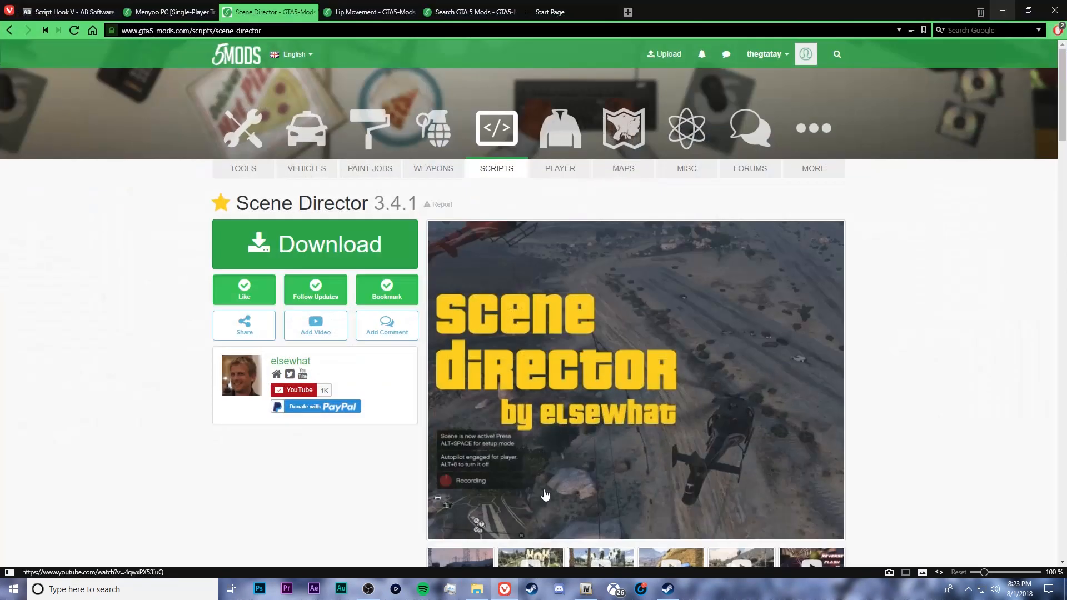
left_click(364, 10)
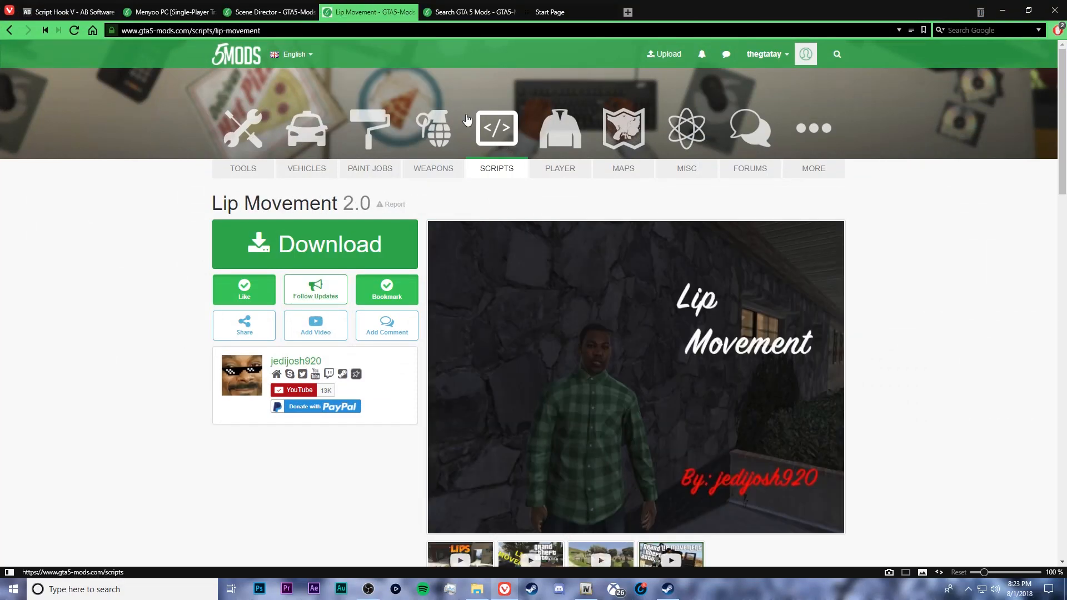
scroll(1065, 169, "down", 1)
scroll(1066, 169, "down", 6)
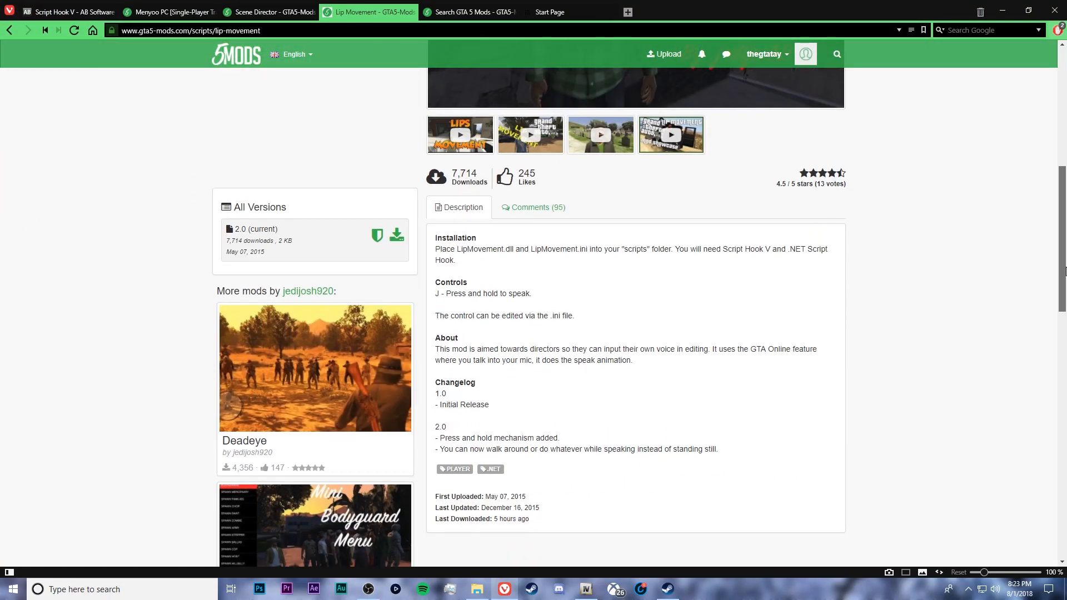
Read through the comments on the Lip Movement mod and return to the start of the page
left_click(542, 203)
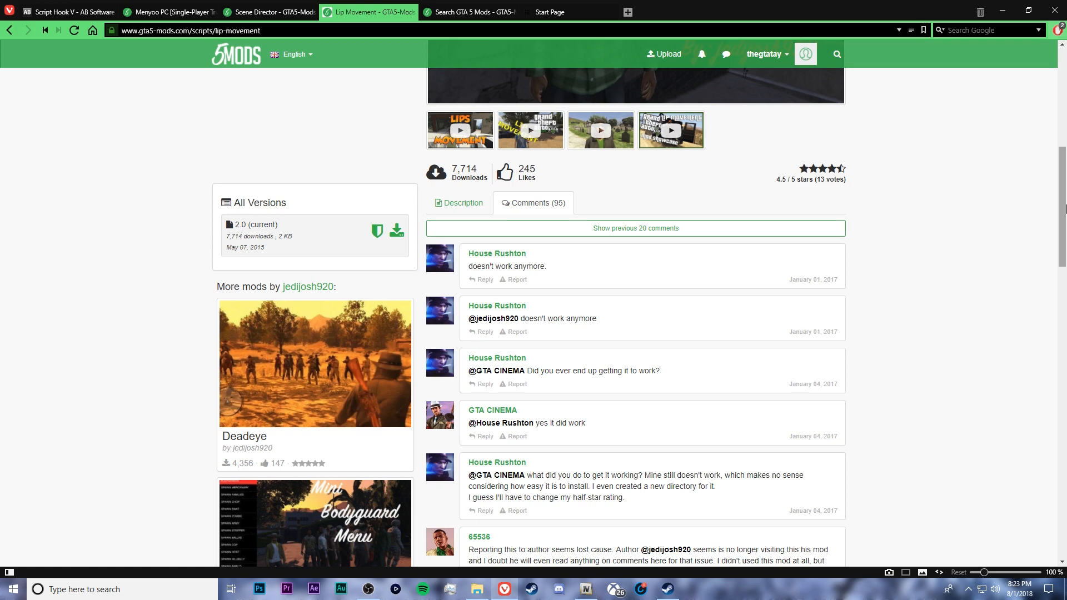
scroll(1066, 342, "down", 10)
scroll(1065, 342, "down", 7)
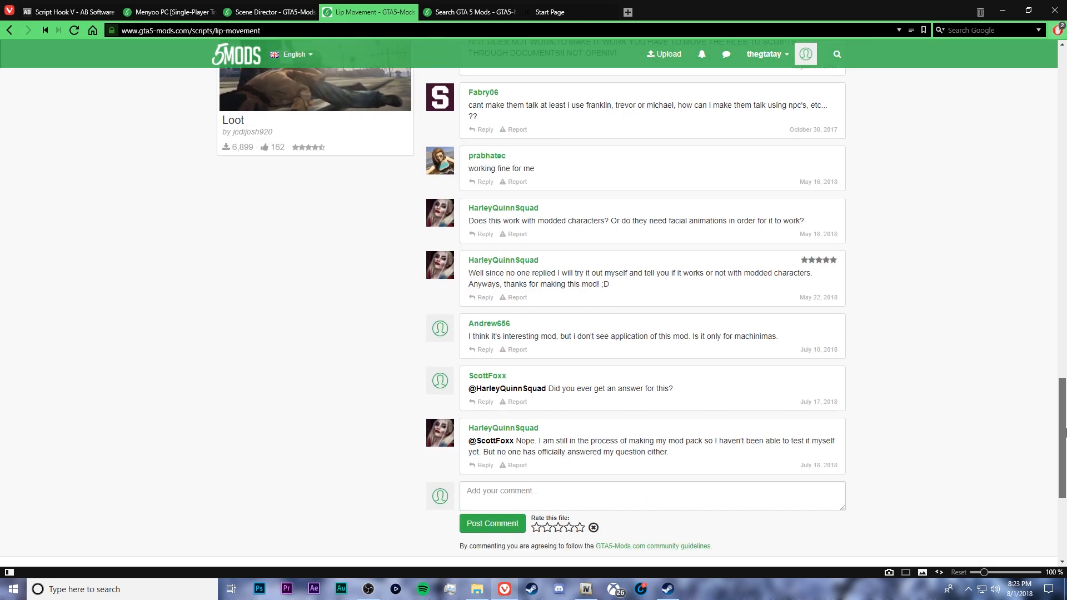
scroll(1064, 344, "up", 7)
left_click_drag(1065, 344, 1063, 100)
Shrink the browser to a smaller window, download Lip Movement 2.0 and open the downloaded zip archive
left_click_drag(757, 5, 321, 53)
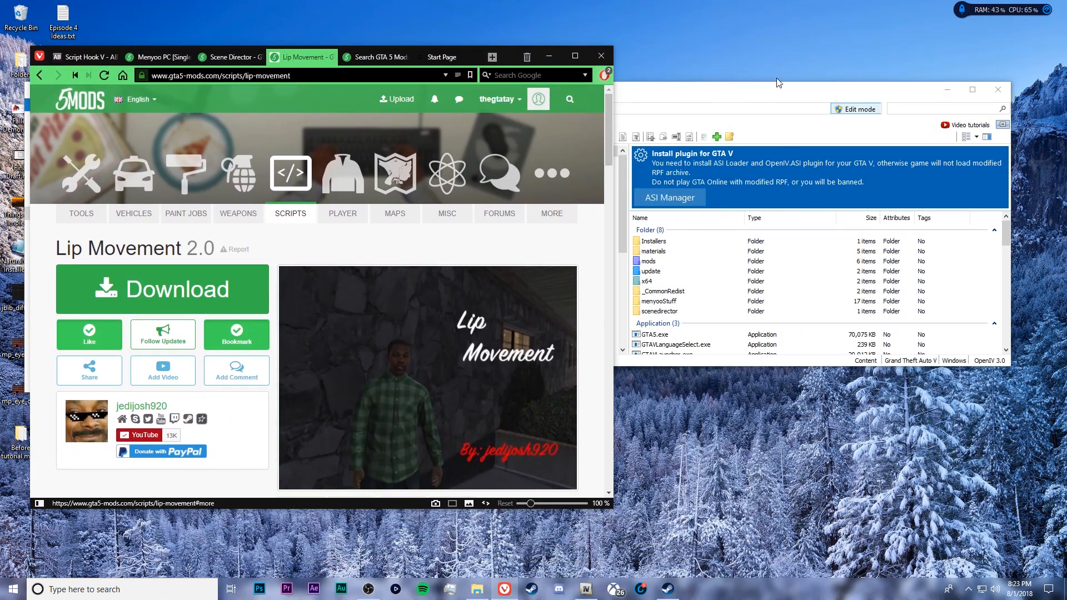
left_click(442, 57)
left_click(215, 288)
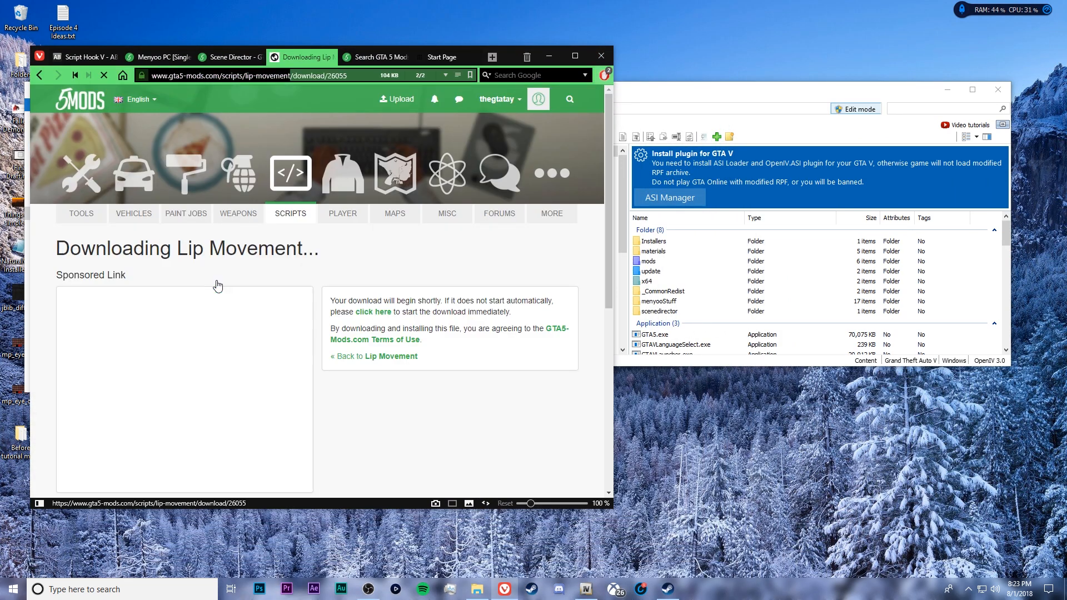
left_click_drag(602, 47, 602, 12)
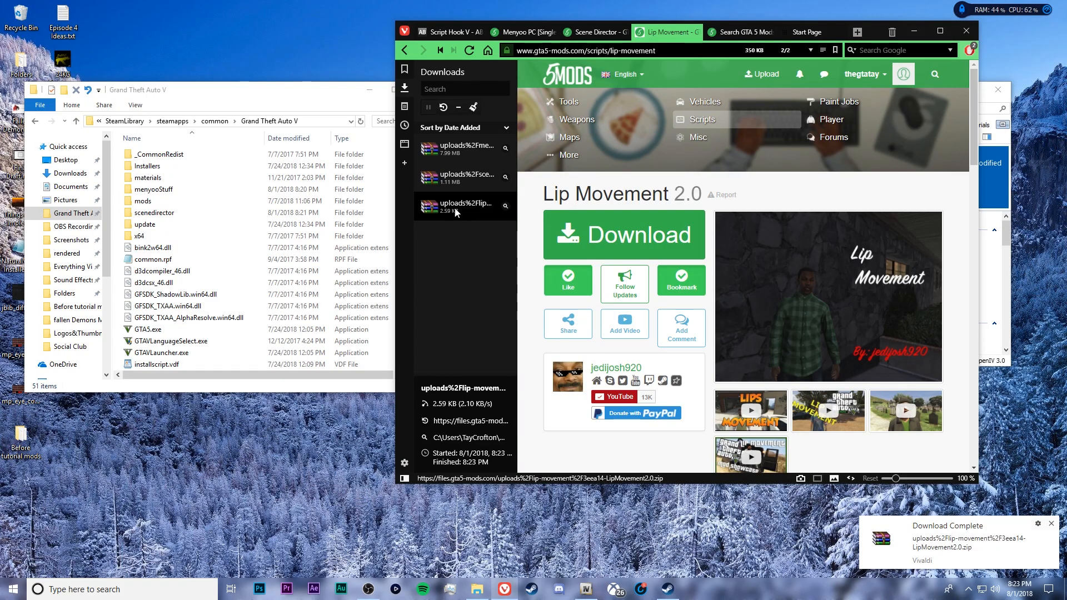
double_click(466, 205)
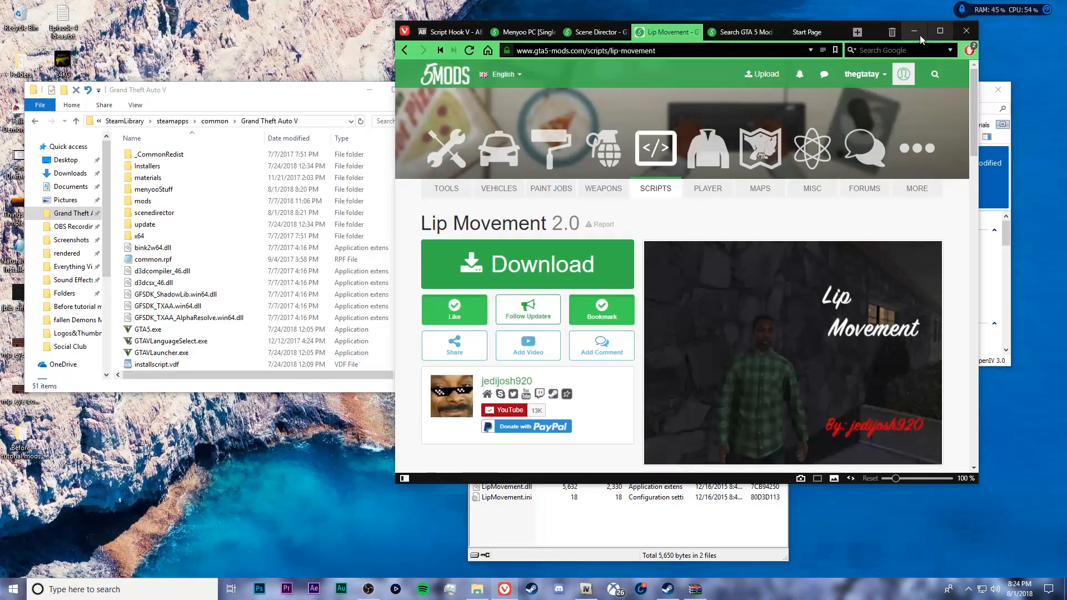
Minimize the browser, dismiss the WinRAR licence reminder and reposition the Lip Movement archive window below OpenIV
left_click(914, 36)
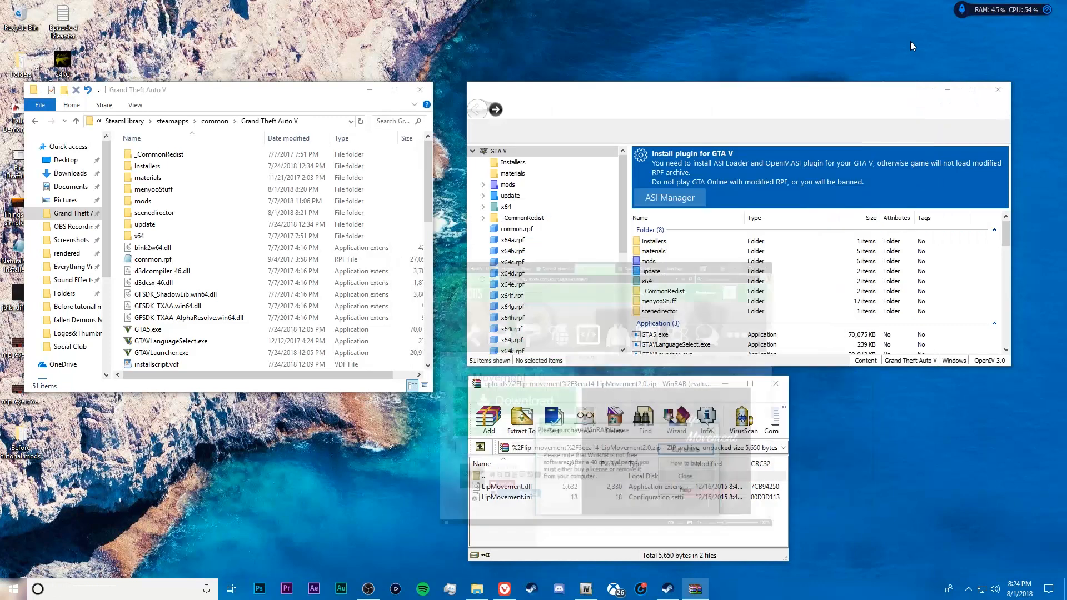
left_click(687, 477)
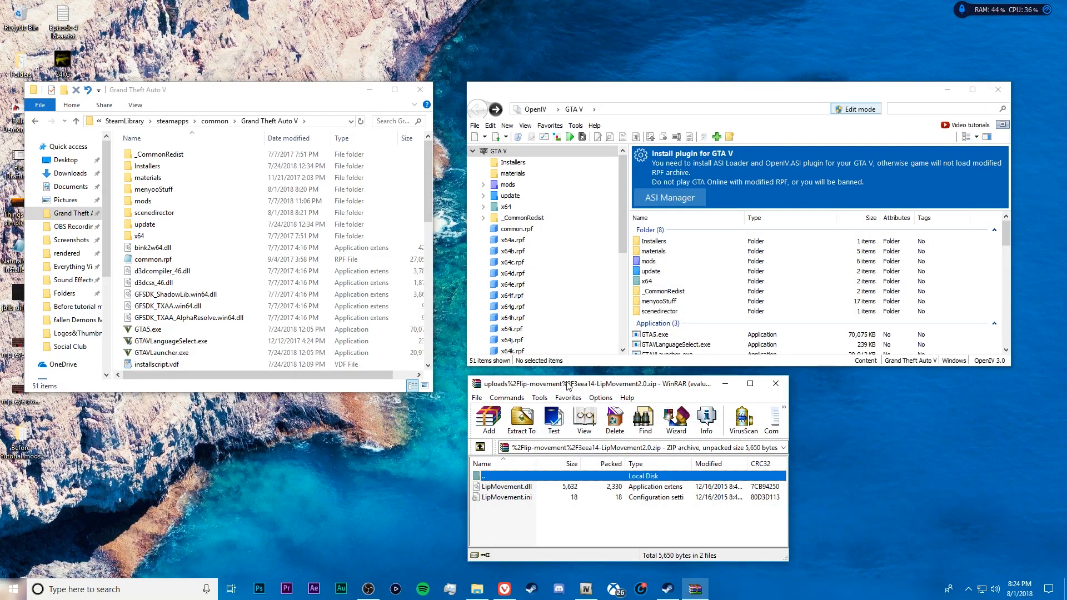
left_click_drag(568, 384, 696, 387)
Check LipMovement.dll and LipMovement.ini in the archive, view the key setting inside the ini file and close it
left_click(655, 490)
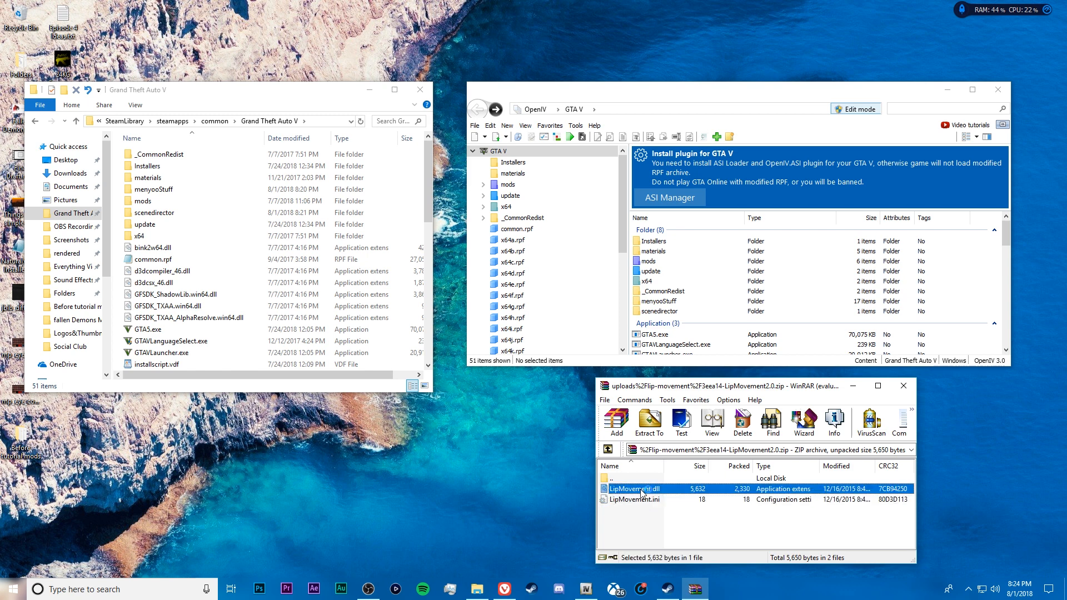
left_click(643, 500)
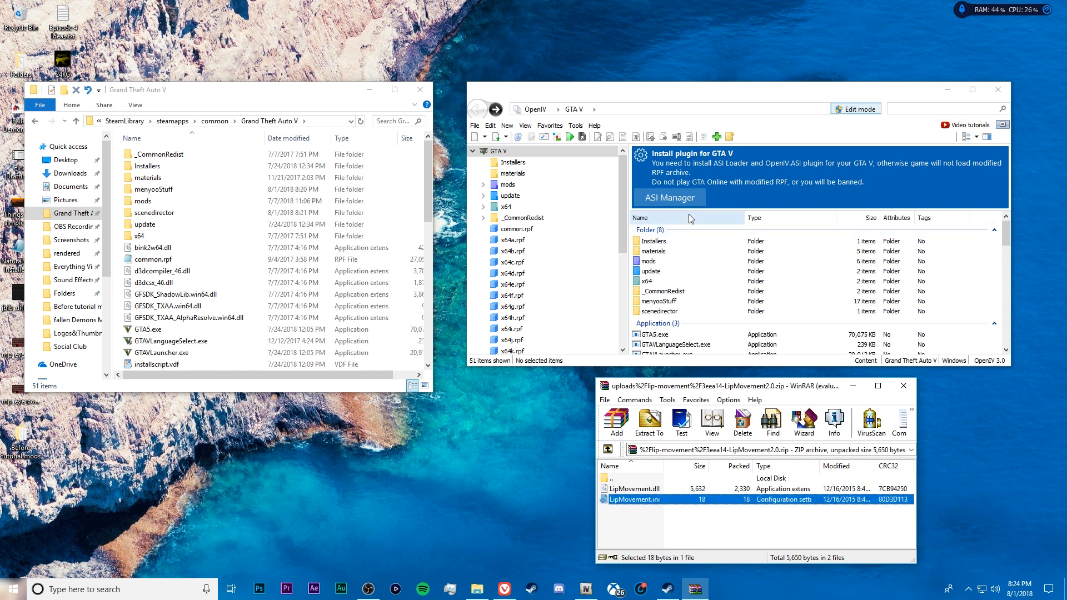
right_click(650, 498)
left_click(629, 512)
double_click(646, 498)
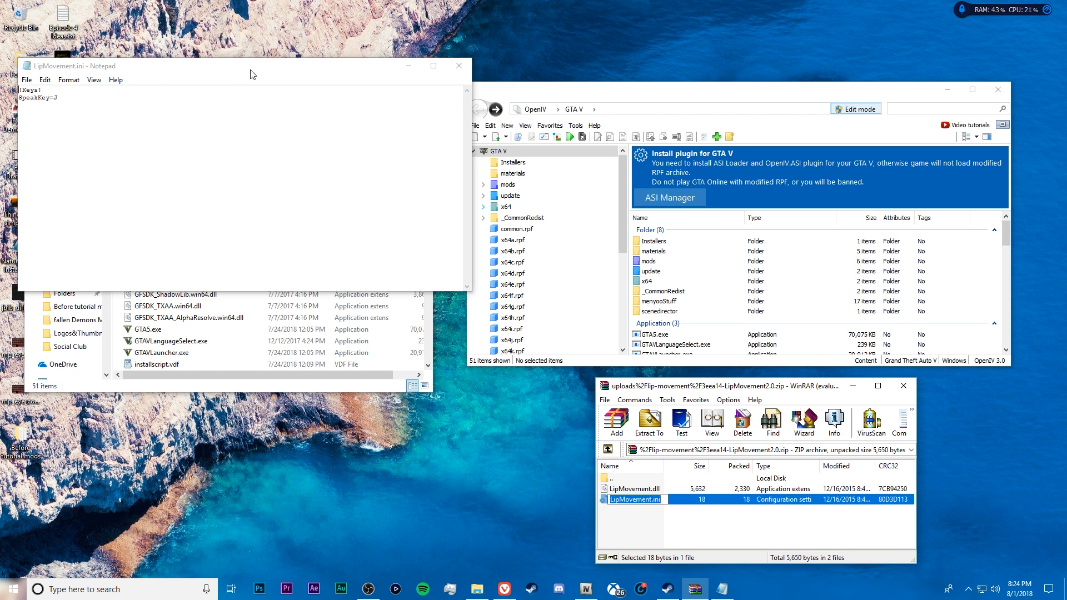
left_click(459, 66)
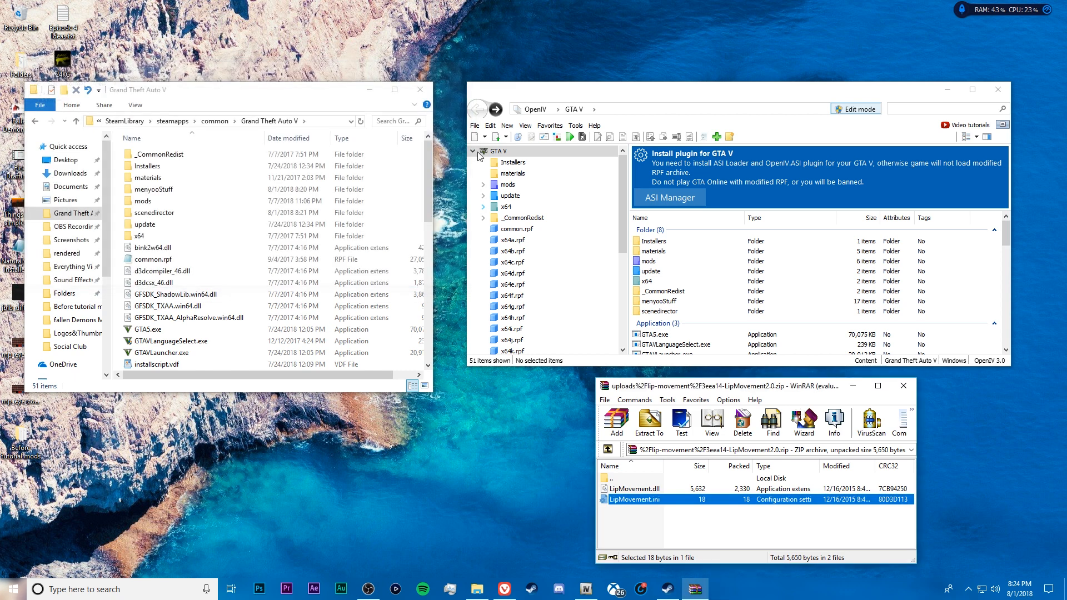
left_click(671, 528)
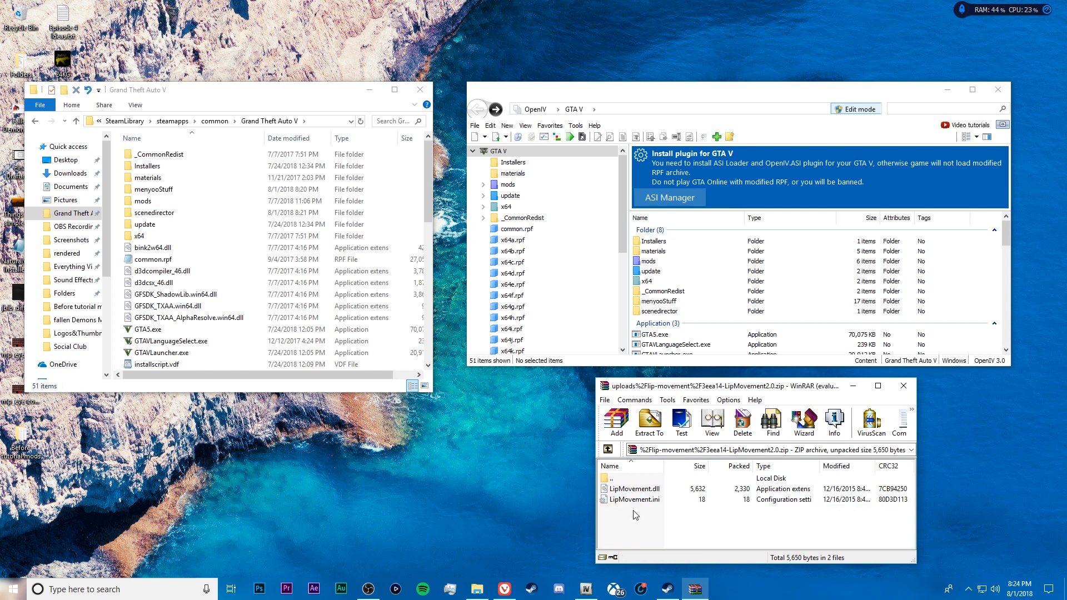
Create a folder named scripts in the Grand Theft Auto V folder and copy the Lip Movement files from the archive into it
mouse_move(635, 515)
left_mouse_down()
mouse_move(657, 496)
mouse_move(650, 521)
left_mouse_up()
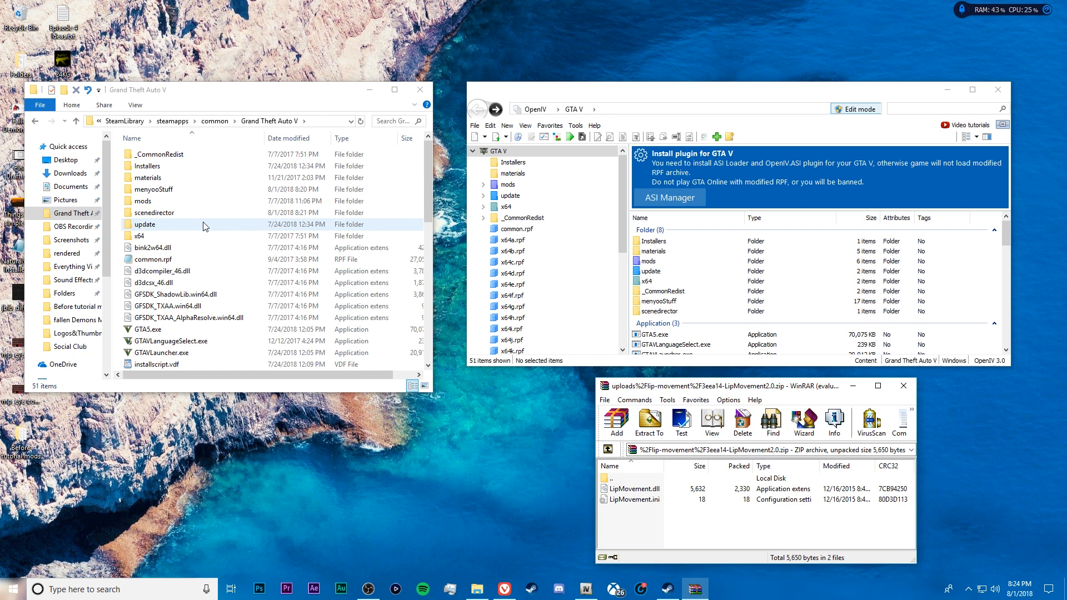
right_click(118, 217)
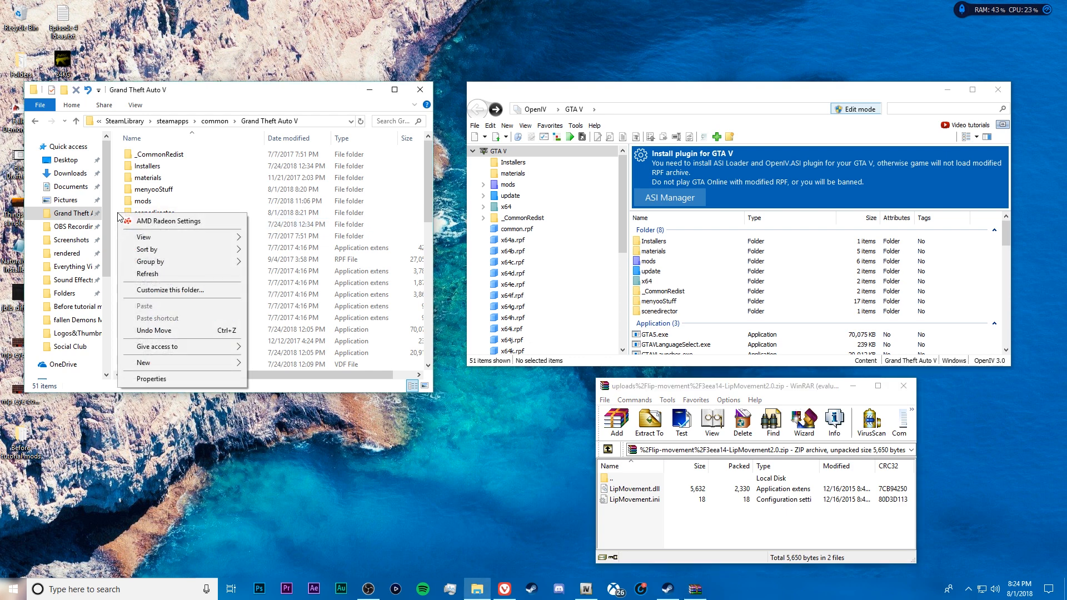
right_click(116, 192)
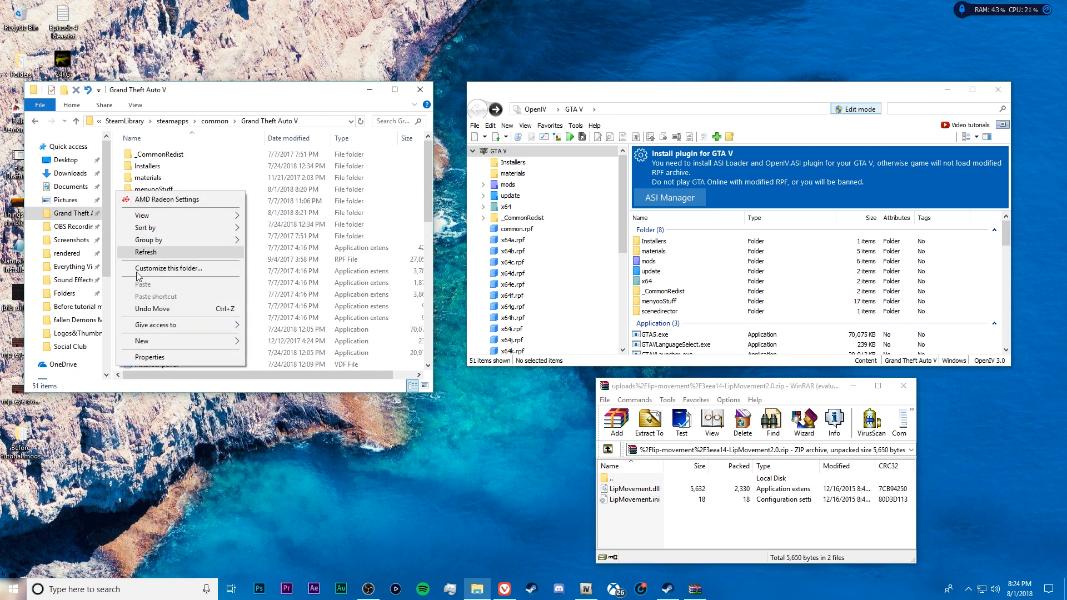
mouse_move(157, 345)
left_click(267, 342)
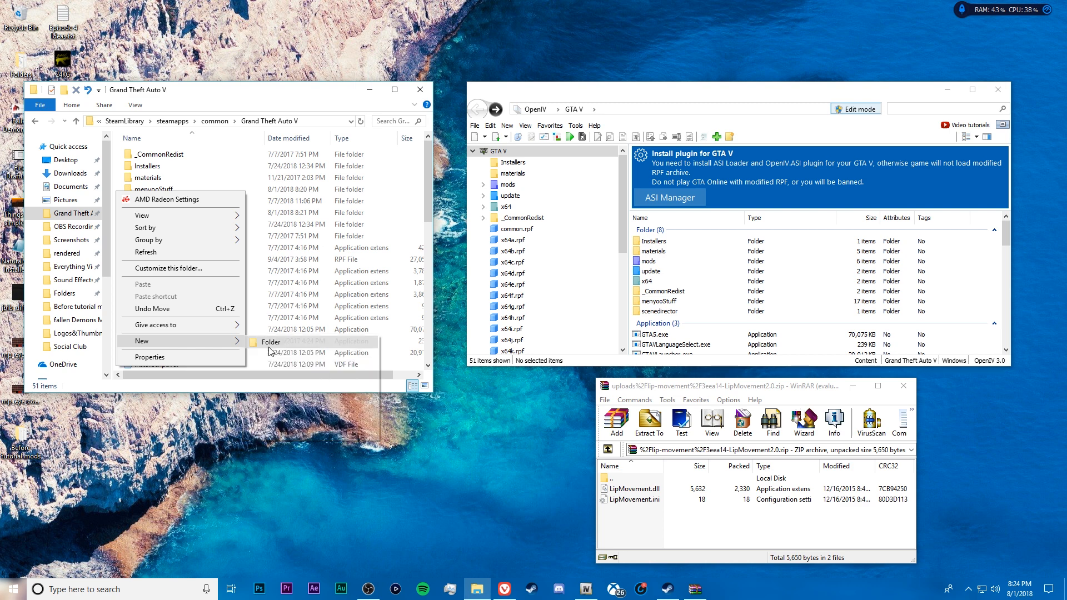
key("BackSpace")
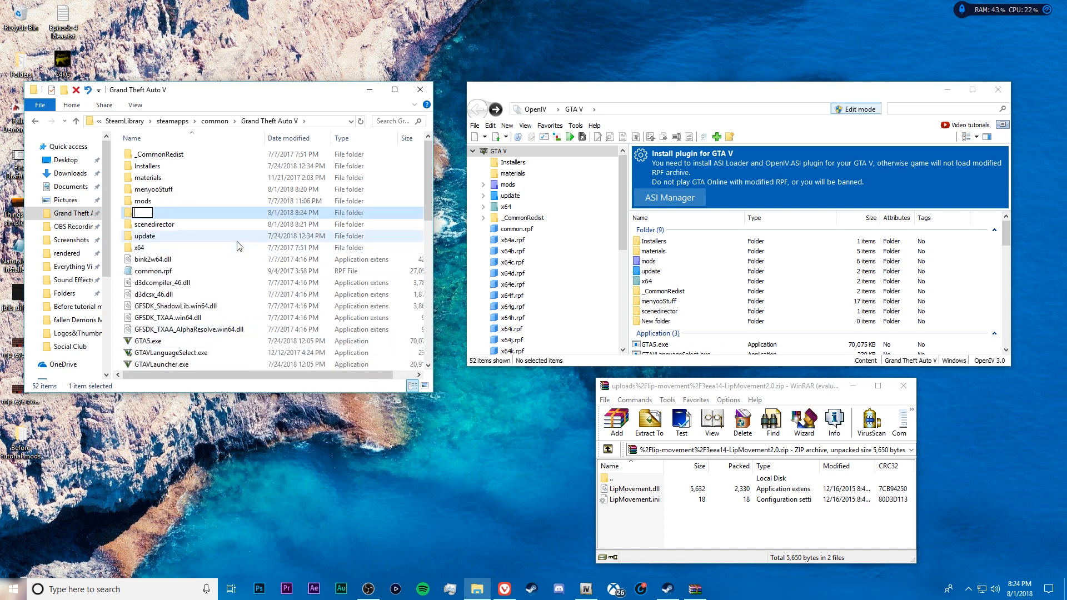
type("scripts")
key("Return")
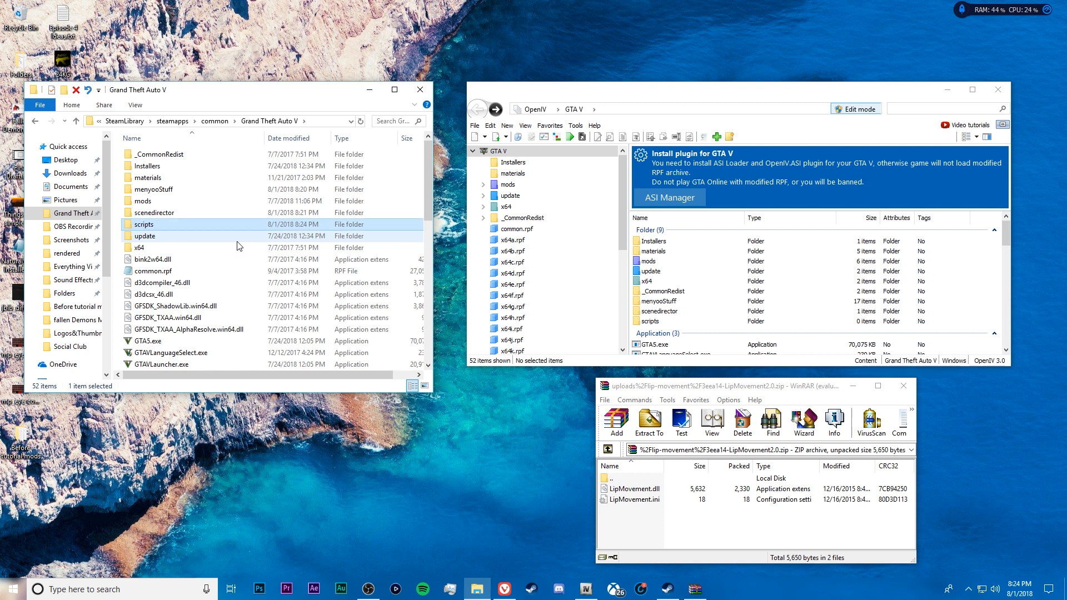
double_click(174, 225)
left_click_drag(636, 510, 333, 269)
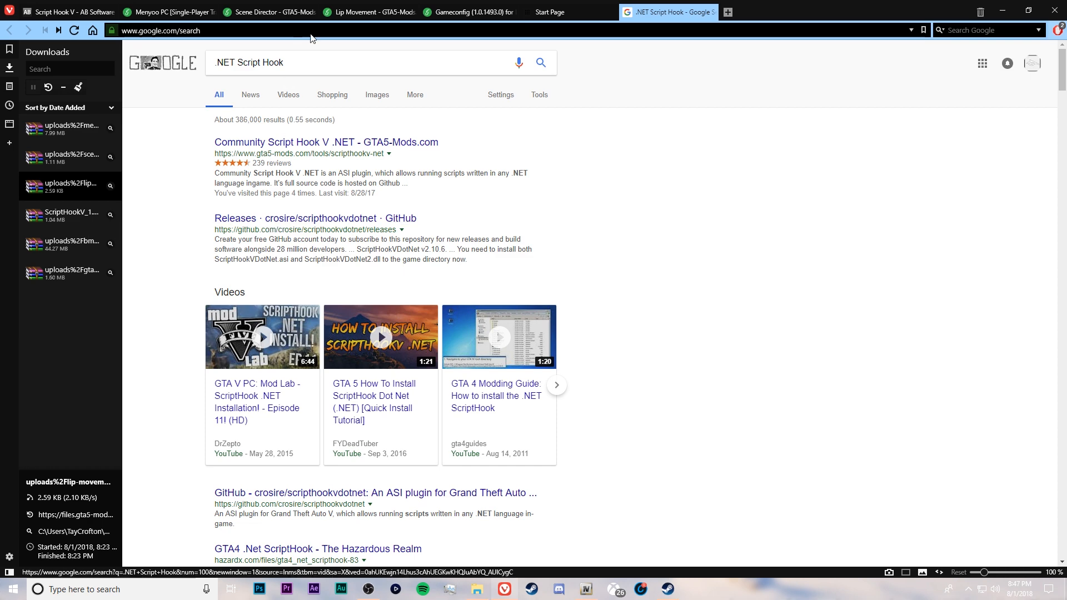
Open the Community Script Hook V .NET page, follow its download to the GitHub releases and download ScriptHookVDotNet.zip
mouse_move(386, 24)
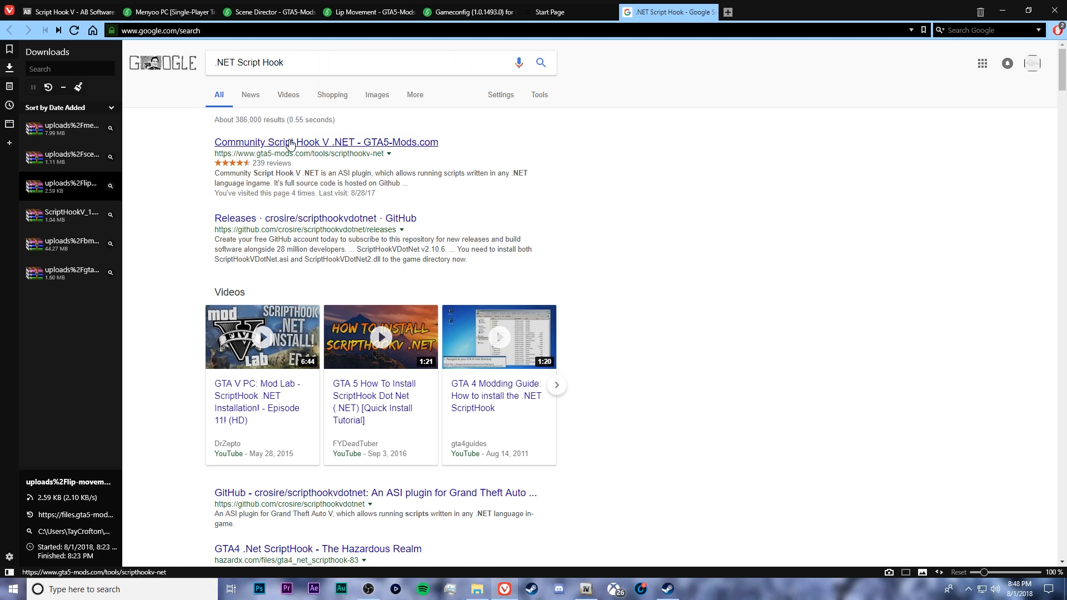
left_click(291, 143)
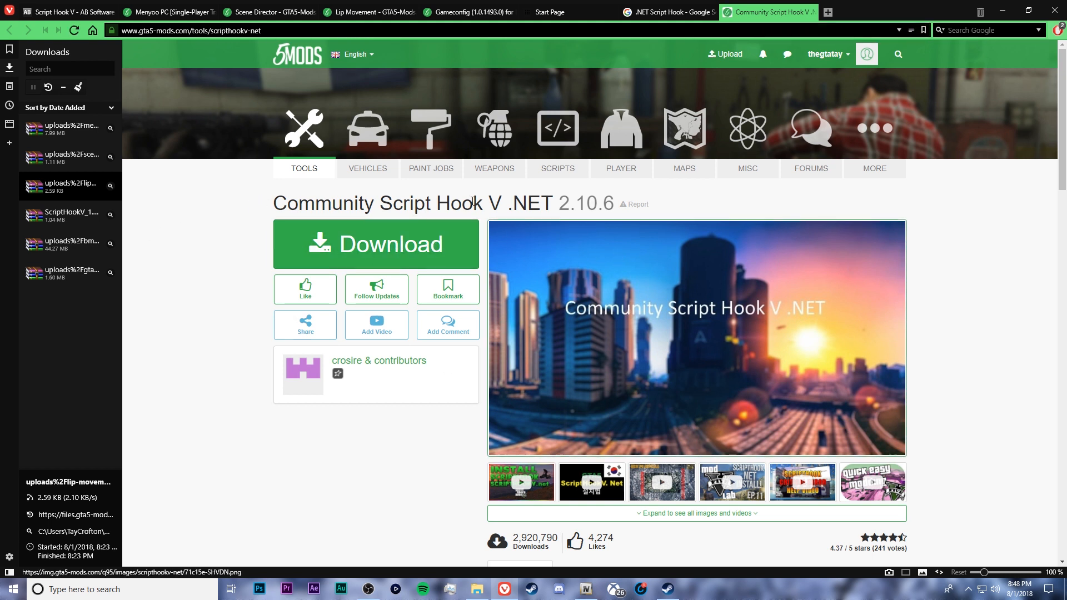
left_click(425, 247)
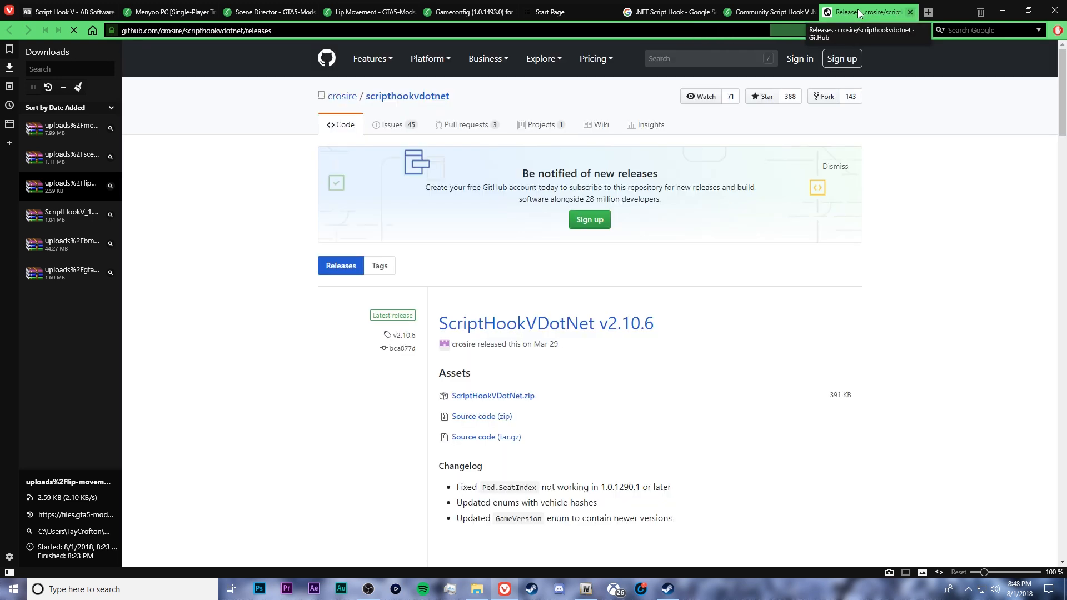
left_click(519, 396)
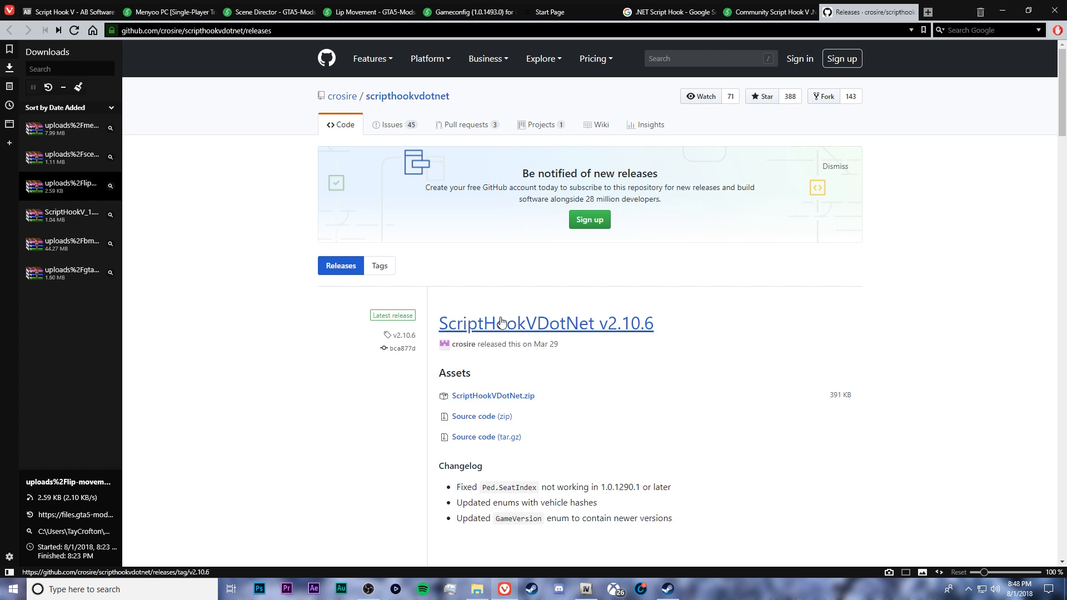
left_click(776, 12)
left_click(897, 13)
left_click(514, 397)
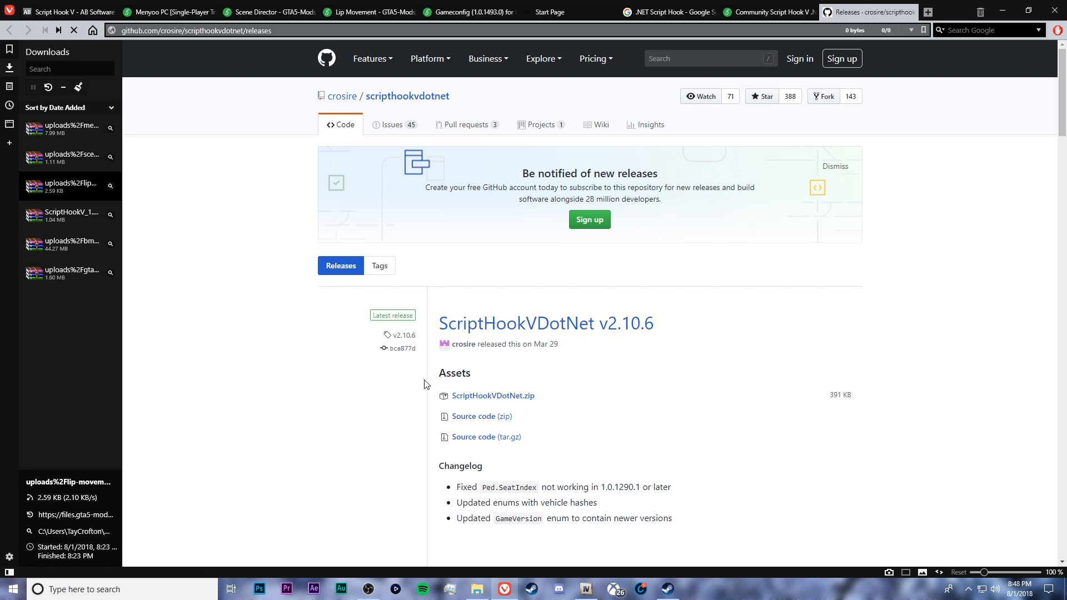
Open the downloaded ScriptHookVDotNet archive and copy its ScriptHookVDotNet plugin files into the Grand Theft Auto V folder
double_click(74, 303)
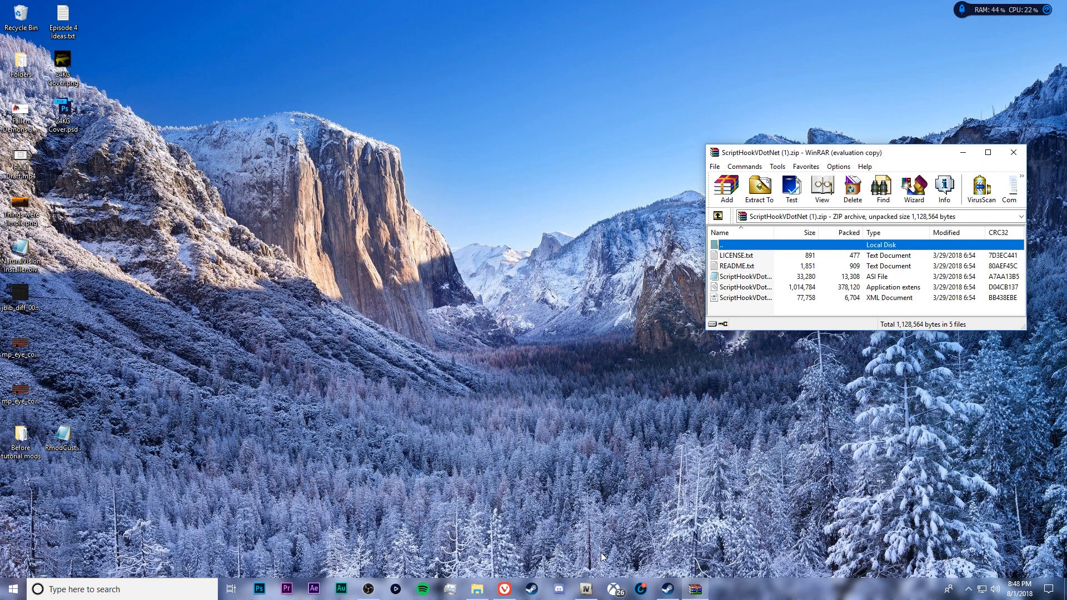
left_click(478, 589)
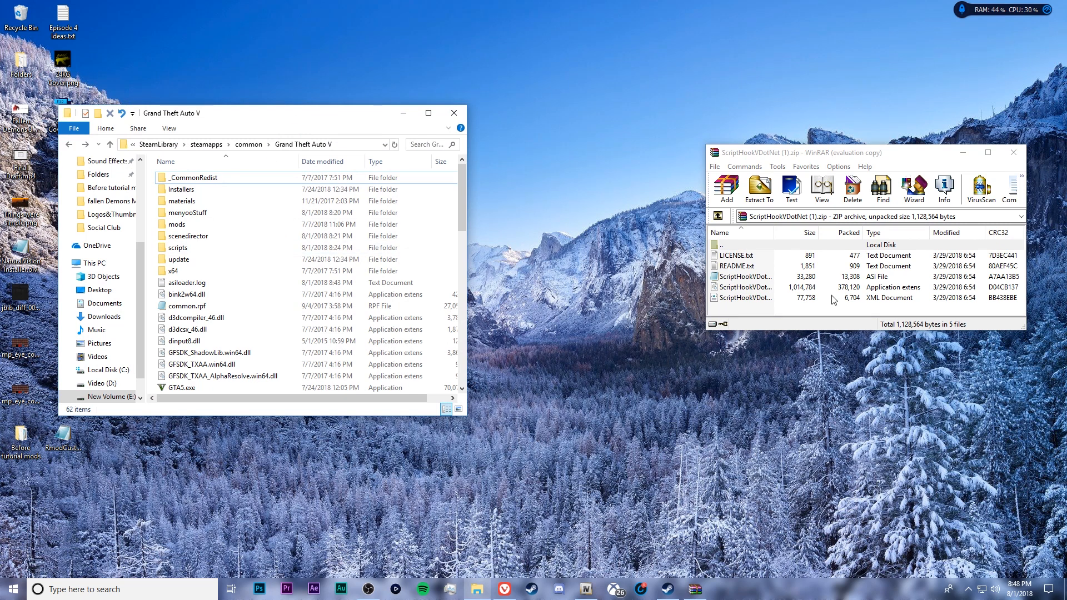
left_click(763, 299)
left_click(750, 276, "shift")
left_click_drag(750, 276, 151, 278)
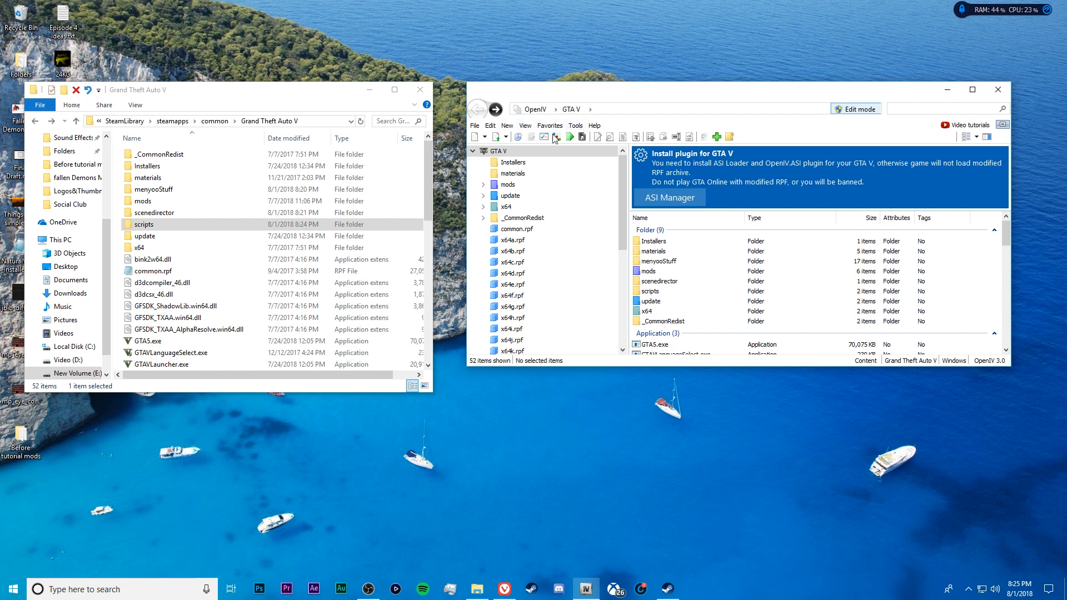
Install ASI Loader, OpenIV.ASI and openCamera for GTA V with OpenIV's ASI Manager, and close the manager
left_click(575, 127)
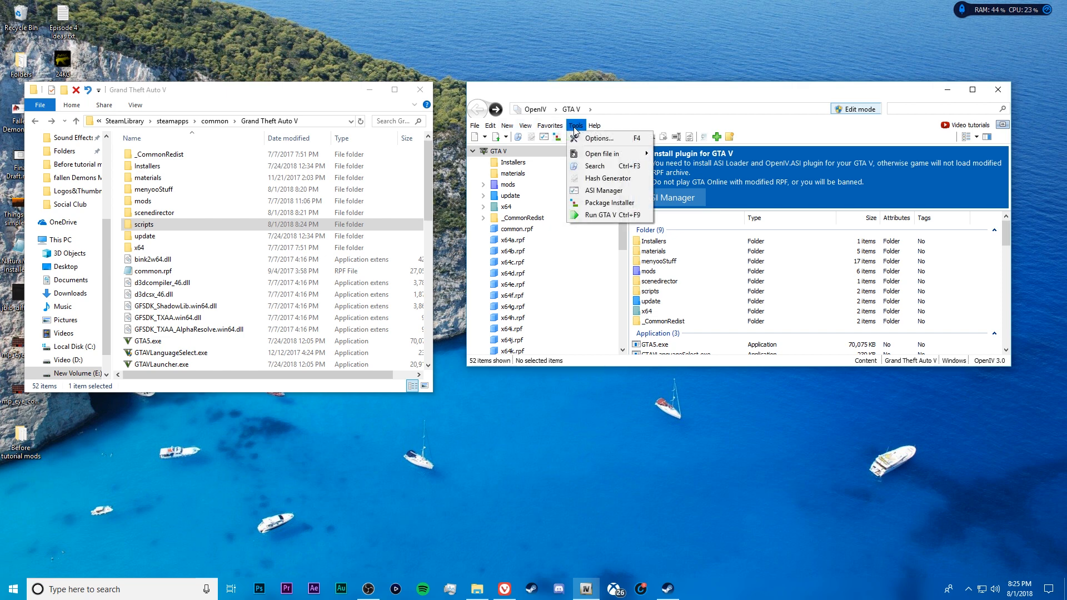
left_click(623, 190)
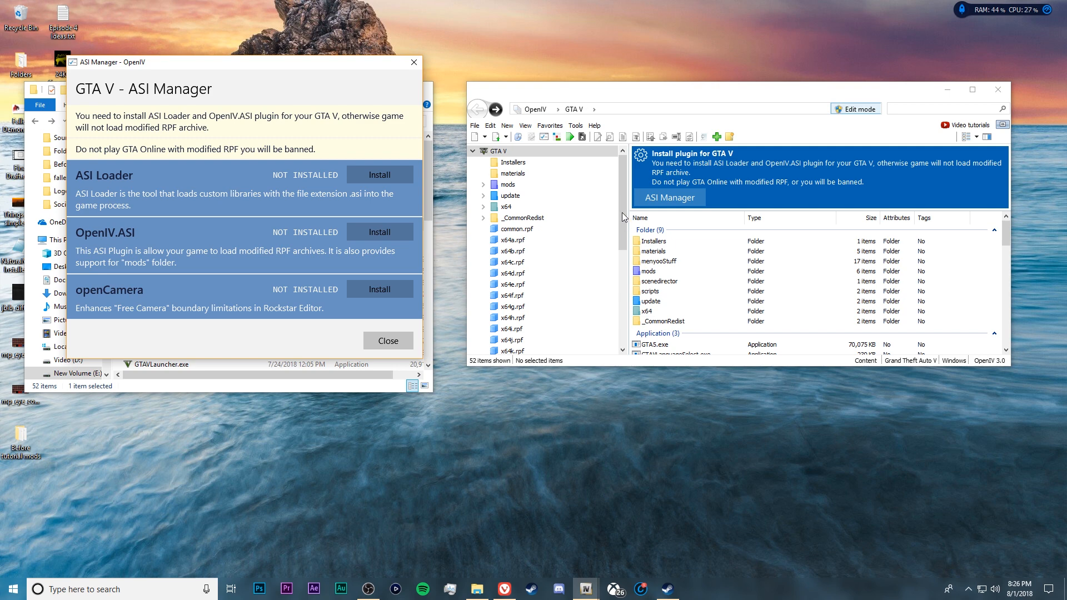
left_click(382, 174)
left_click(380, 237)
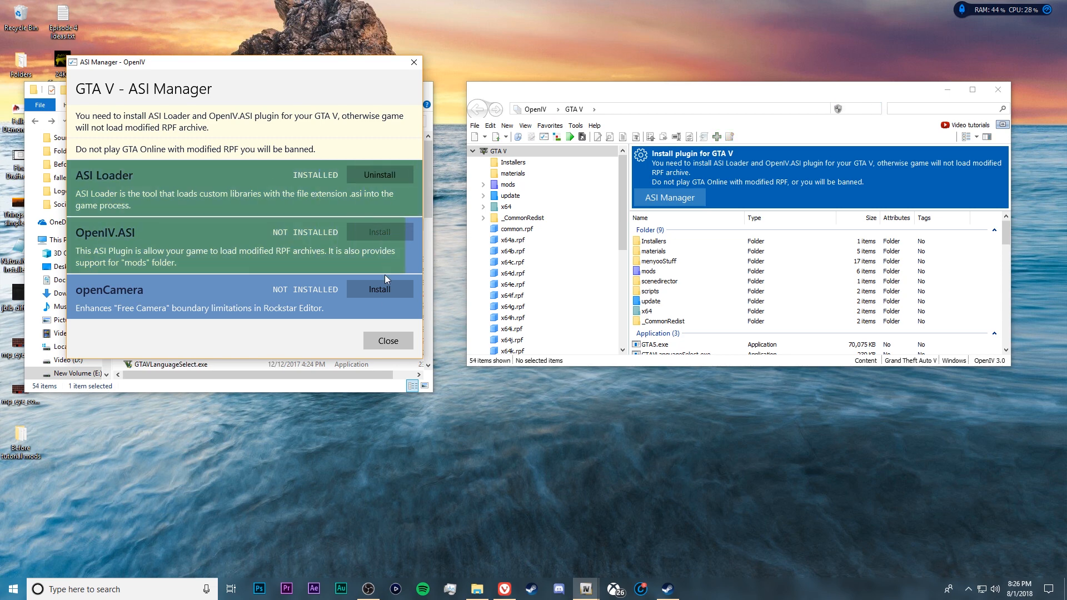
left_click(381, 292)
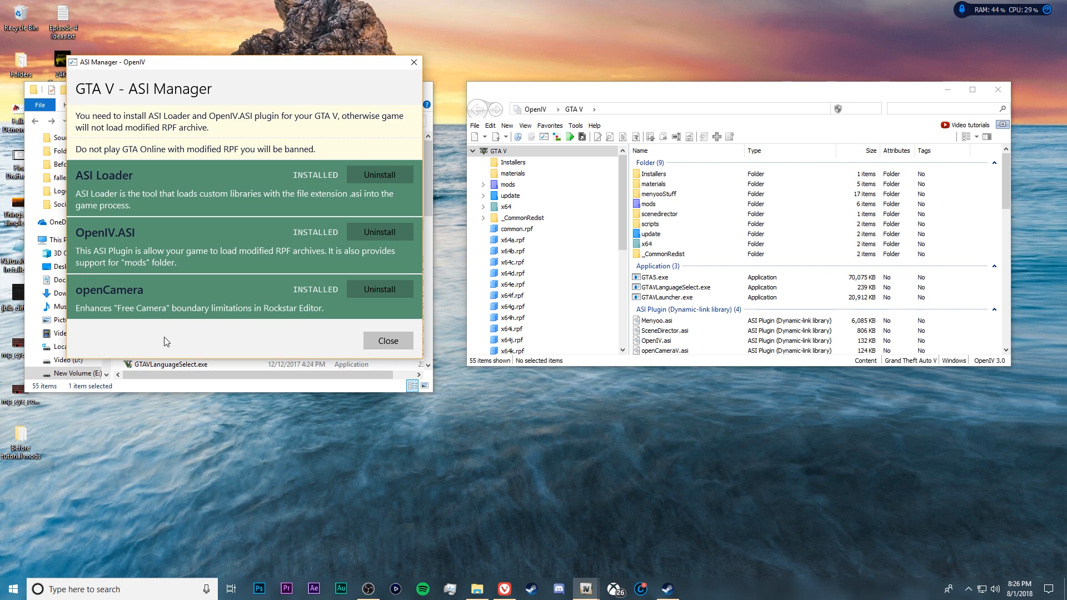
left_click(403, 342)
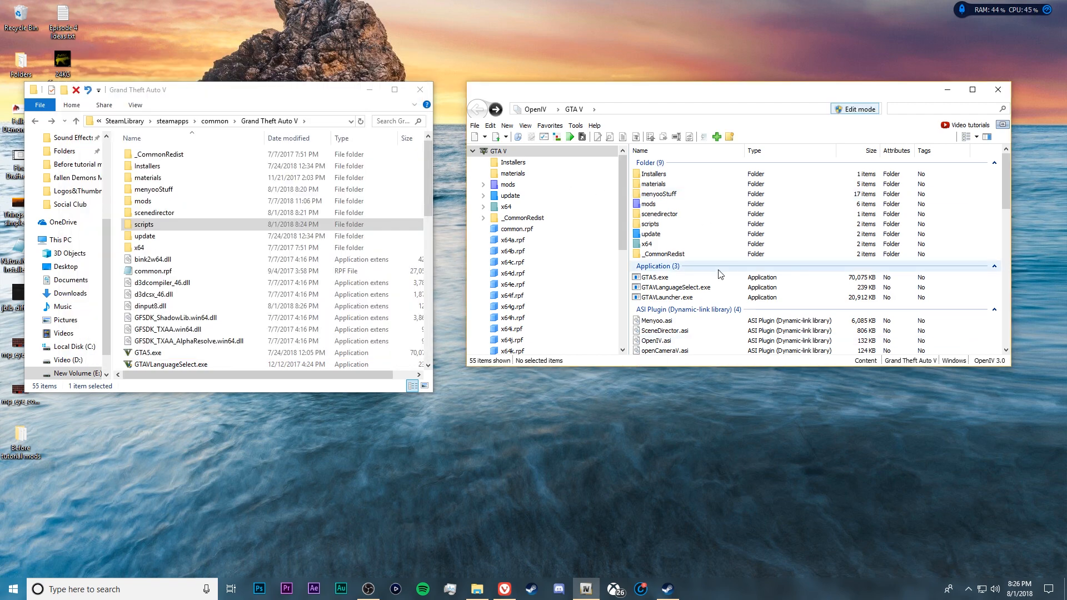
Switch to the browser, download Script Hook V v1.0.1493.0 from its AB Software Development page and open the downloaded archive
left_click(505, 592)
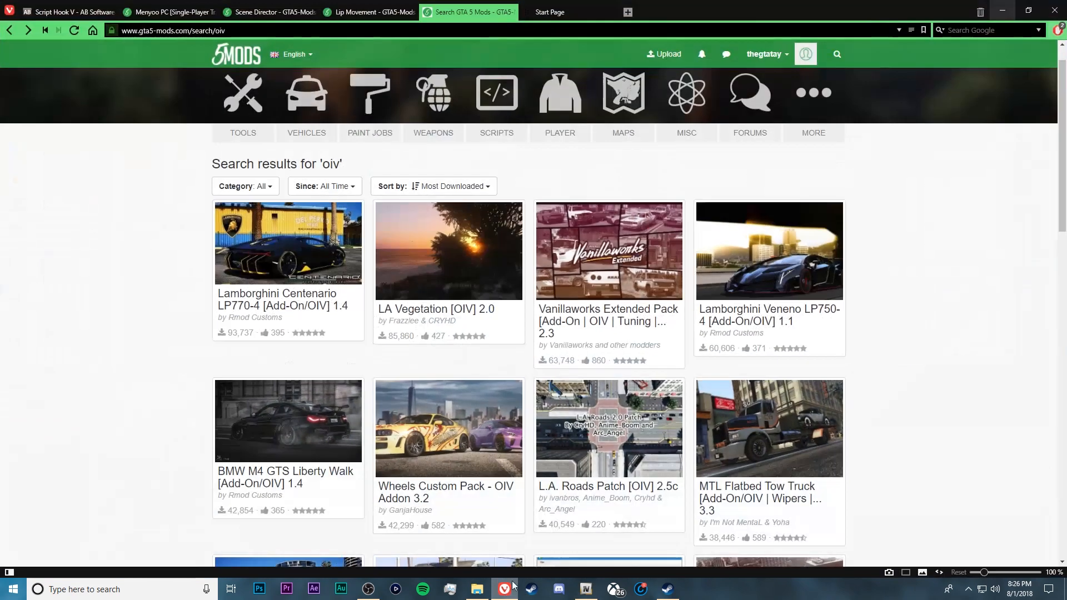
left_click(54, 13)
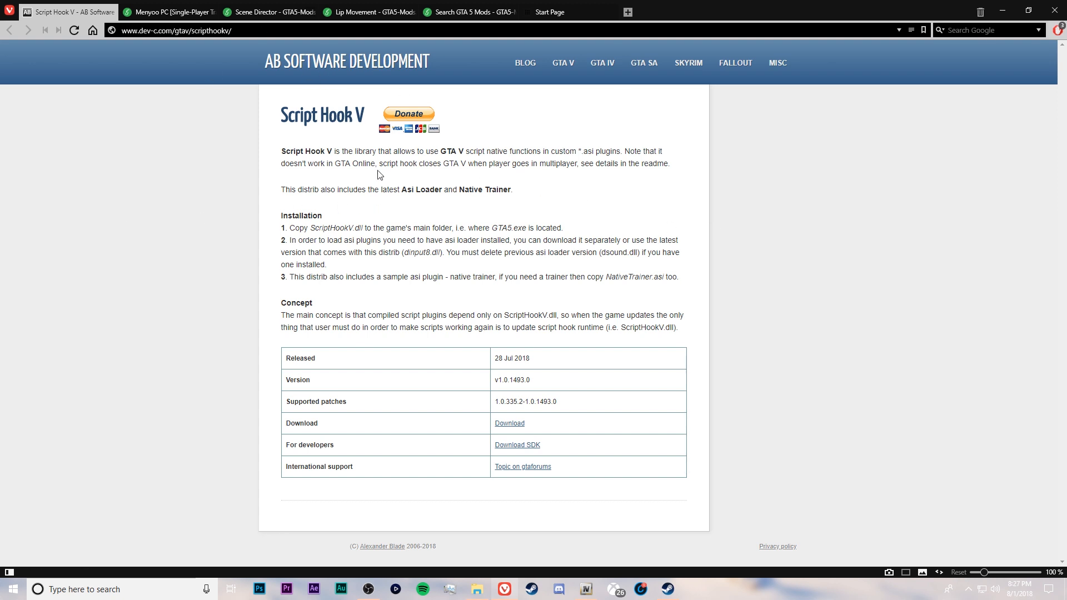
left_click(519, 425)
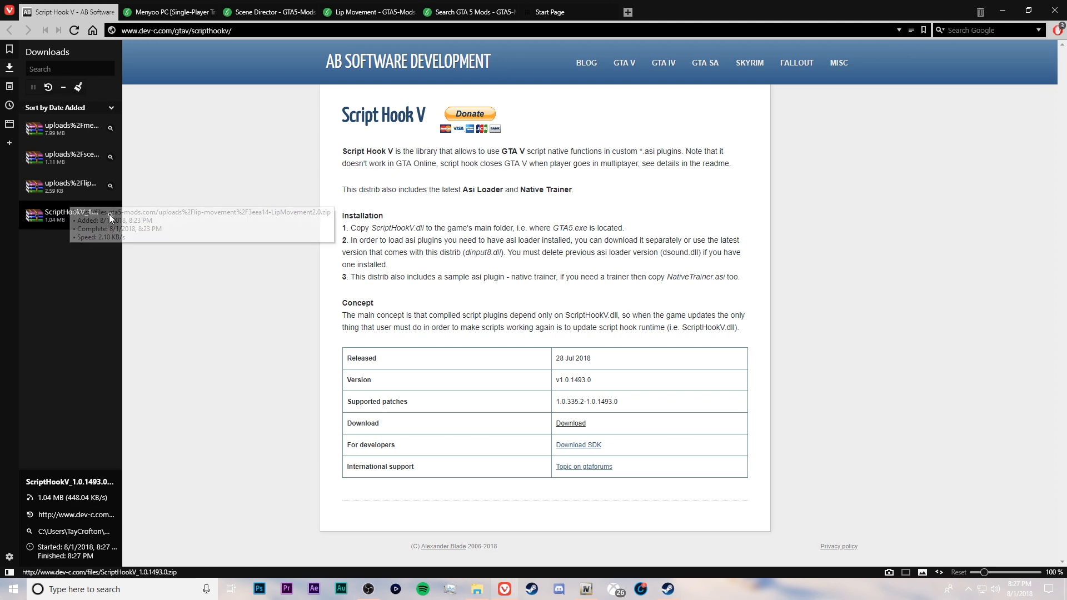
left_click(111, 215)
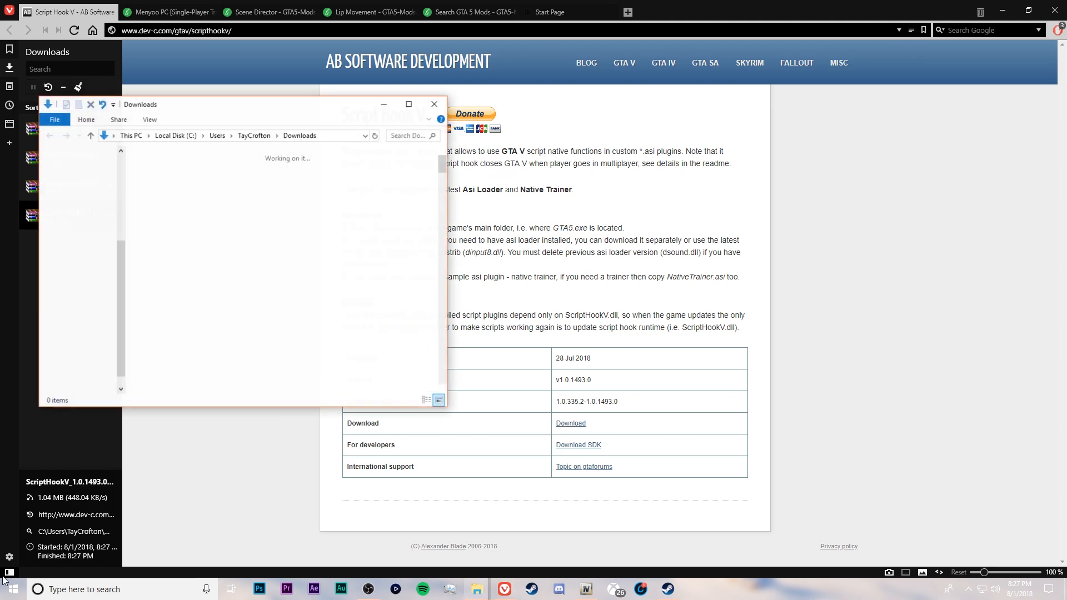
left_click(8, 575)
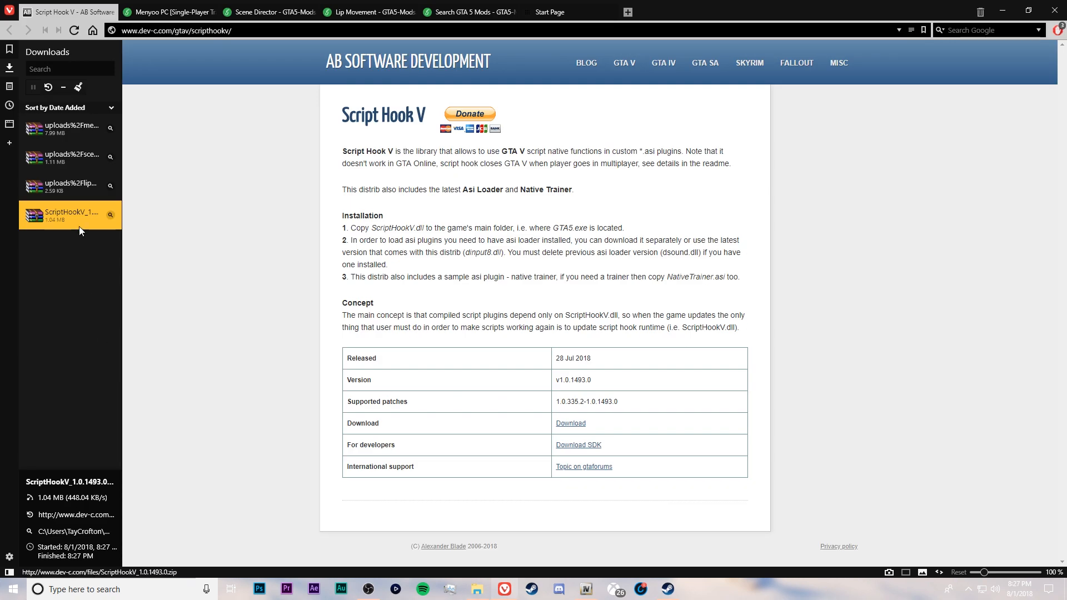
left_click(79, 221)
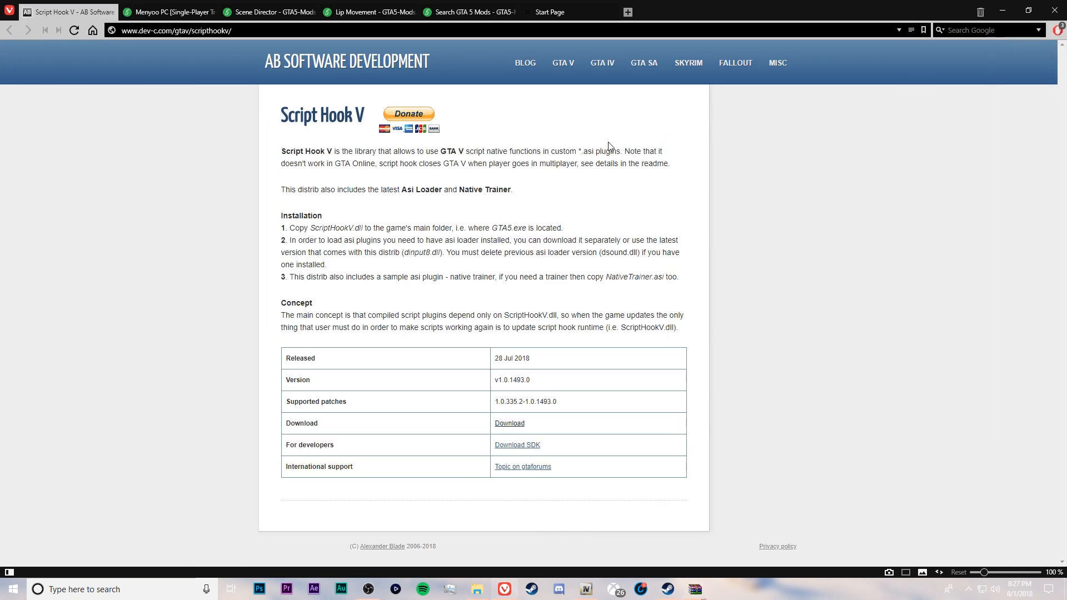
Minimize the browser, dismiss the WinRAR licence reminder and reposition the ScriptHookV archive window between the game folder and OpenIV
left_click(1007, 8)
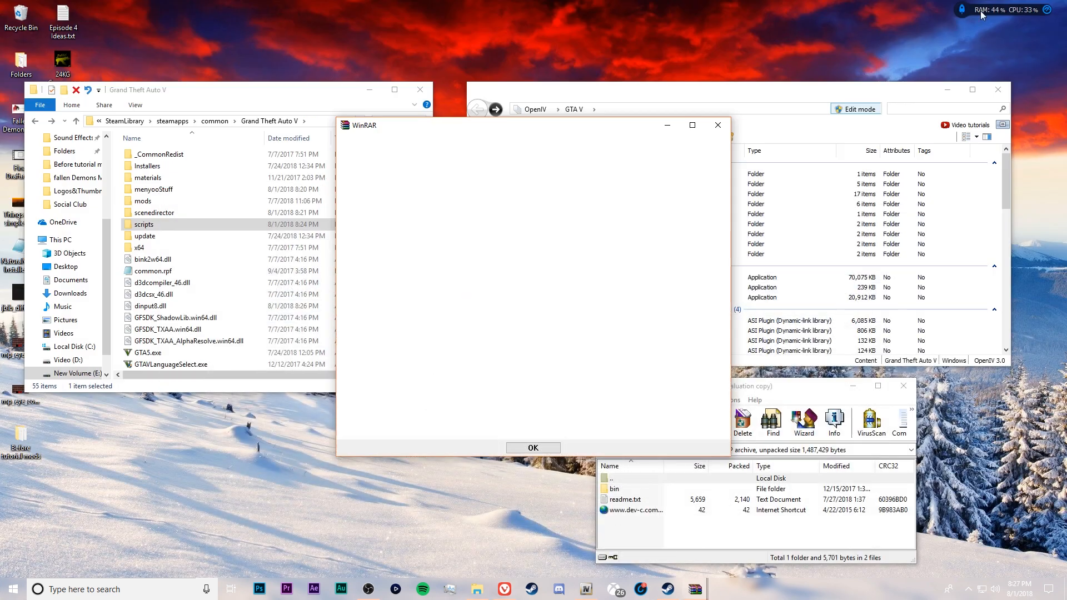
left_click(716, 126)
left_click_drag(745, 389, 573, 337)
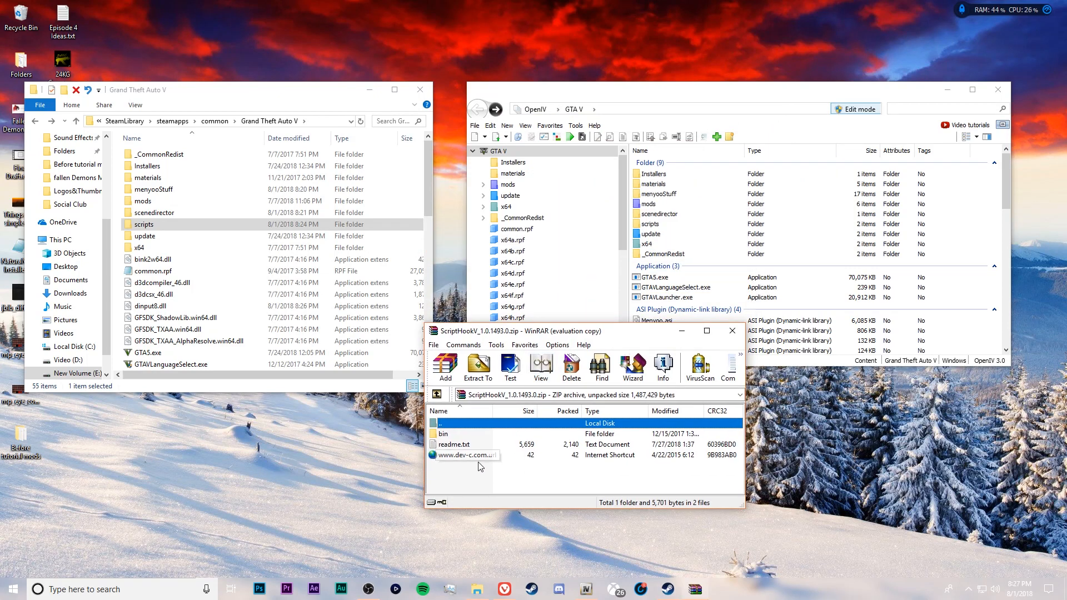
Copy ScriptHookV.dll and dinput8.dll from the archive's bin folder into the Grand Theft Auto V folder, replacing the existing dinput8.dll
double_click(444, 434)
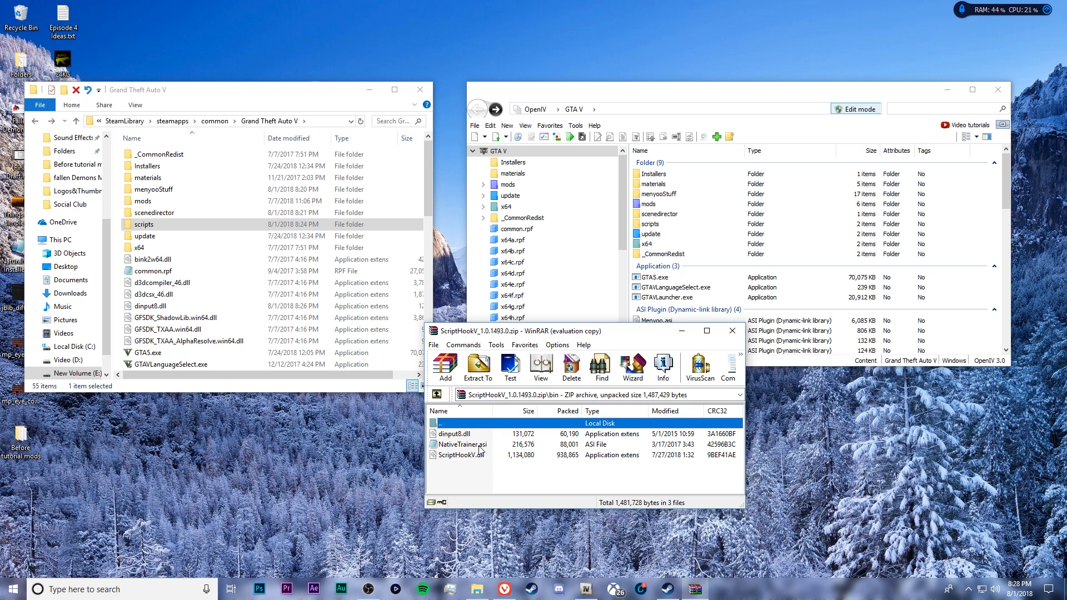
left_click(464, 434)
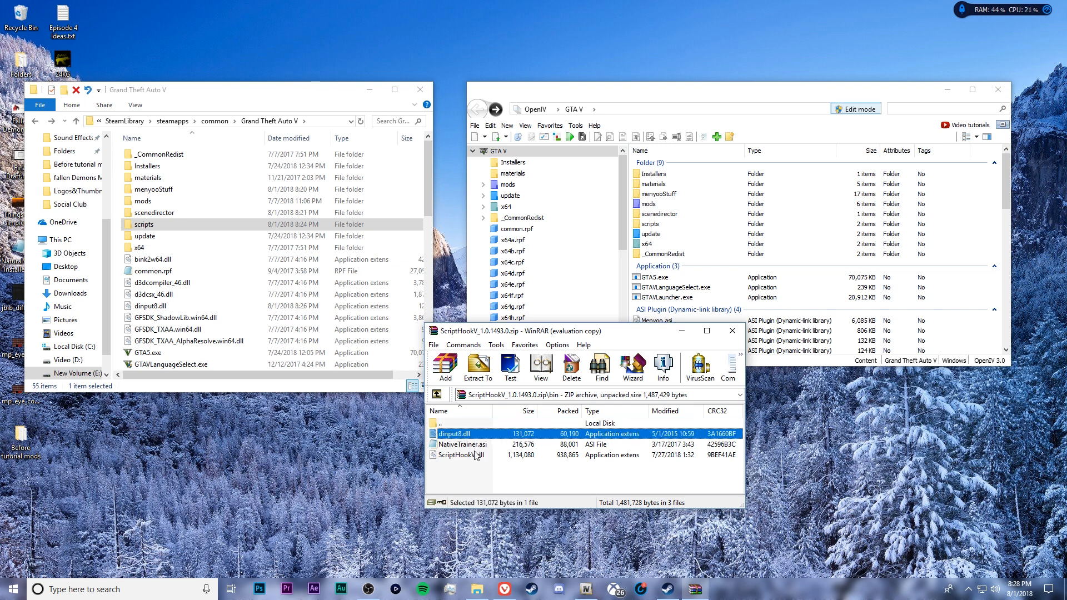
left_click(476, 455)
left_click(474, 435)
left_click(478, 456)
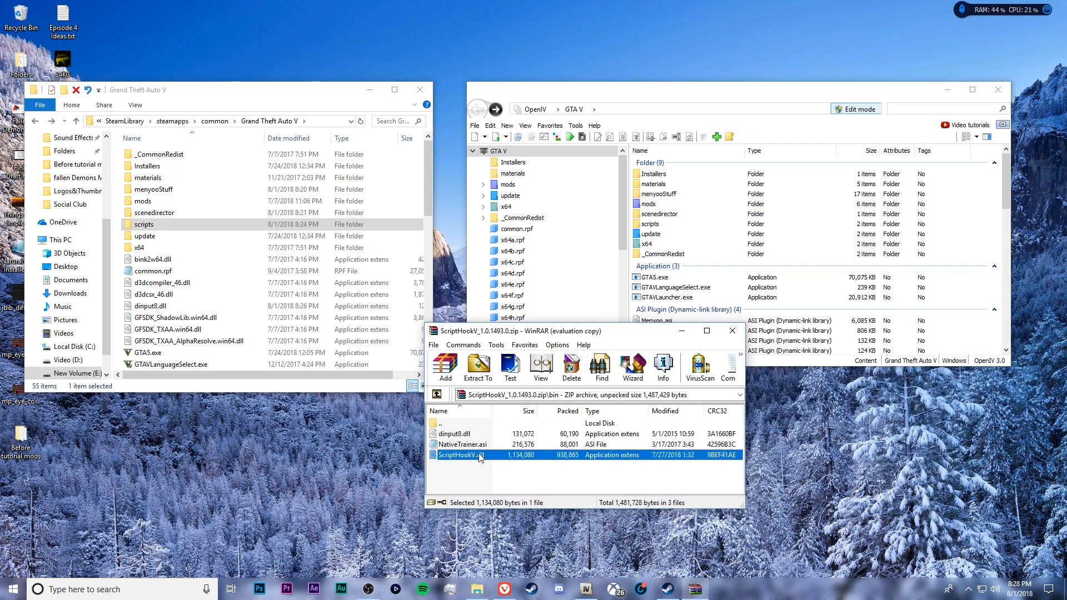
left_click_drag(457, 456, 121, 262)
left_click_drag(471, 432, 121, 298)
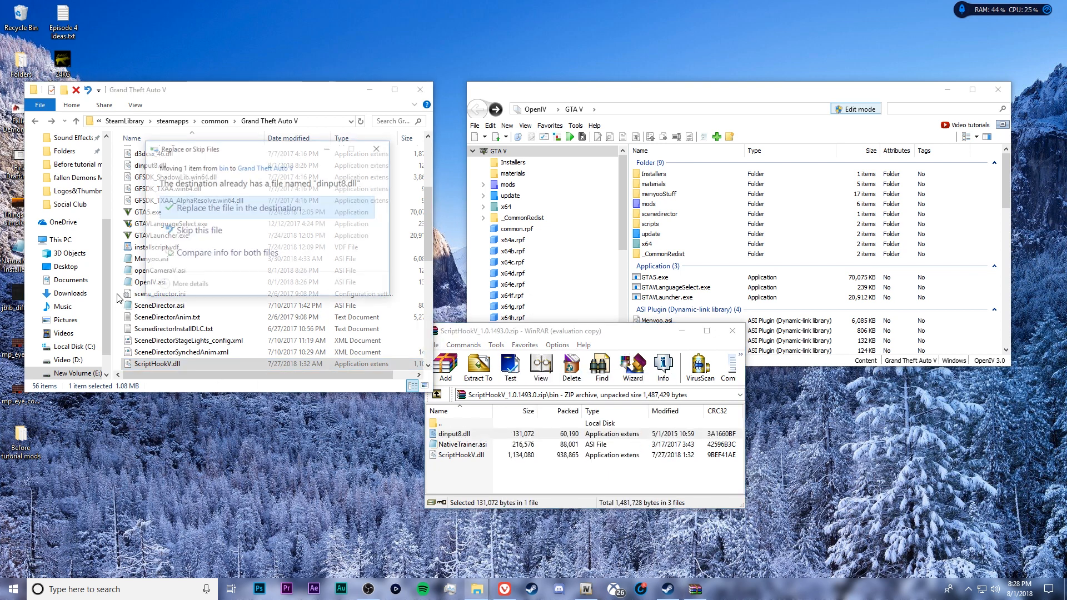
left_click(265, 205)
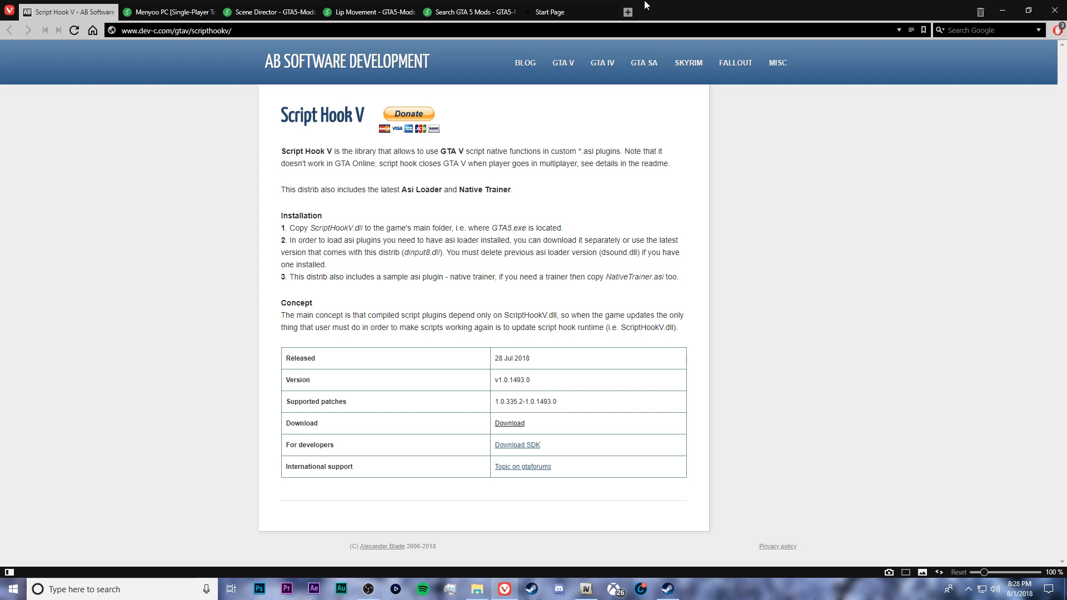
Return to the Menyoo PC mod page in the browser and highlight the mod's name in the page title
left_click(140, 8)
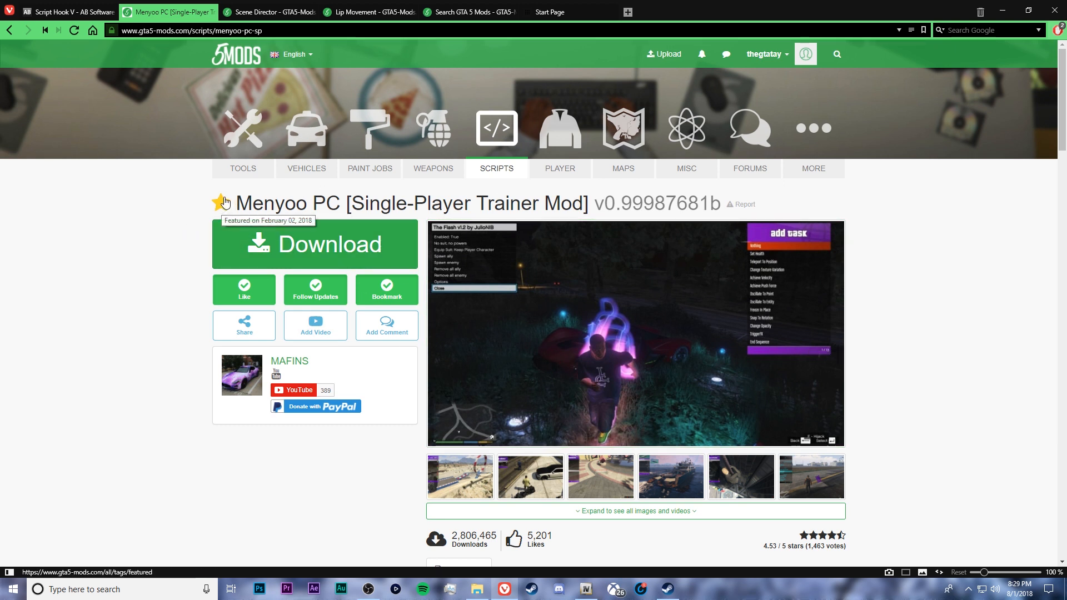
left_click_drag(236, 204, 343, 208)
left_click_drag(237, 205, 338, 207)
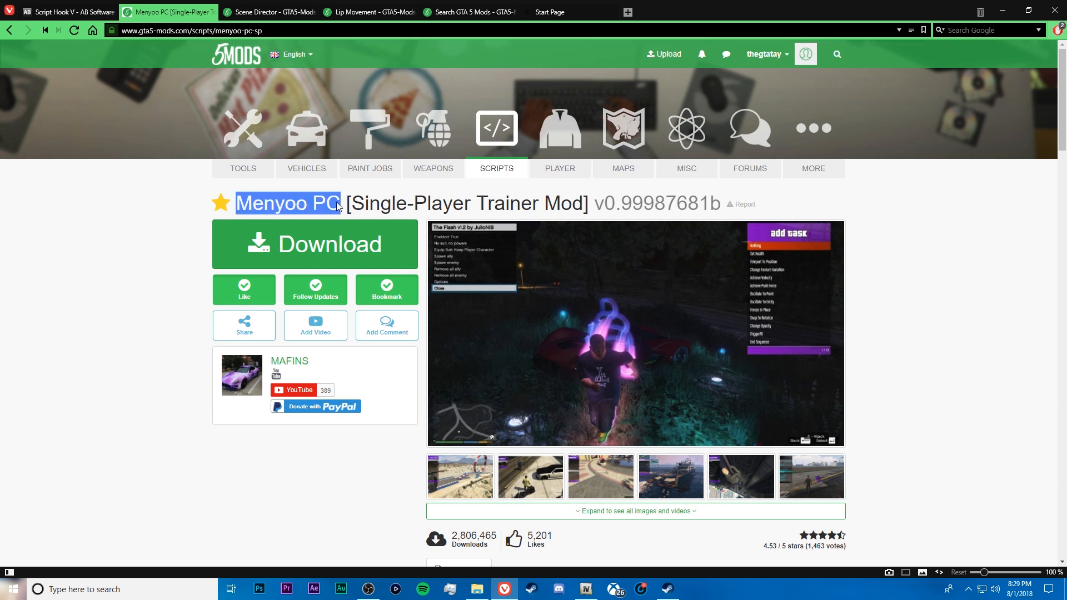
Bring up the GTA 5 Mods search page in the browser, then switch to OpenIV and open its mods folder
left_click(240, 207)
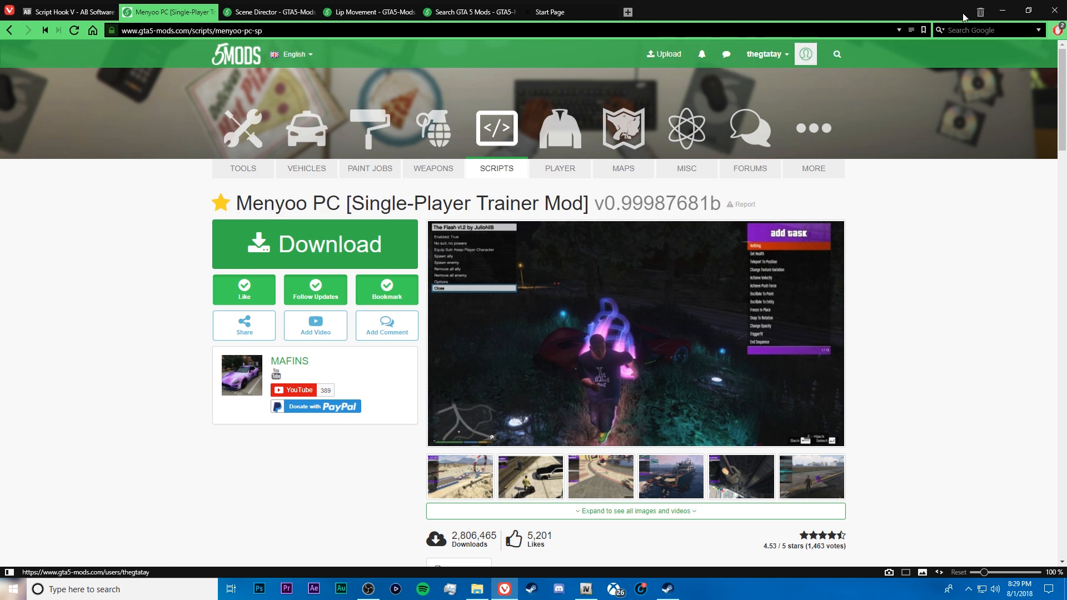
left_click(1003, 12)
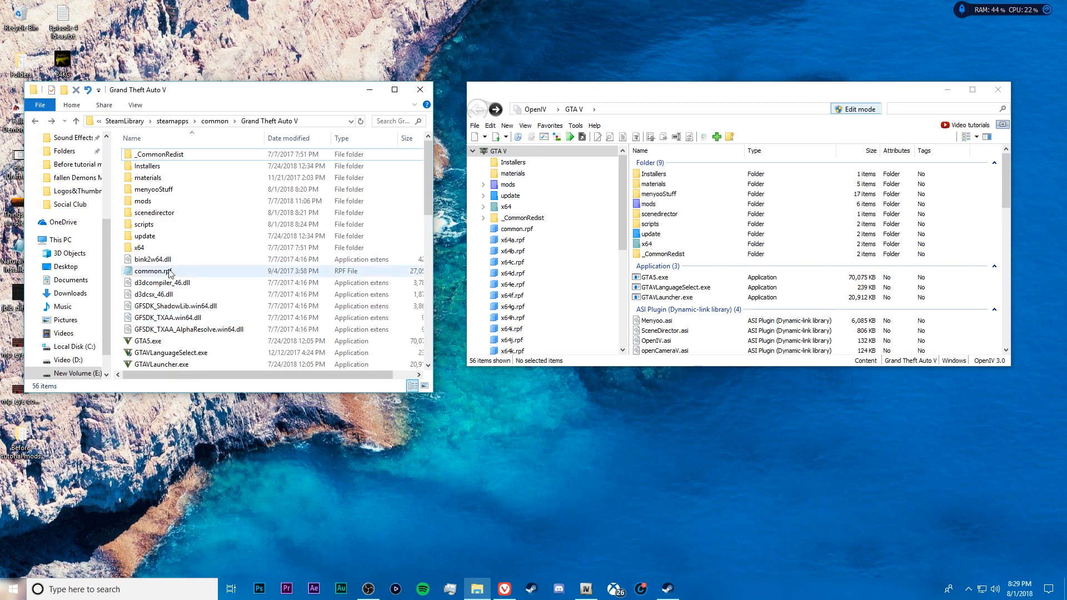
left_click(504, 589)
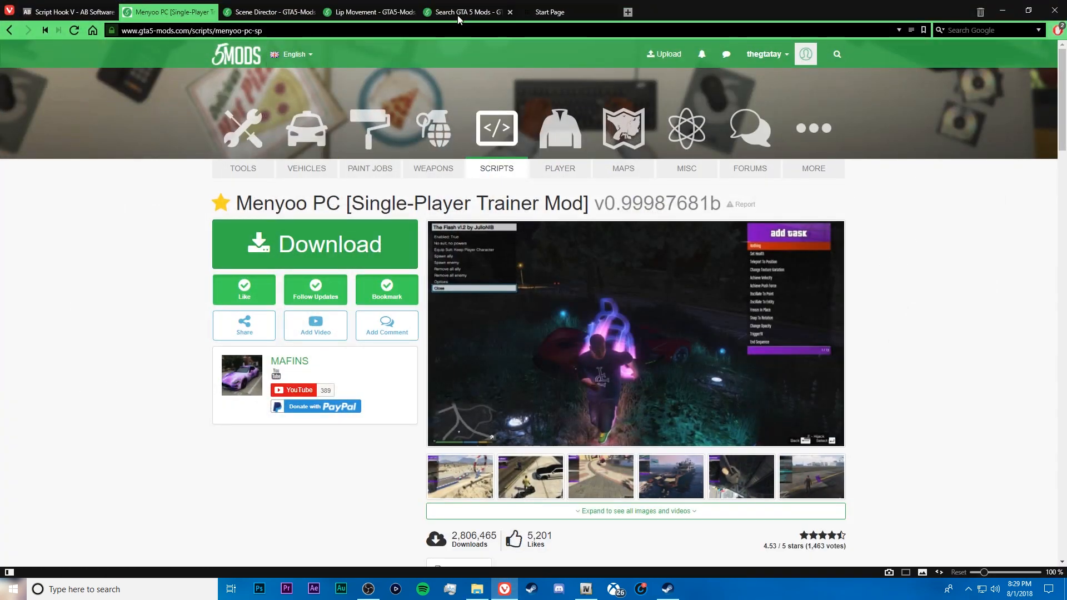
left_click(490, 12)
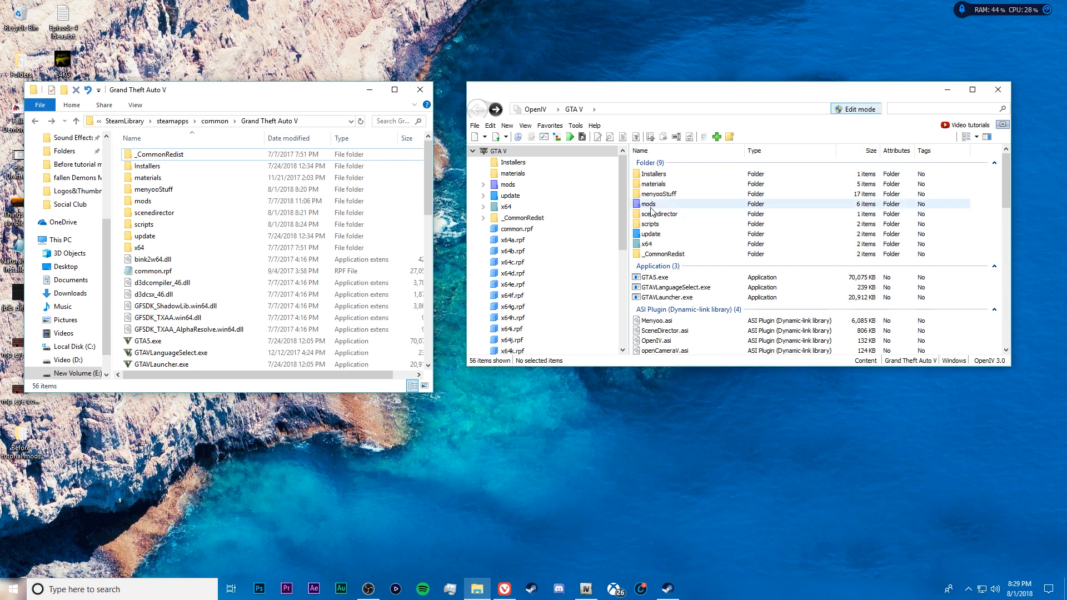
double_click(651, 208)
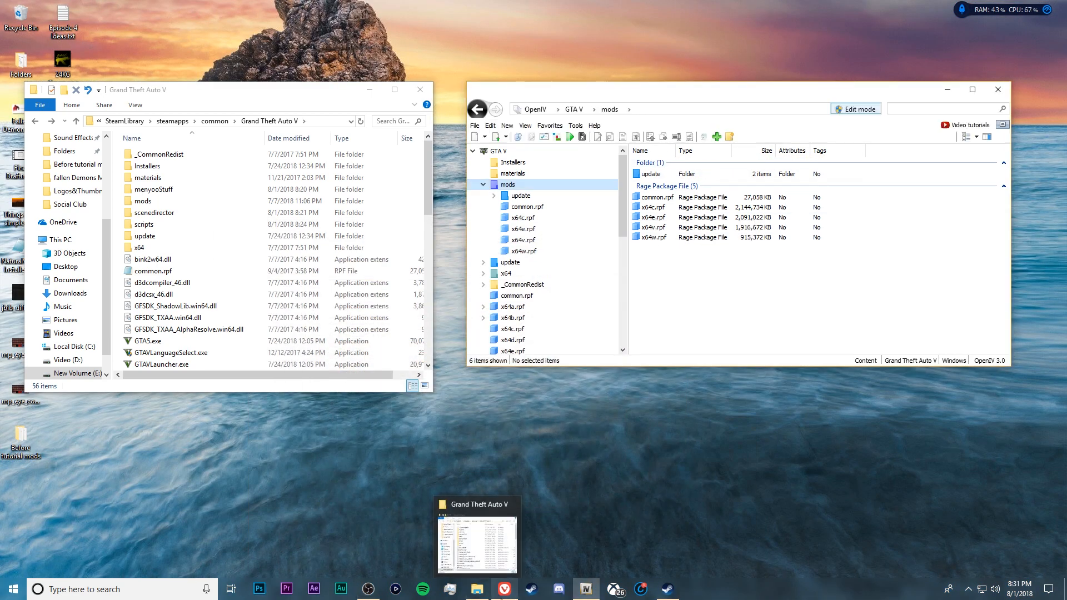
Switch to the browser and download BMW M4 GTS Liberty Walk [Add-On/OIV] 1.4 from the "oiv" search results
left_click(505, 589)
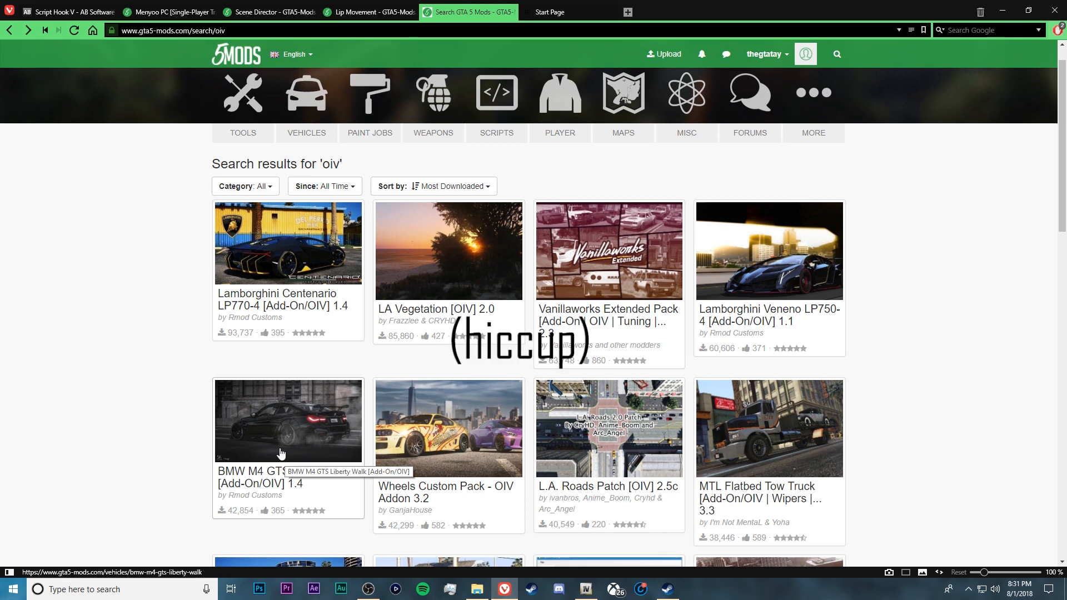
left_click(269, 259)
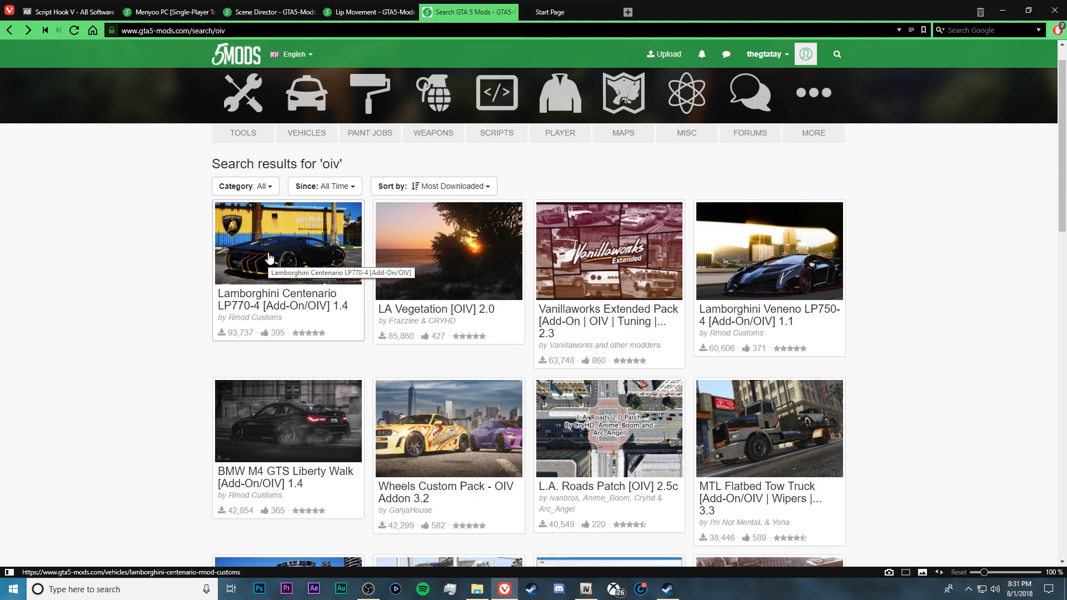
left_click(318, 432)
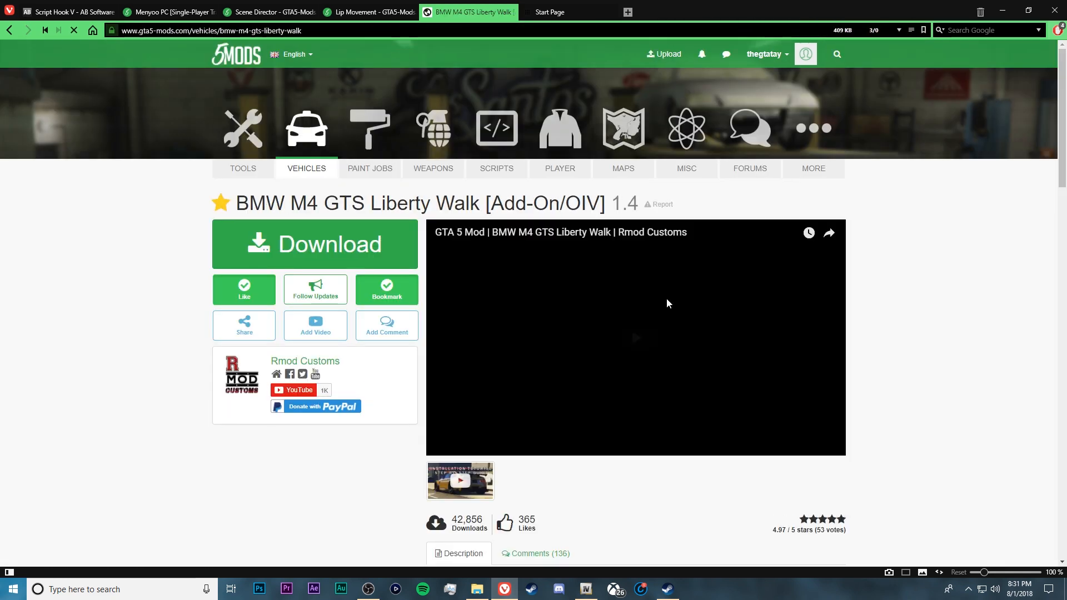
mouse_move(1063, 158)
left_mouse_down()
mouse_move(1064, 226)
mouse_move(1064, 158)
left_mouse_up()
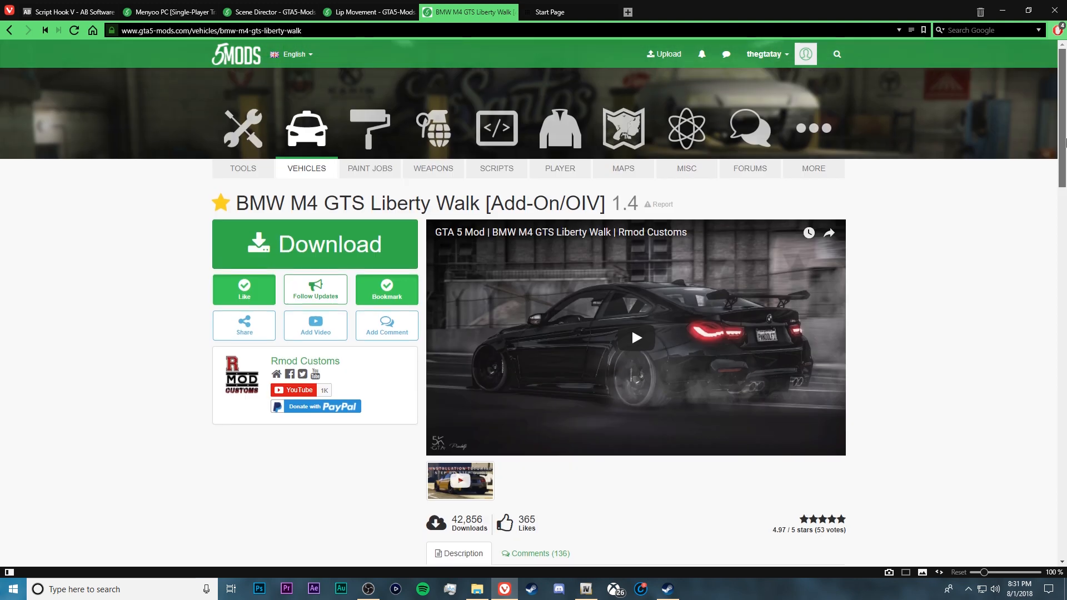
left_click(343, 246)
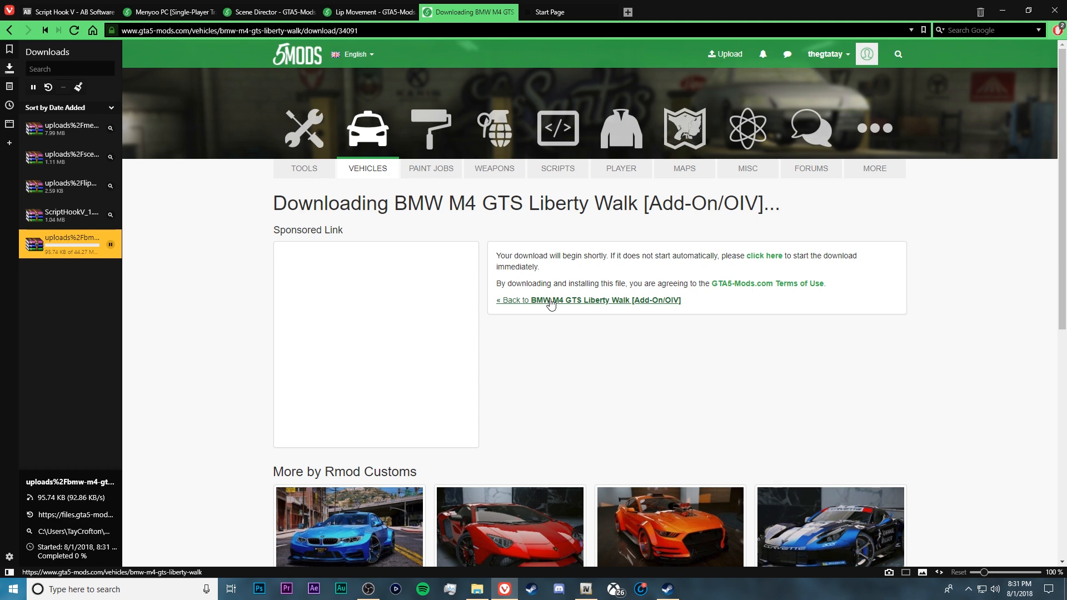
left_click(551, 301)
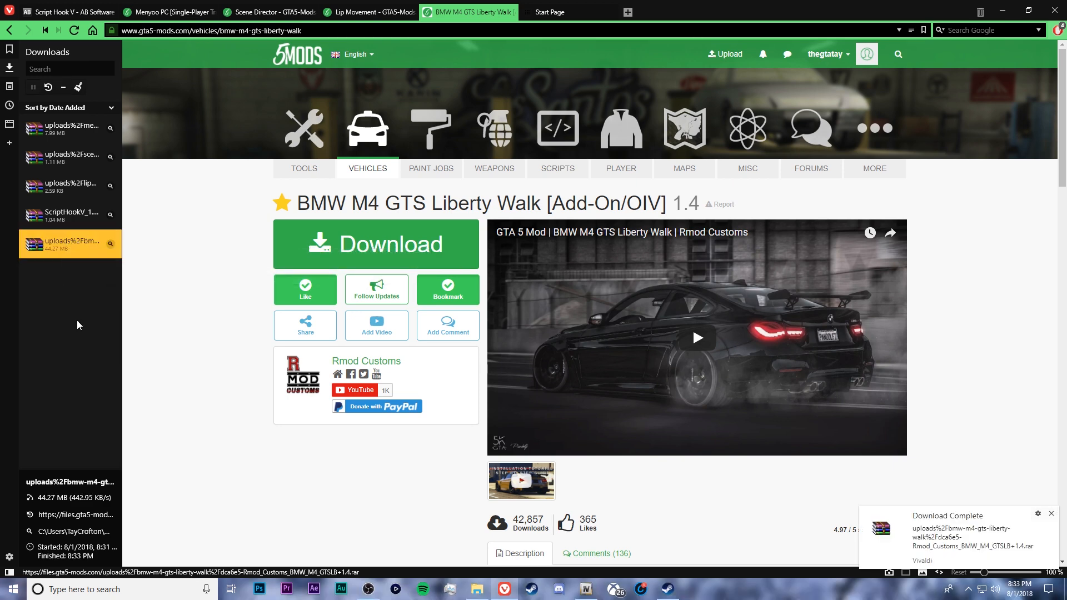
Open the downloaded BMW archive, hide the browser's downloads list, minimize the browser and reposition the archive window over the game folder
left_click(9, 572)
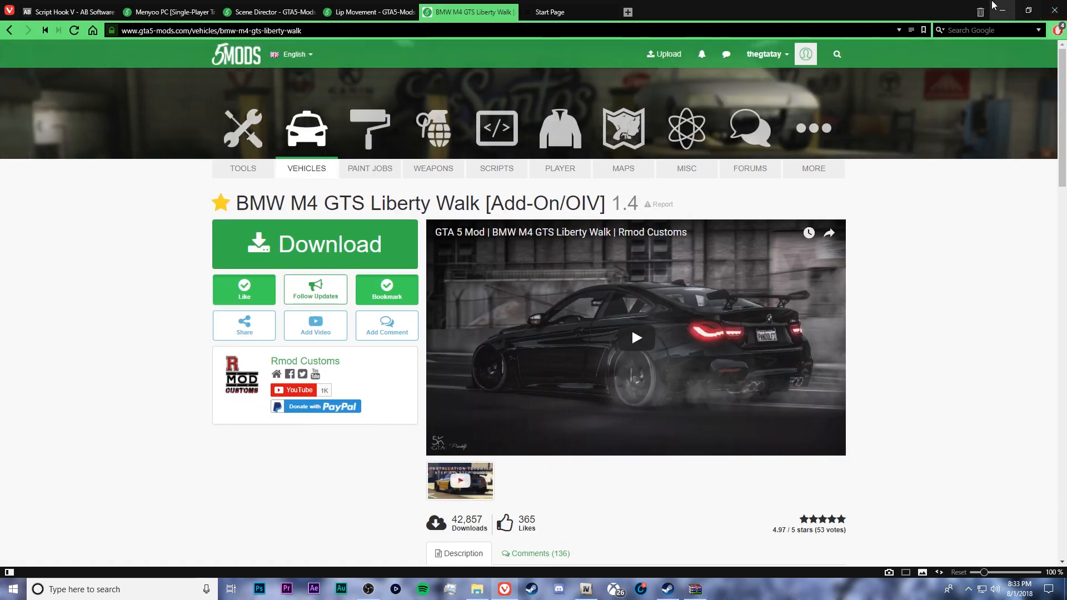
left_click(1002, 10)
left_click(645, 424)
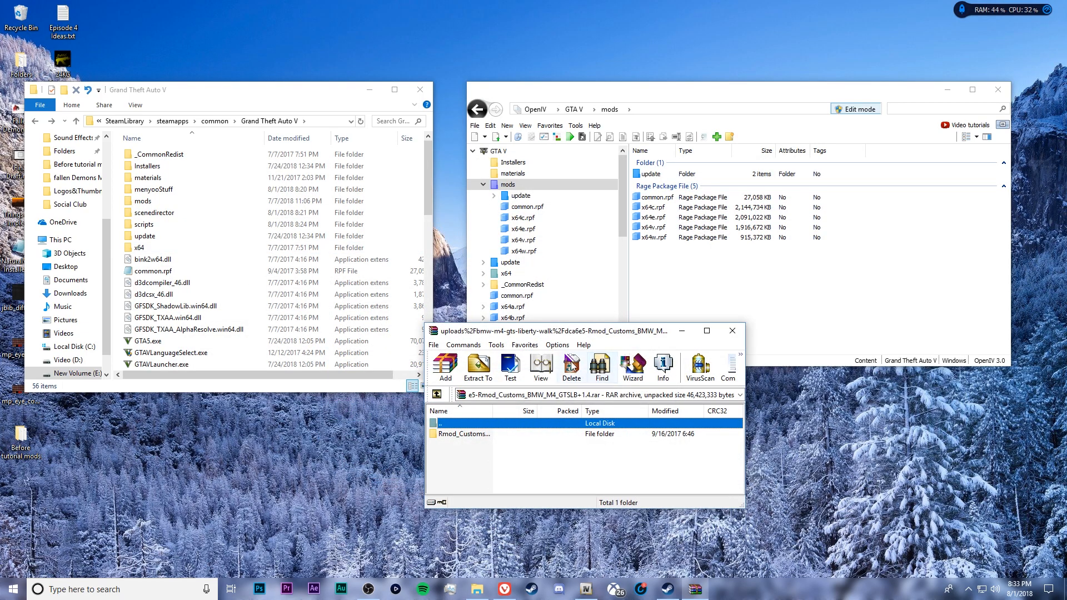
left_click_drag(584, 334, 226, 375)
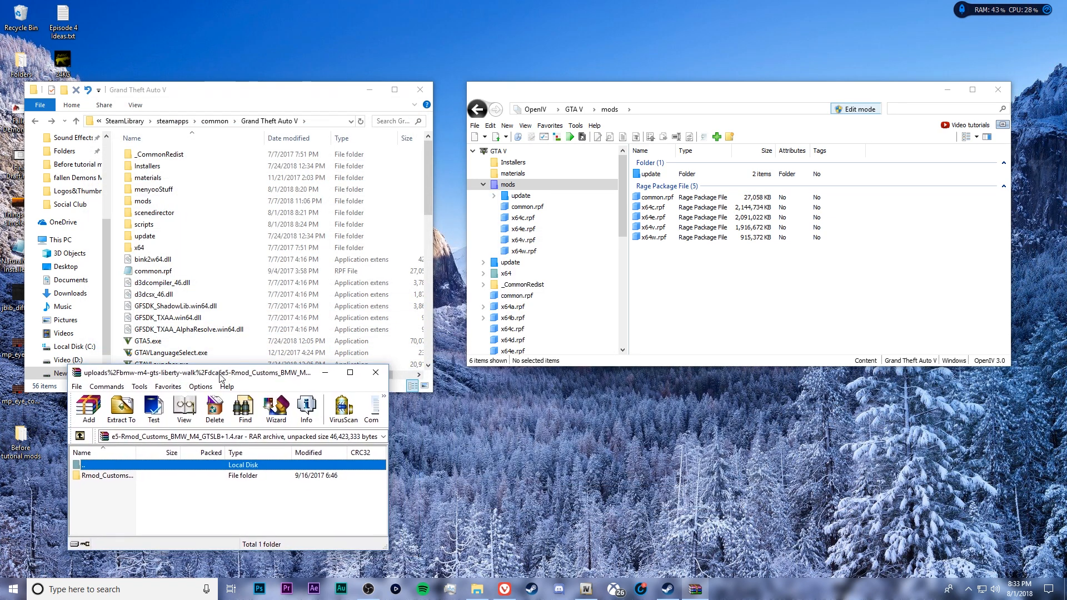
Extract RmodCustoms_BMWM4GTSLB.oiv from the archive's Rmod_Customs_BMW_M4_GTSLB 1.4 folder to the desktop and close the archive
double_click(113, 480)
left_click_drag(163, 375, 142, 120)
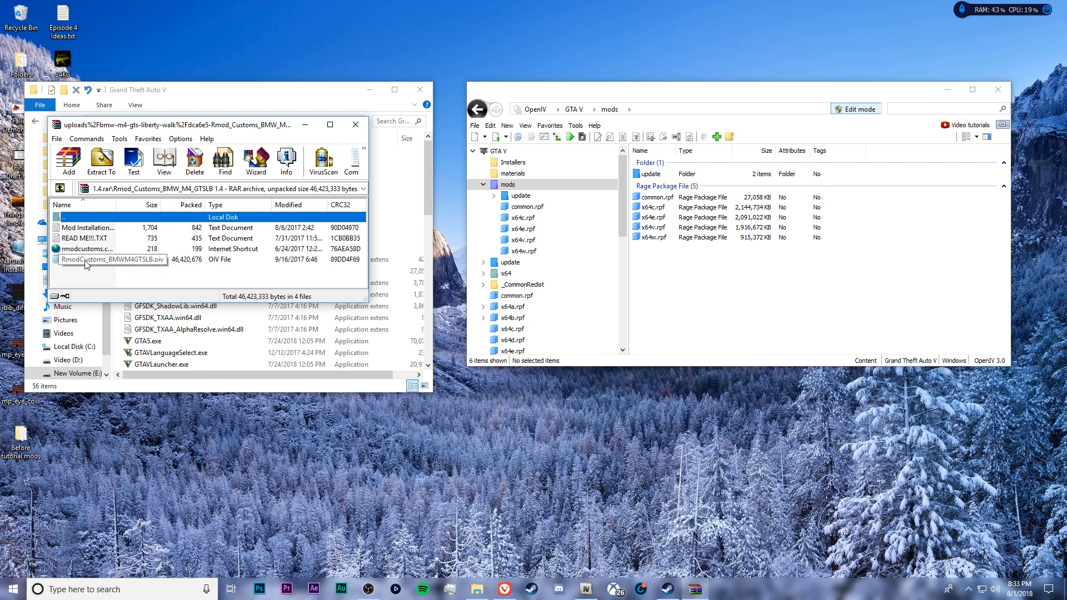
left_click_drag(183, 124, 423, 58)
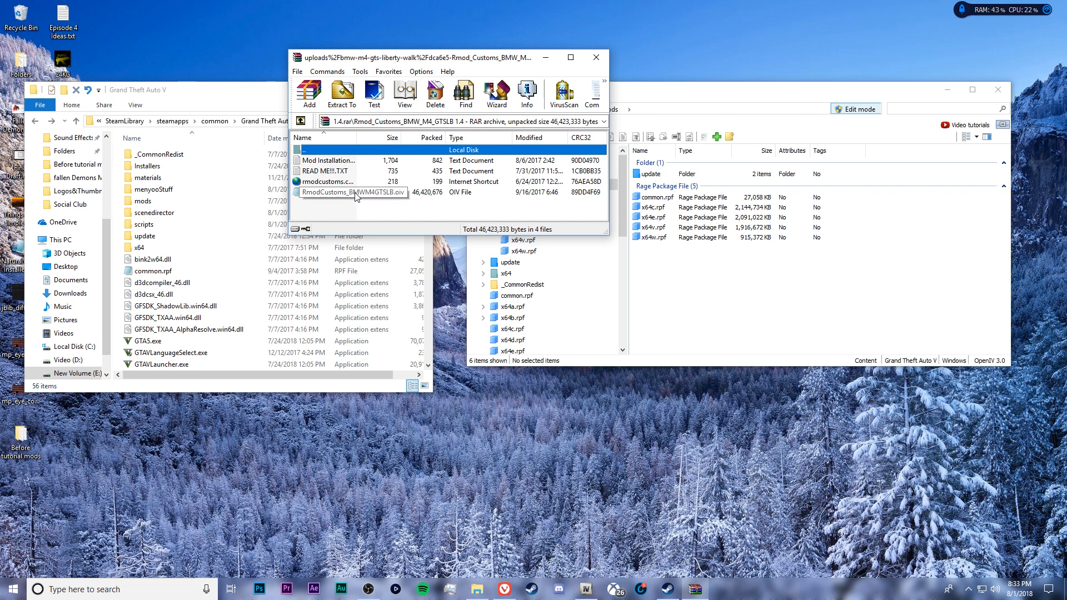
left_click_drag(355, 196, 64, 445)
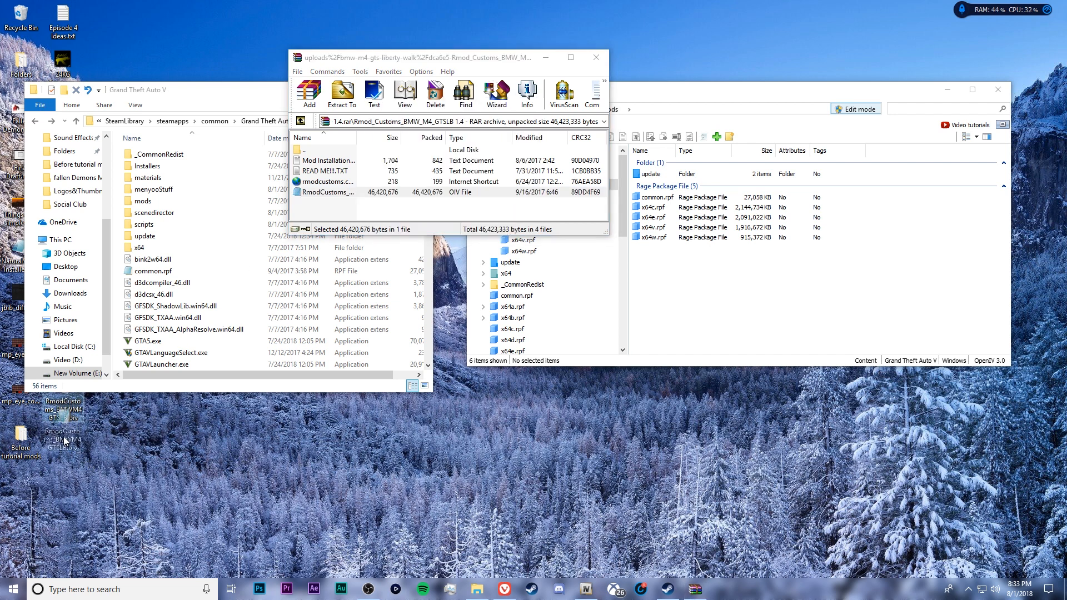
left_click(597, 58)
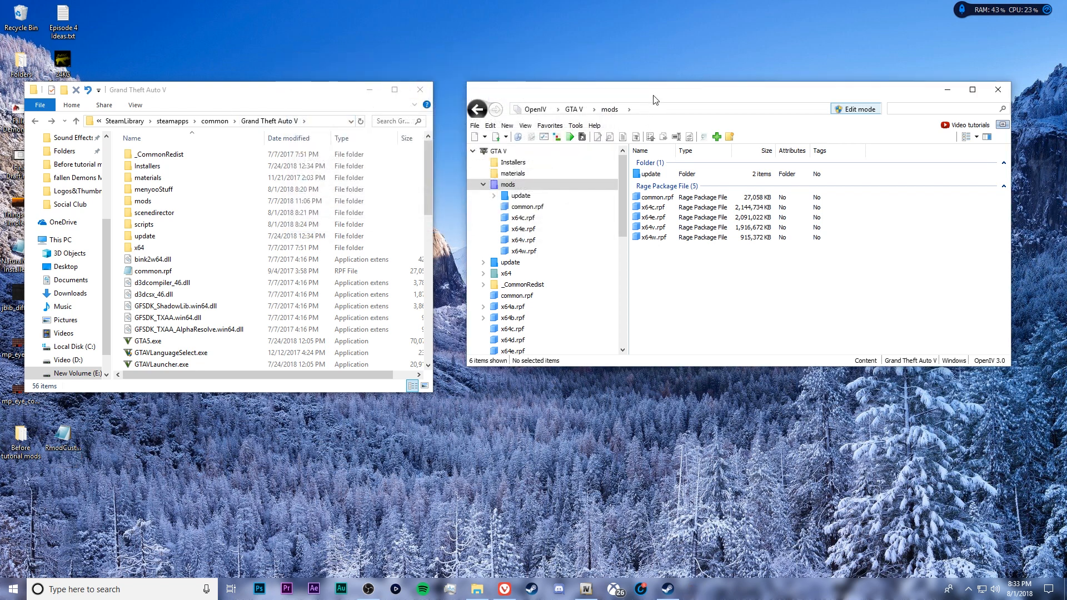
Maximize OpenIV and load RmodCustoms_BMWM4GTSLB.oiv from the desktop into the Package Installer
left_click(973, 89)
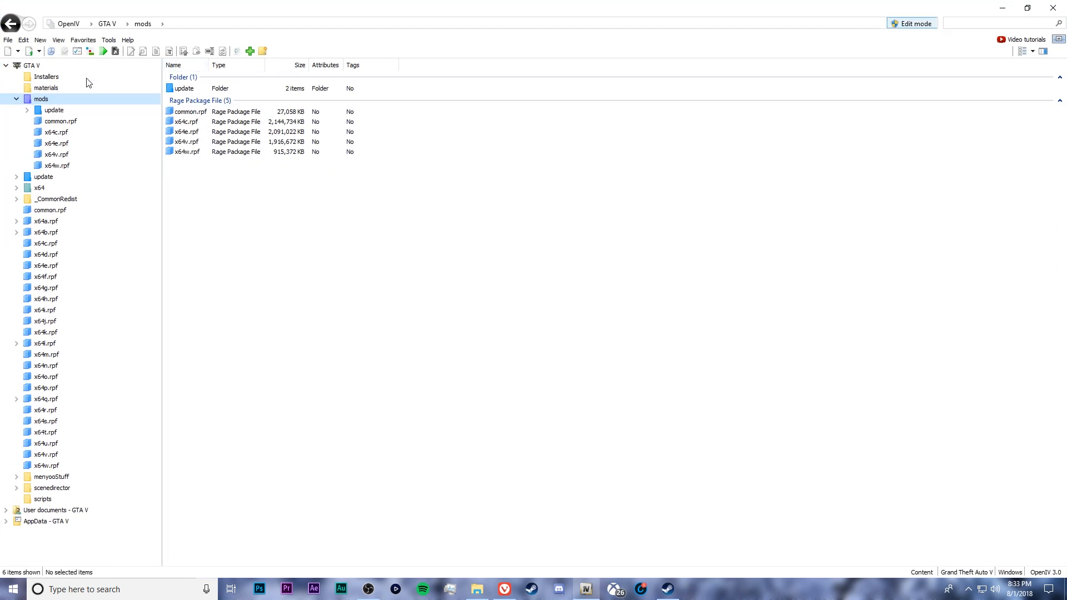
left_click(107, 41)
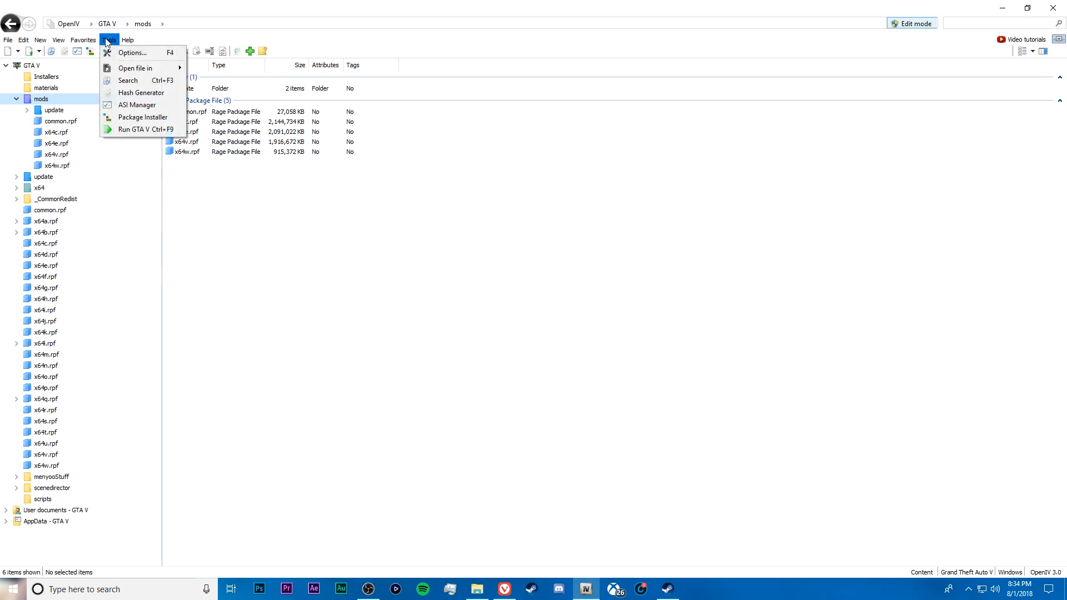
left_click(155, 118)
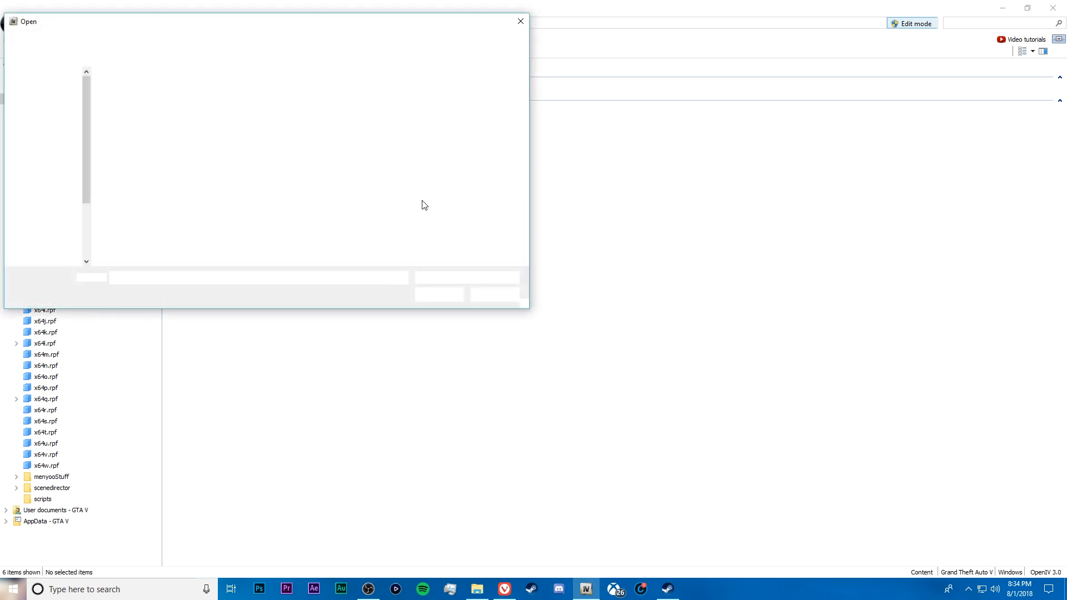
scroll(88, 186, "up", 6)
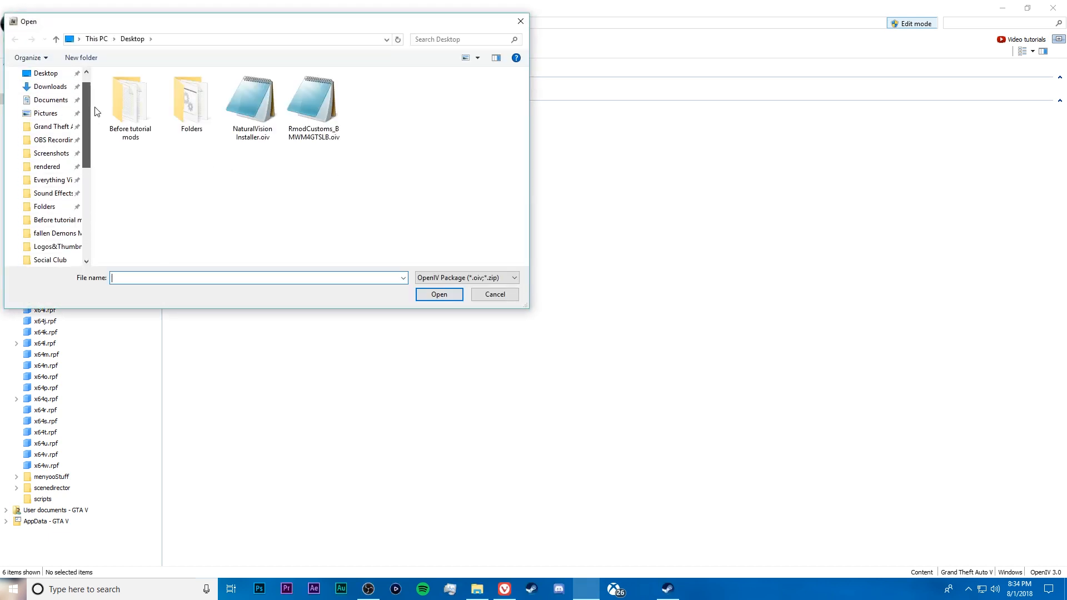
left_click(27, 94)
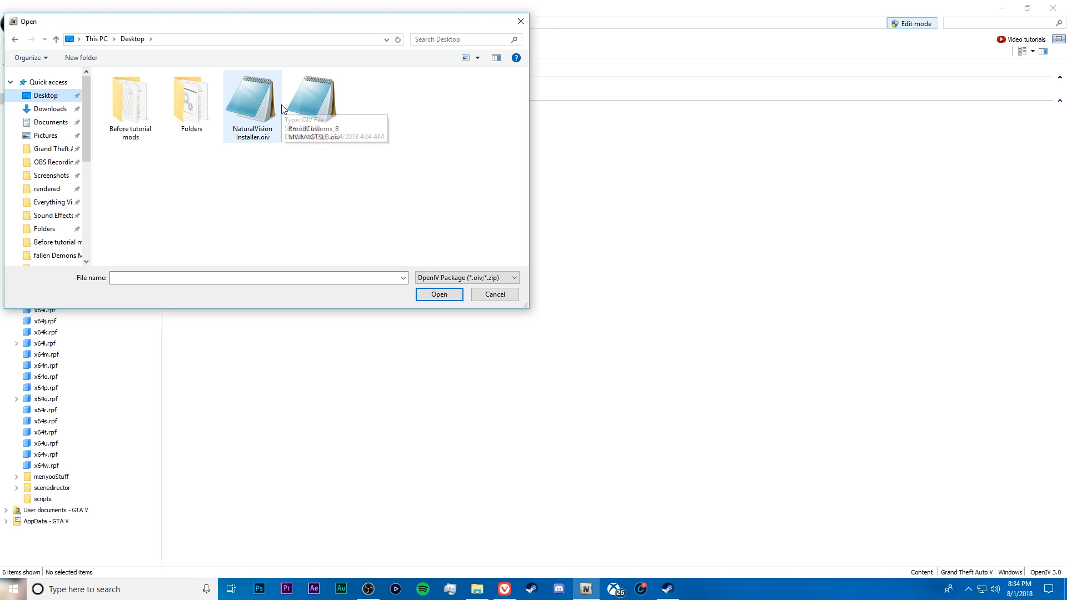
left_click(314, 121)
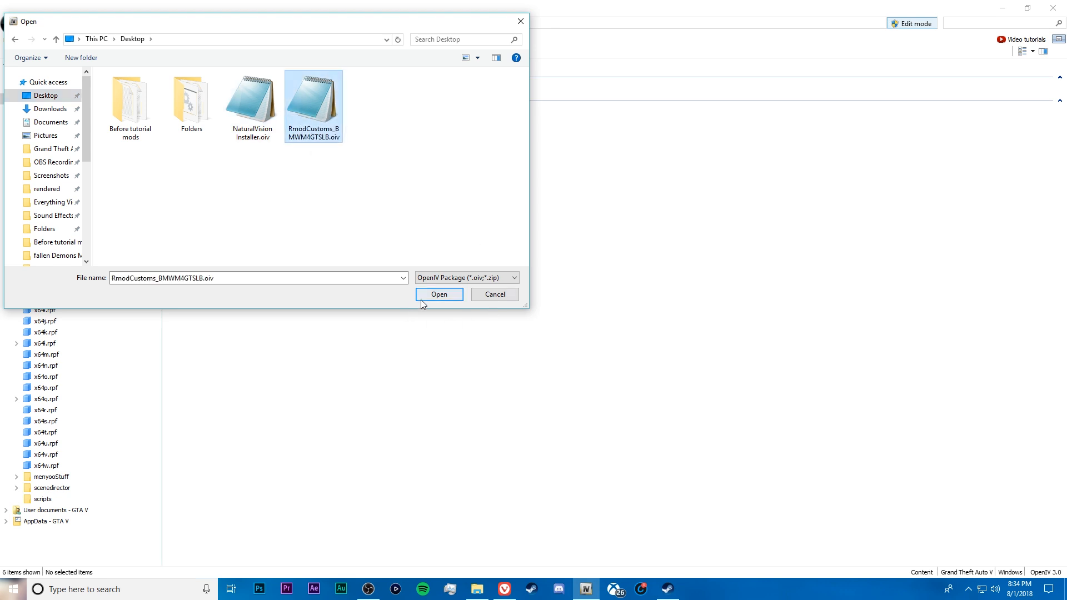
left_click(458, 299)
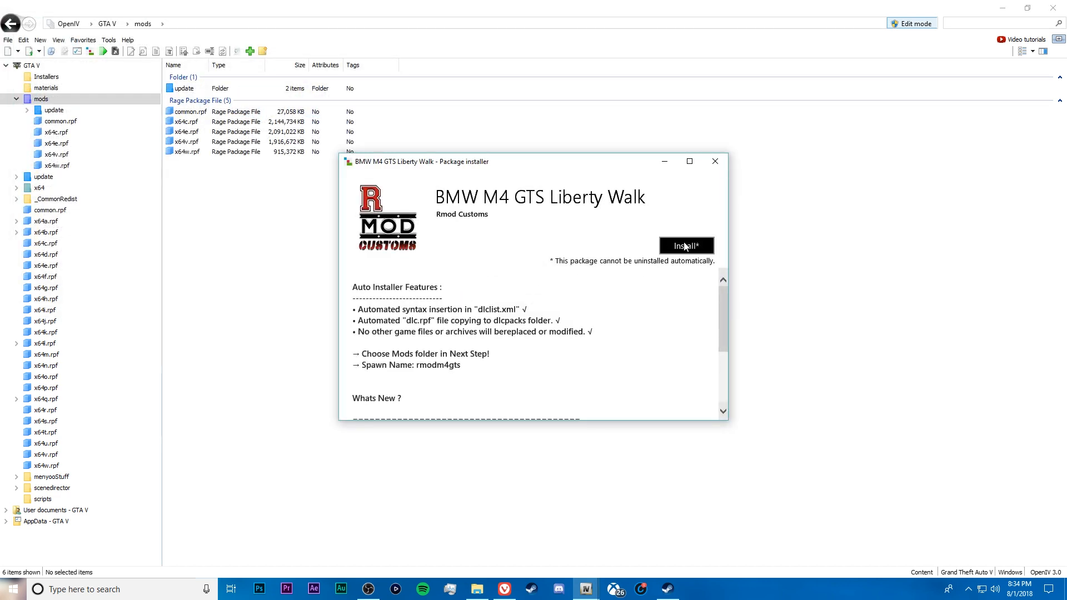
Install the BMW M4 GTS Liberty Walk package into the "mods" folder and close the installer
left_click(686, 246)
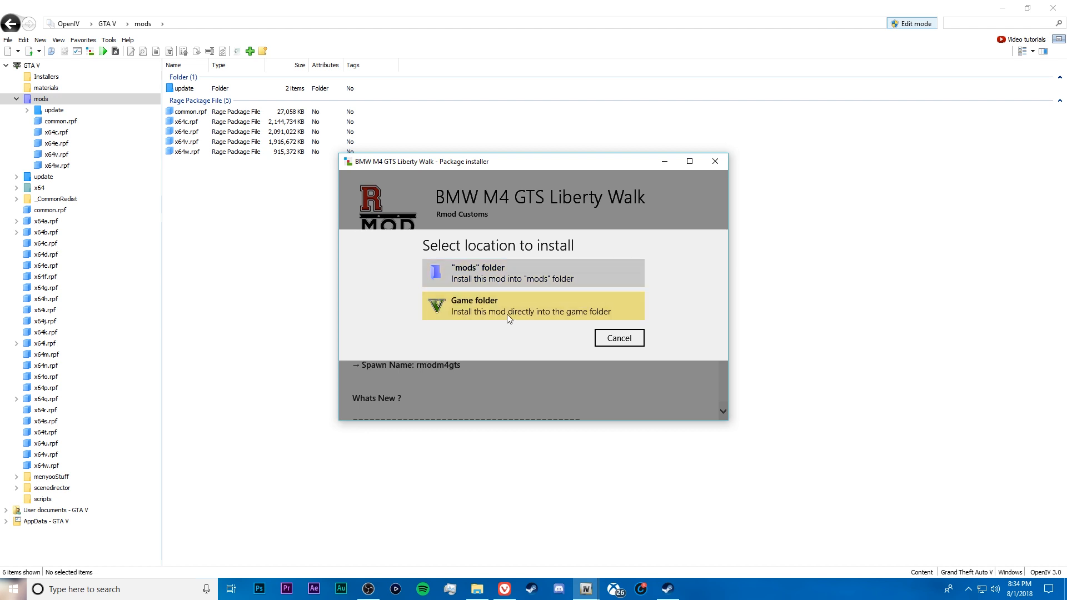
left_click(506, 279)
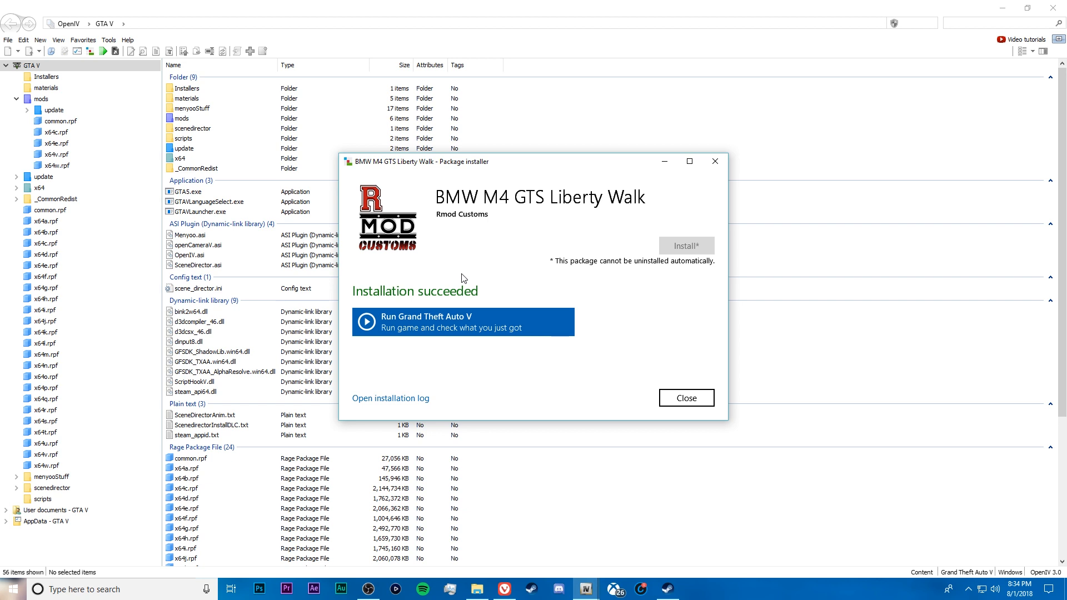
left_click(687, 395)
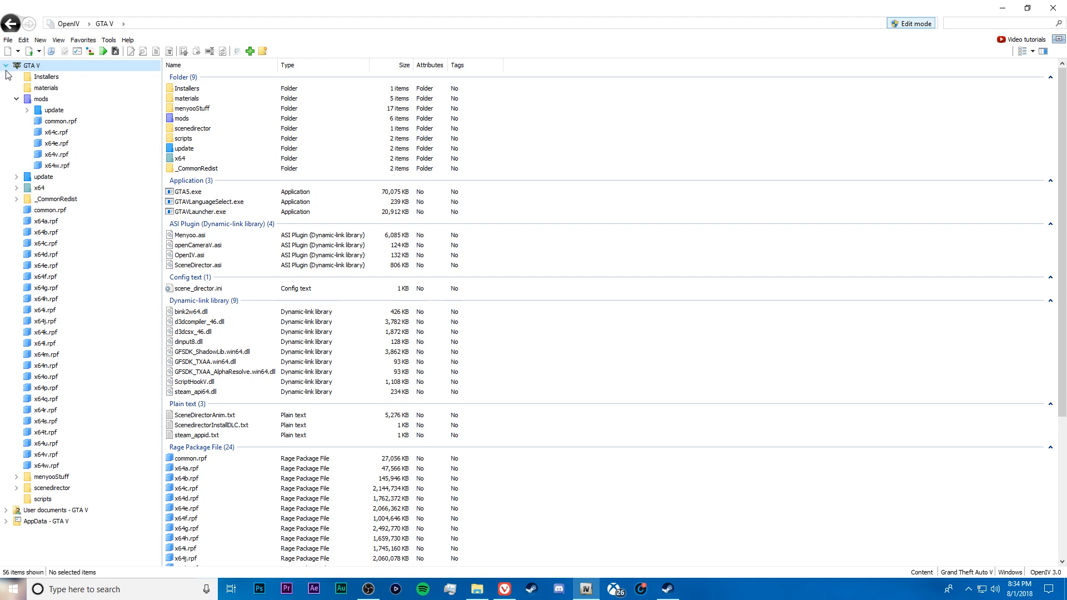
Collapse the GTA V tree in OpenIV and minimize both OpenIV and the Grand Theft Auto V folder window
left_click(6, 66)
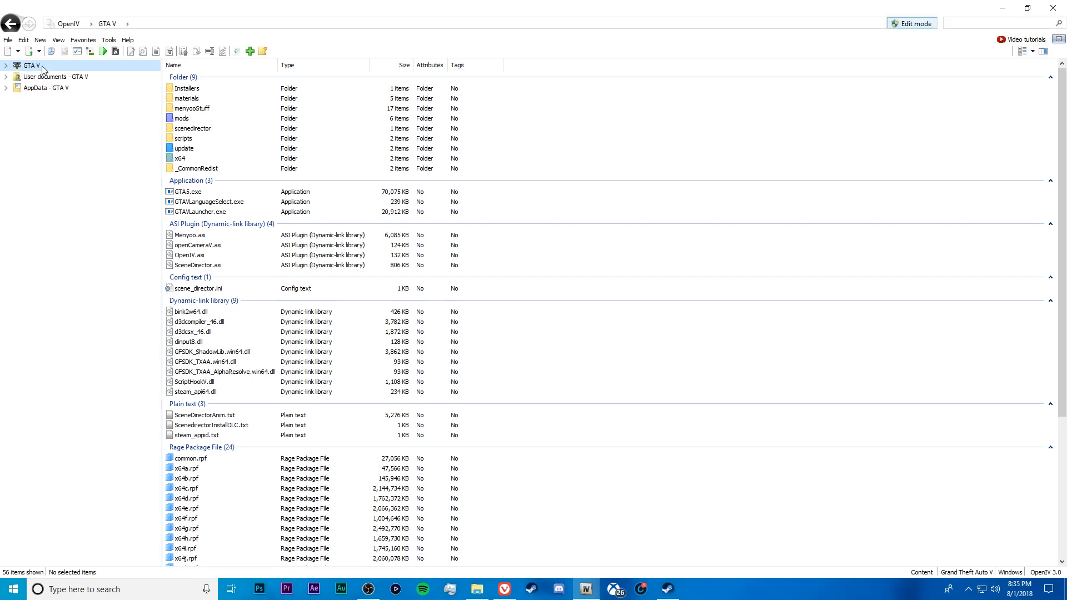
left_click(1003, 8)
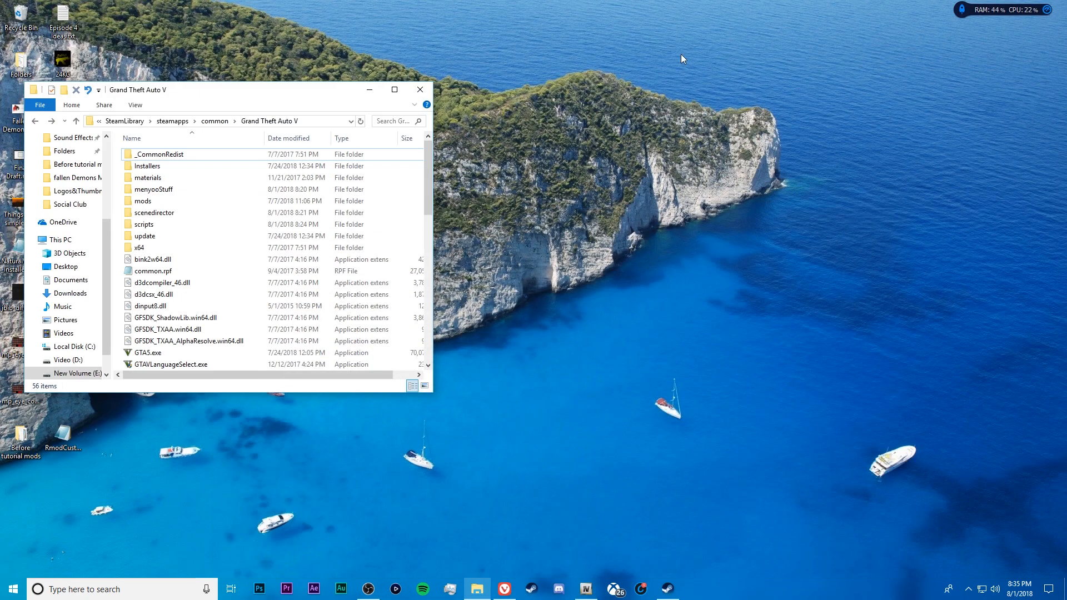
left_click(362, 94)
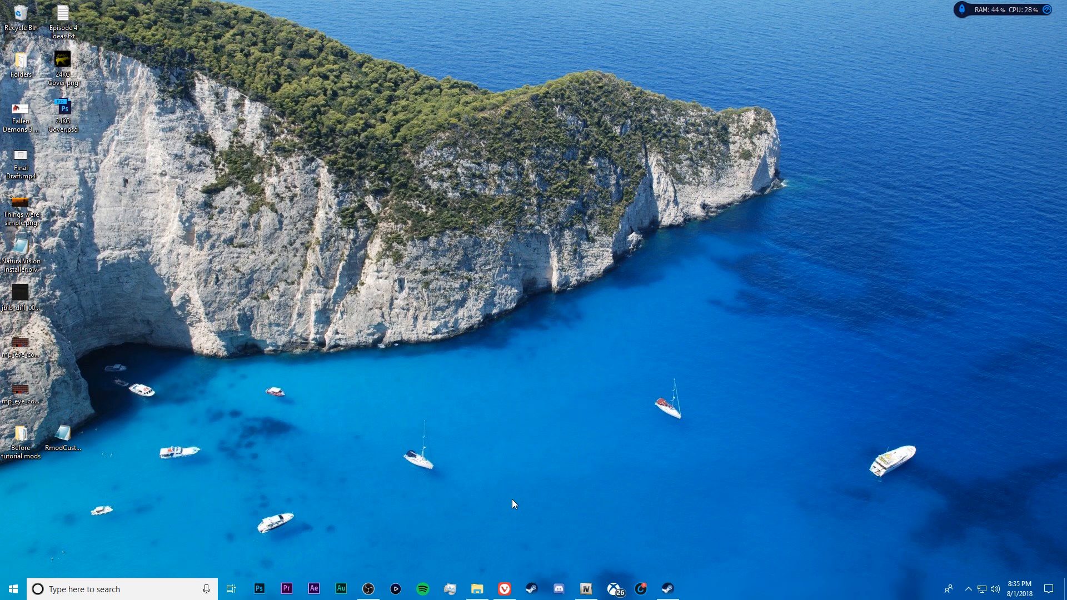
Switch to the browser, open Gameconfig (1.0.1493.0) for Limitless Vehicles & Personal Save Game from the site notifications and start its download
left_click(505, 589)
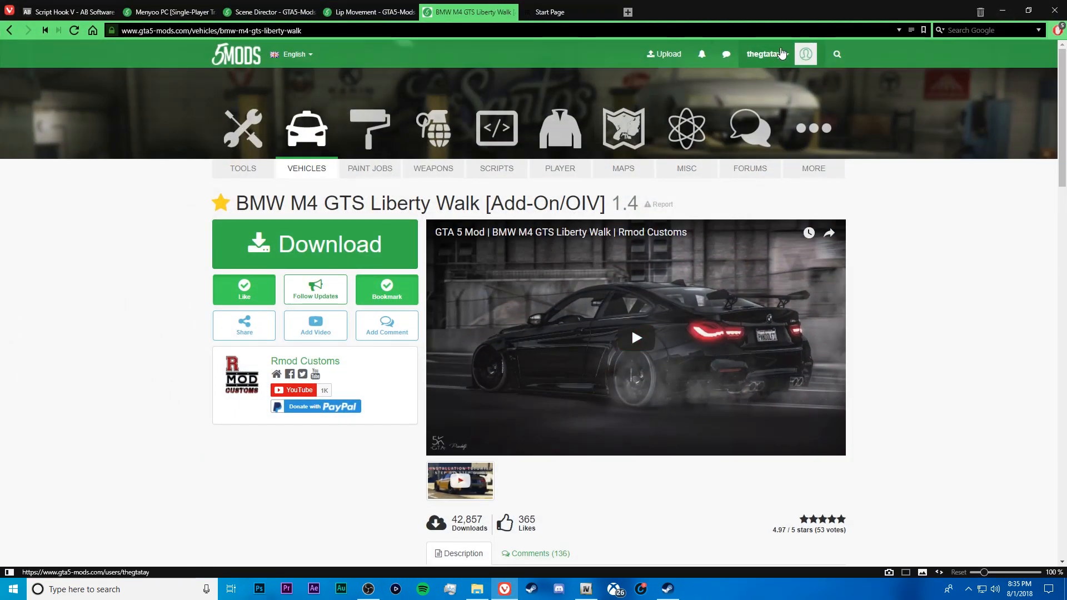
left_click(706, 58)
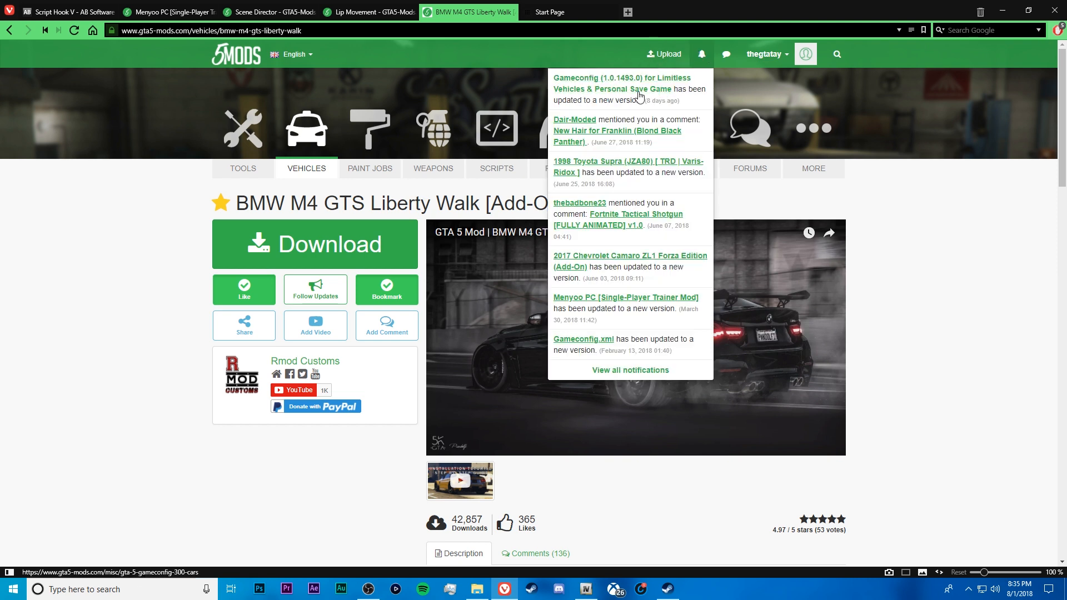
left_click(599, 90)
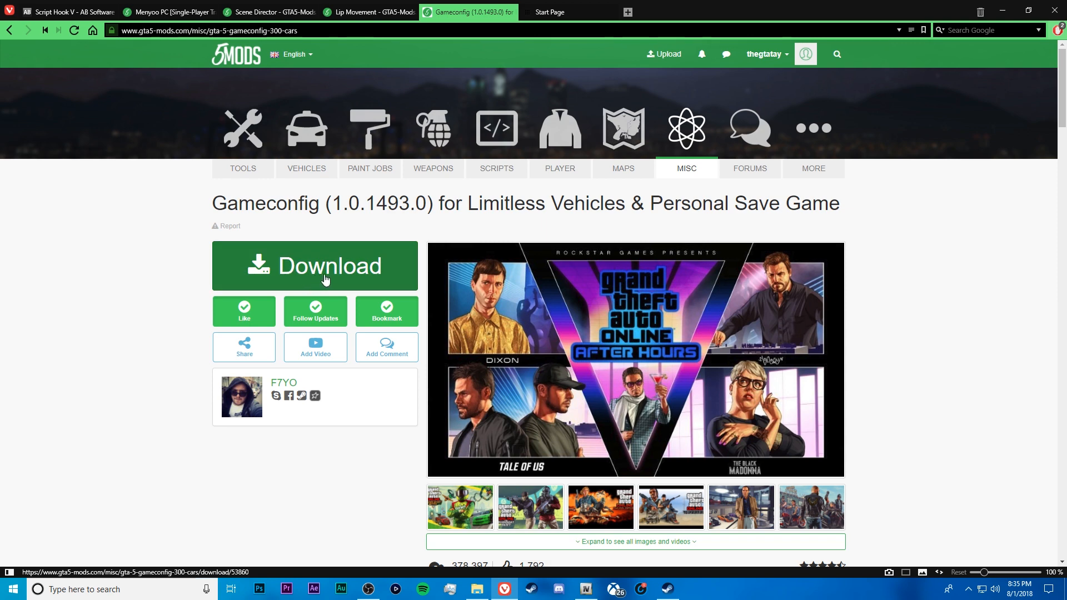
left_click(337, 256)
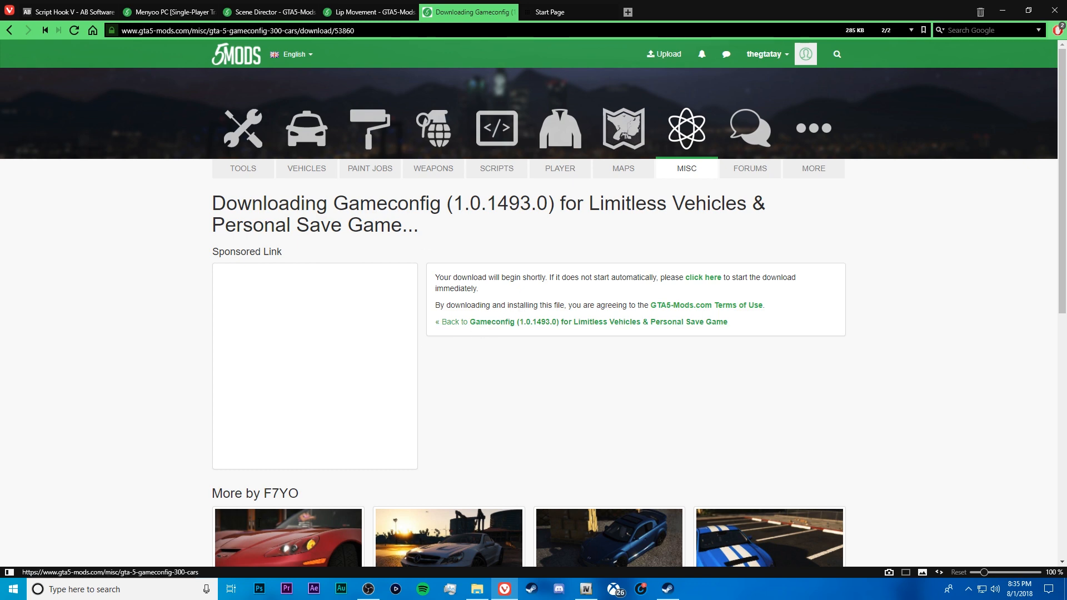
Open the downloaded gameconfig archive in WinRAR, minimize the browser and dismiss the trial notice
left_click(507, 325)
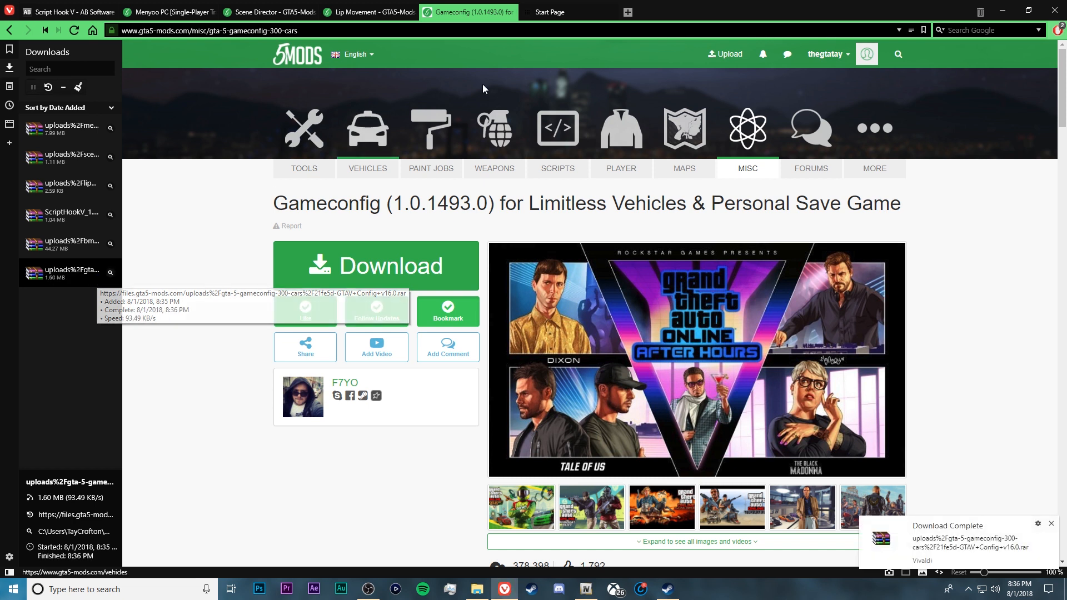
double_click(77, 279)
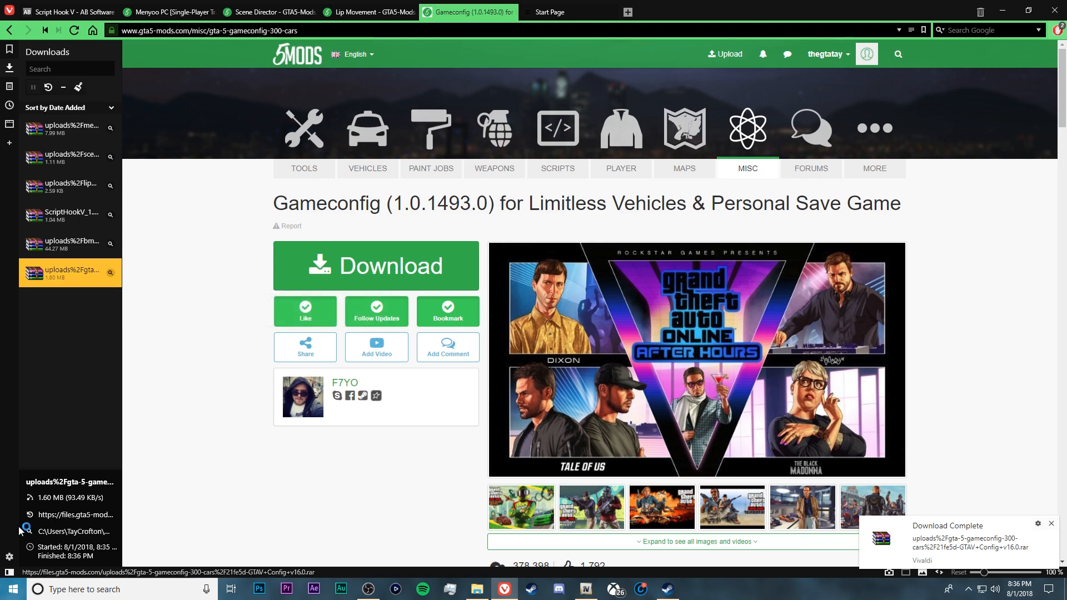
left_click(9, 572)
left_click(1003, 6)
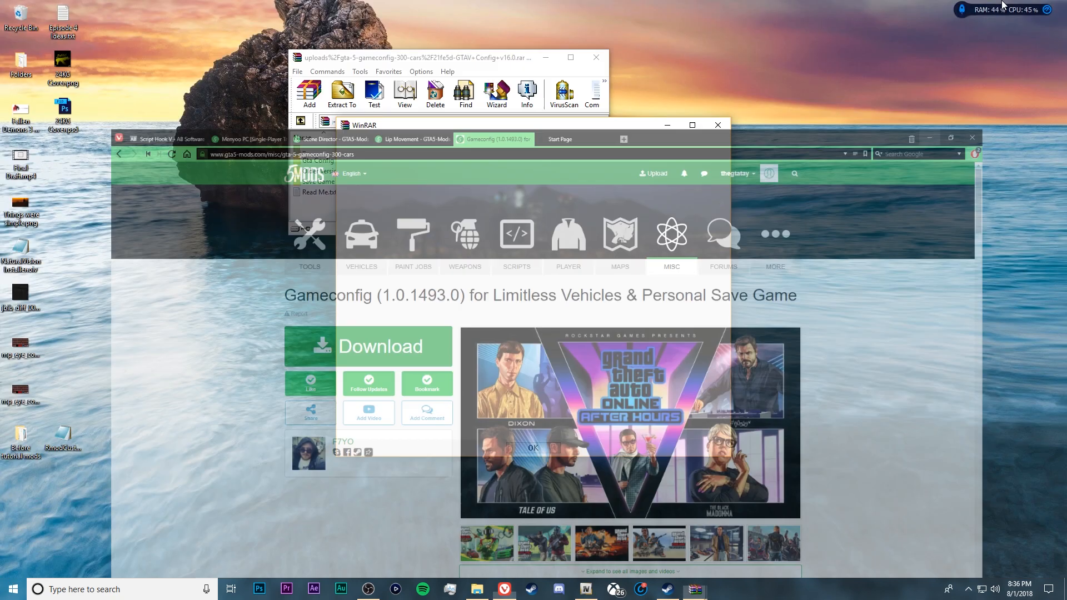
left_click(718, 126)
left_click_drag(439, 63, 806, 108)
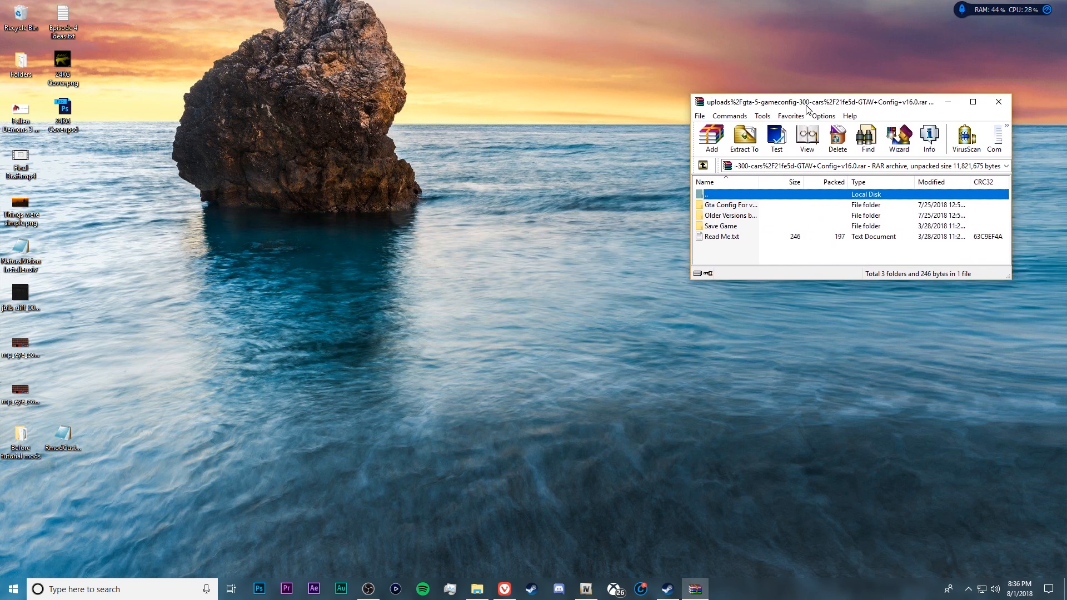
Open the "Gta Config For v 1.0.1493.0" folder in the archive and restore OpenIV with the archive window in front
double_click(735, 209)
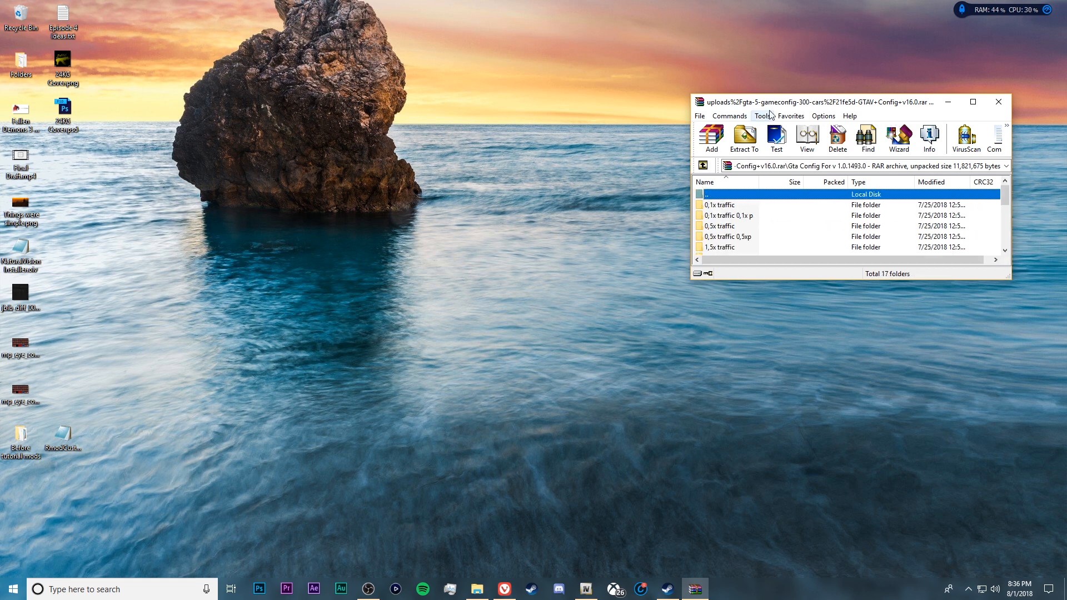
left_click_drag(773, 105, 787, 156)
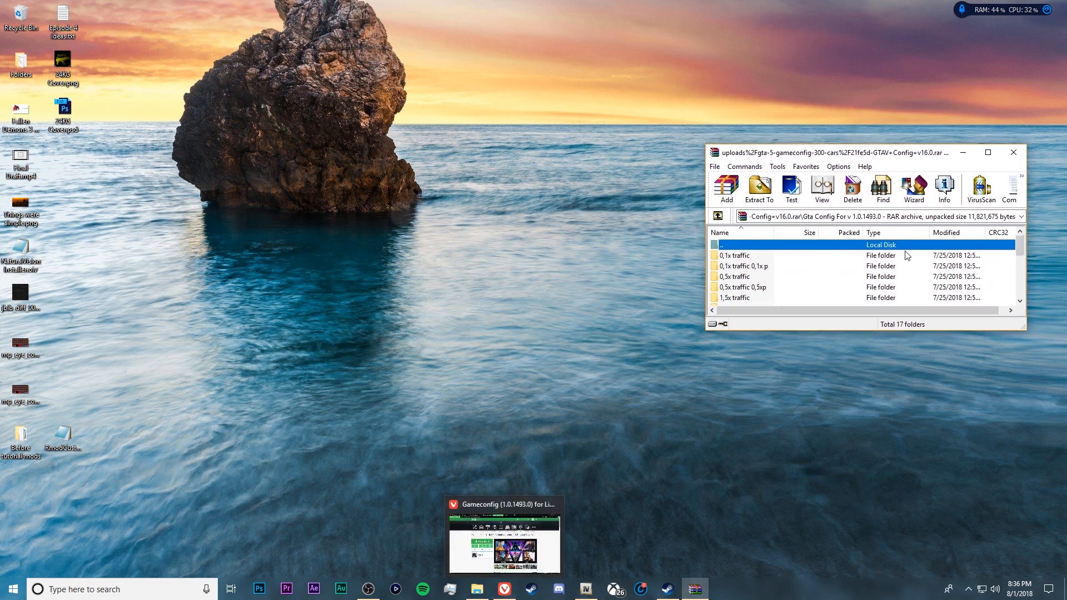
mouse_move(1017, 247)
left_mouse_down()
mouse_move(1018, 300)
mouse_move(1021, 246)
left_mouse_up()
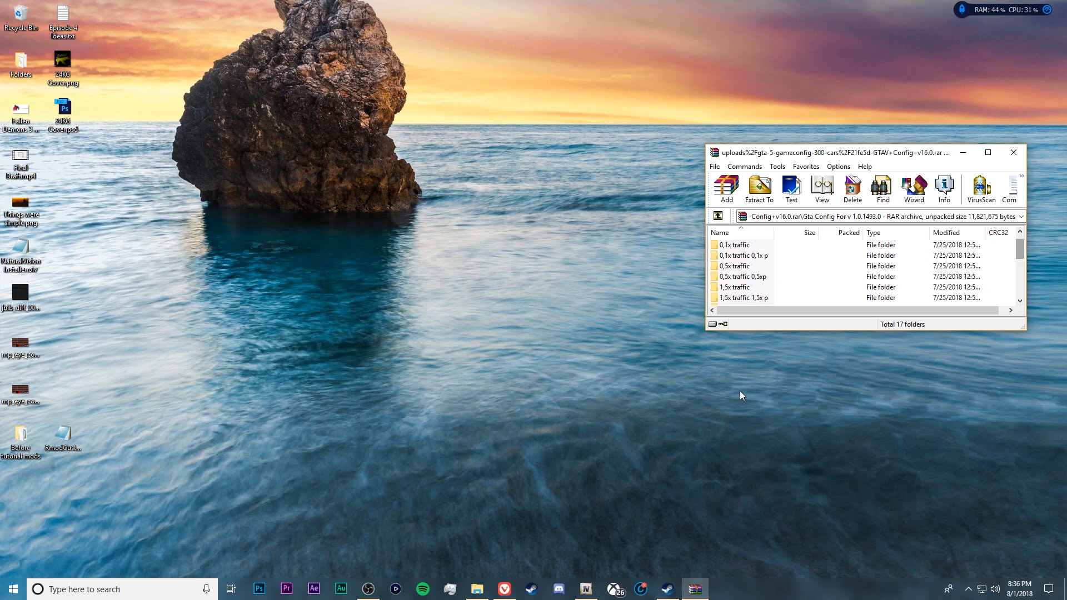
mouse_move(598, 584)
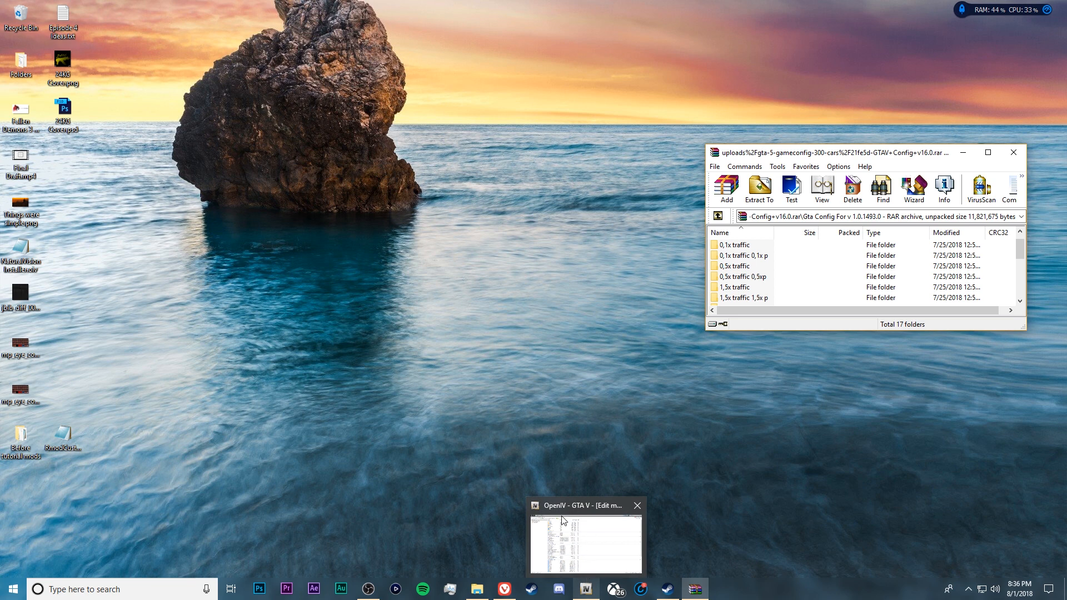
mouse_move(560, 518)
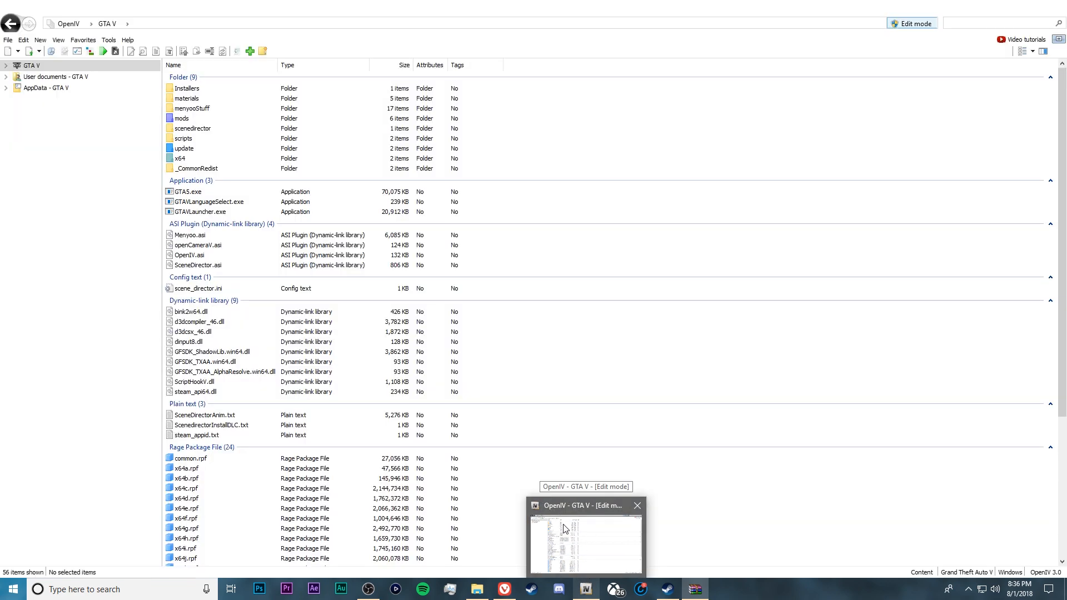
left_click(564, 528)
mouse_move(704, 591)
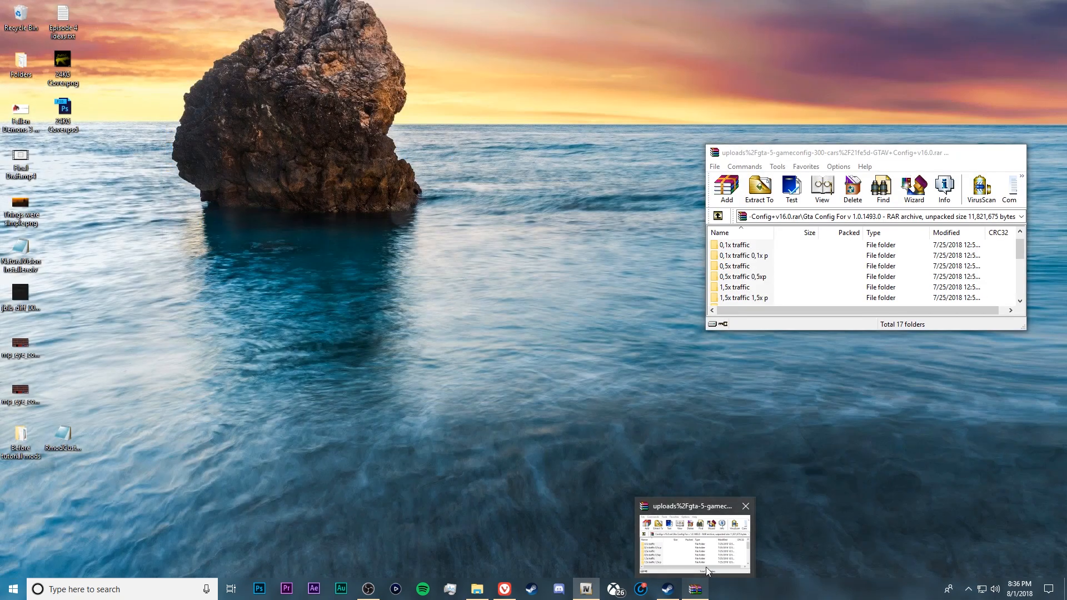
left_click(706, 567)
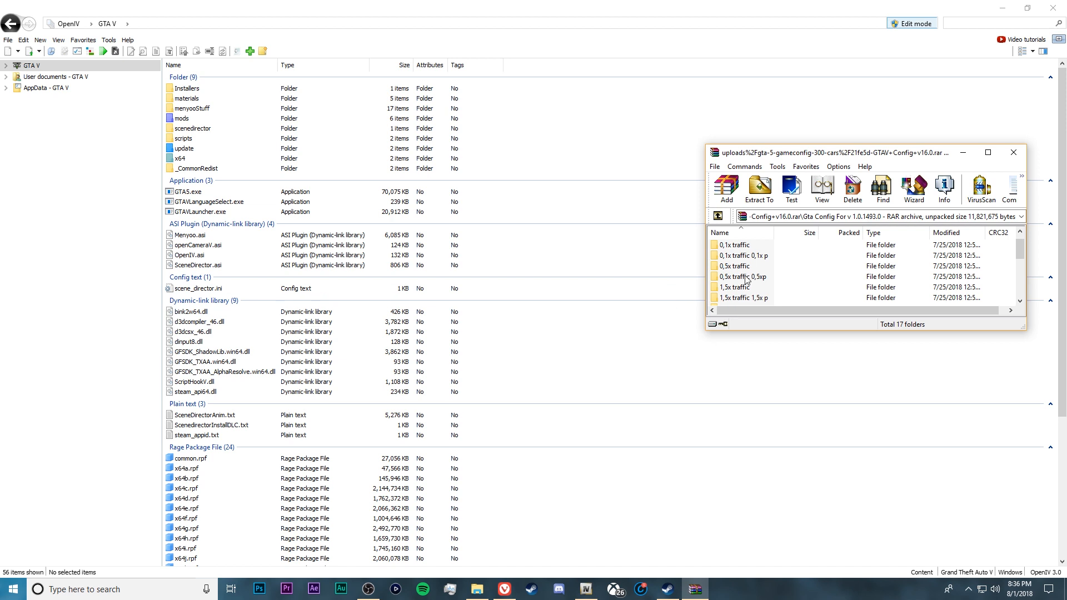
In OpenIV, go to mods > update > update.rpf > common > data
double_click(181, 118)
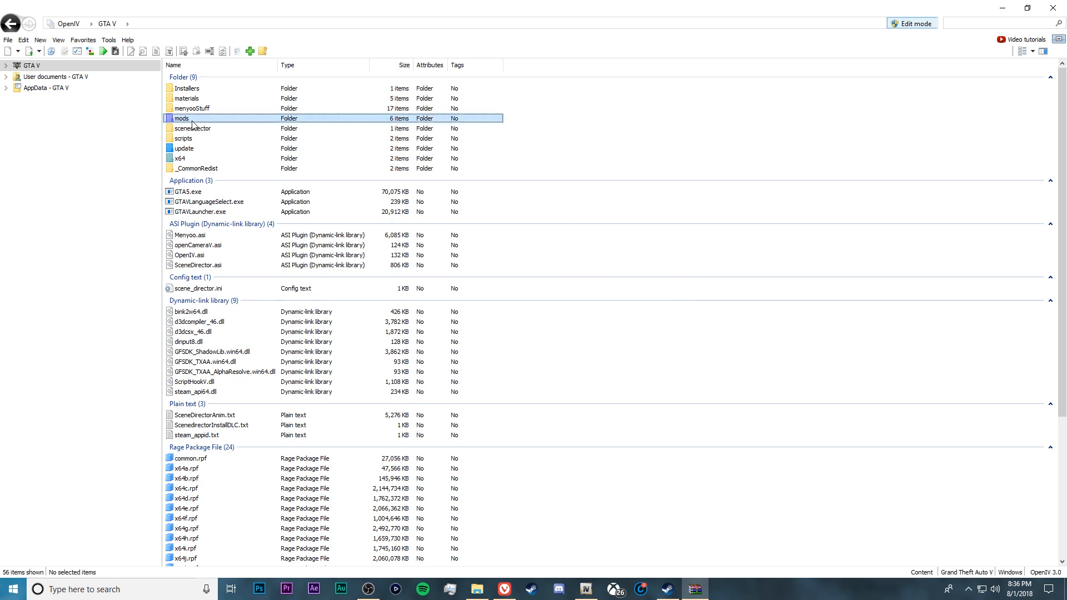
double_click(214, 94)
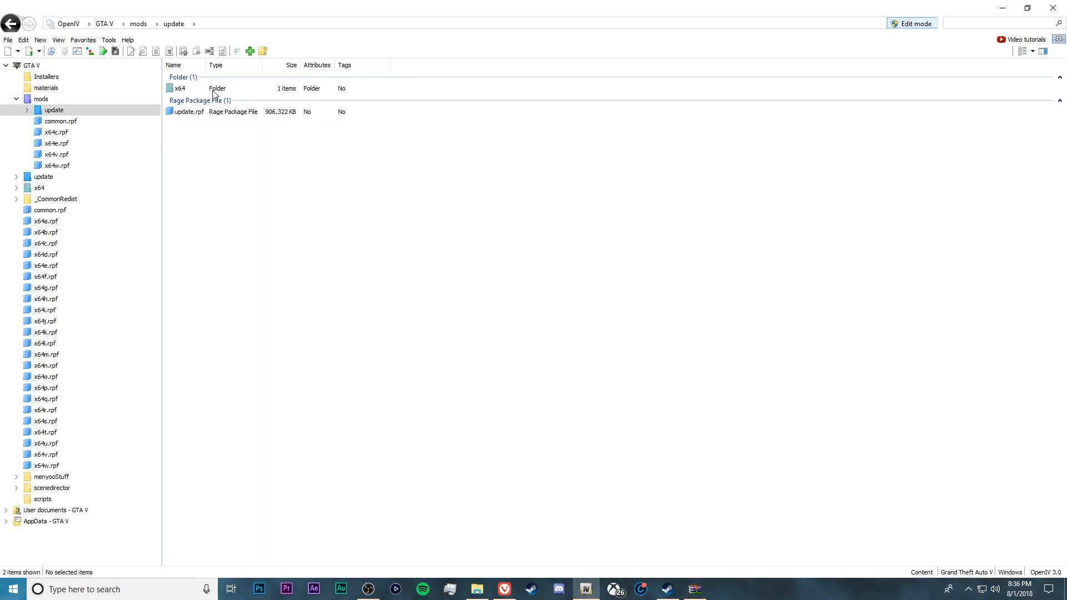
double_click(201, 111)
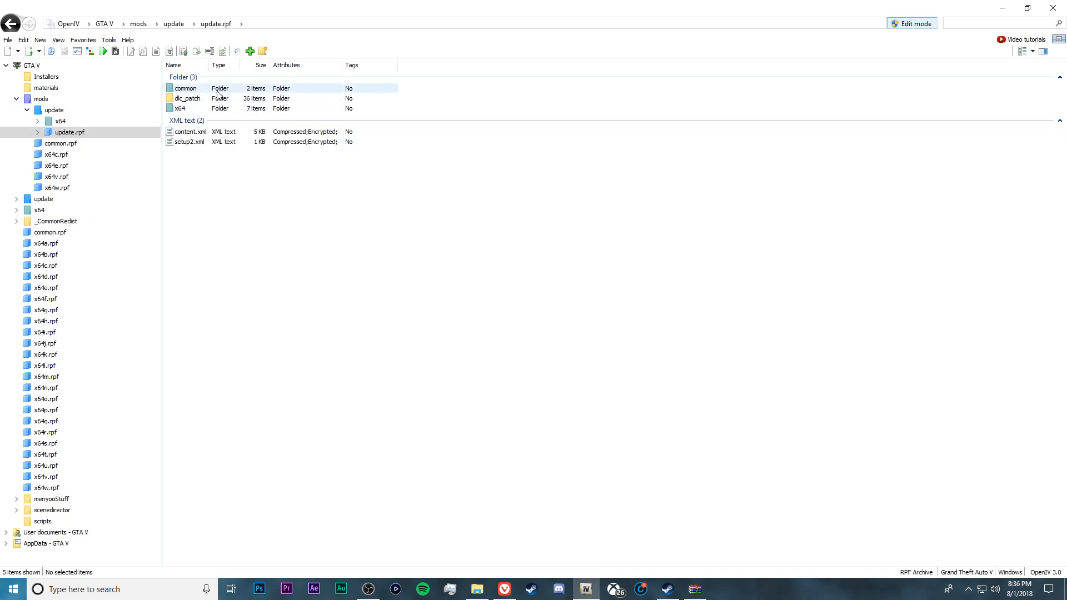
double_click(203, 90)
double_click(204, 91)
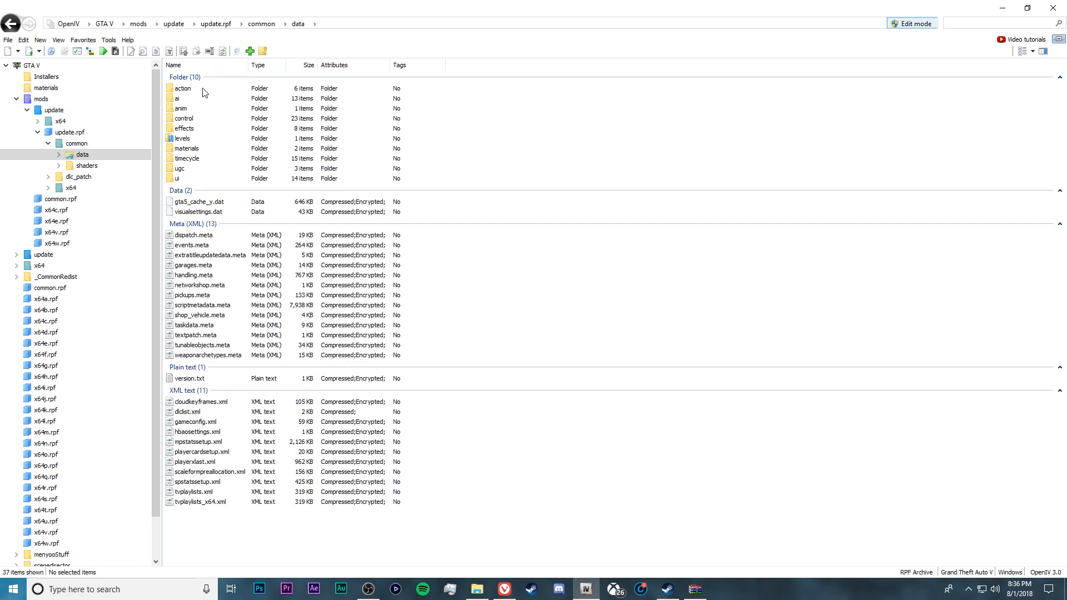
View the contents of the existing gameconfig.xml in the OpenIV text viewer
left_click(199, 425)
double_click(201, 422)
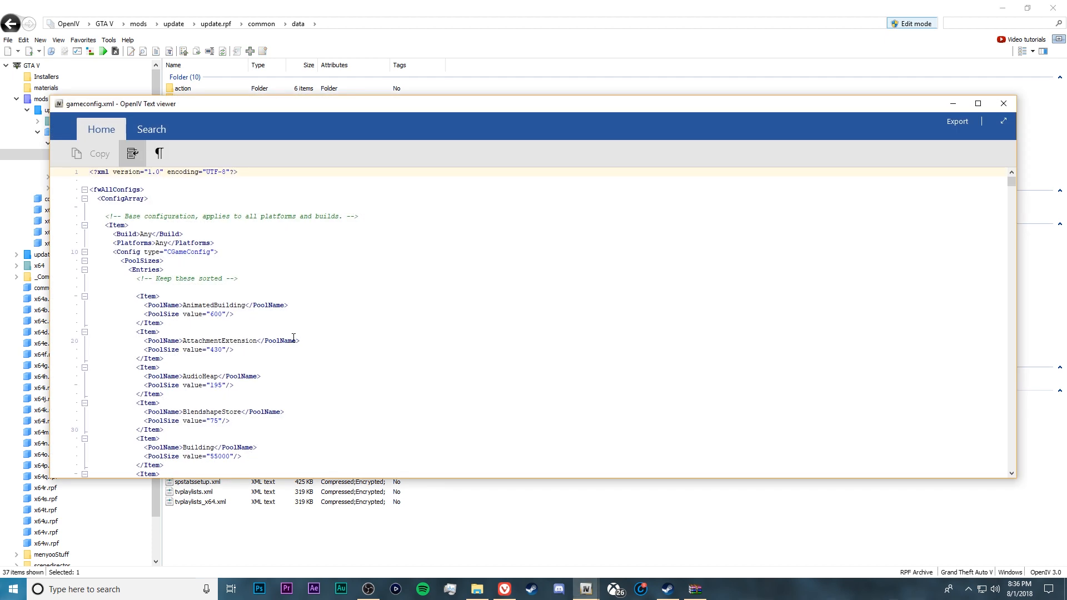
left_click_drag(1011, 184, 1012, 255)
Replace gameconfig.xml in the data folder with the one from the archive's "2x traffic 2x peds" folder and close the archive
mouse_move(696, 591)
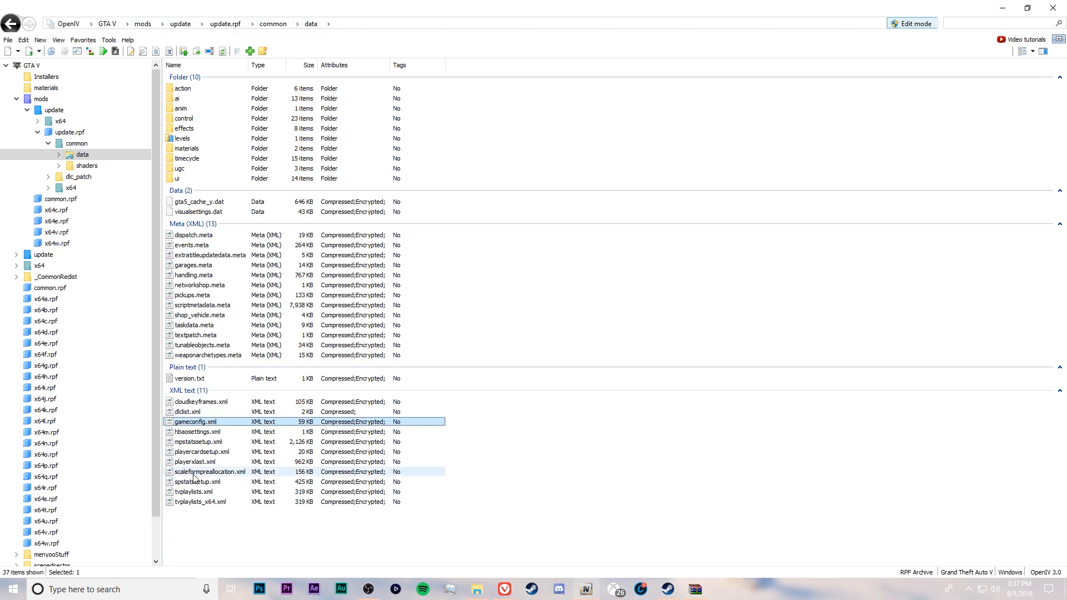
left_click(689, 596)
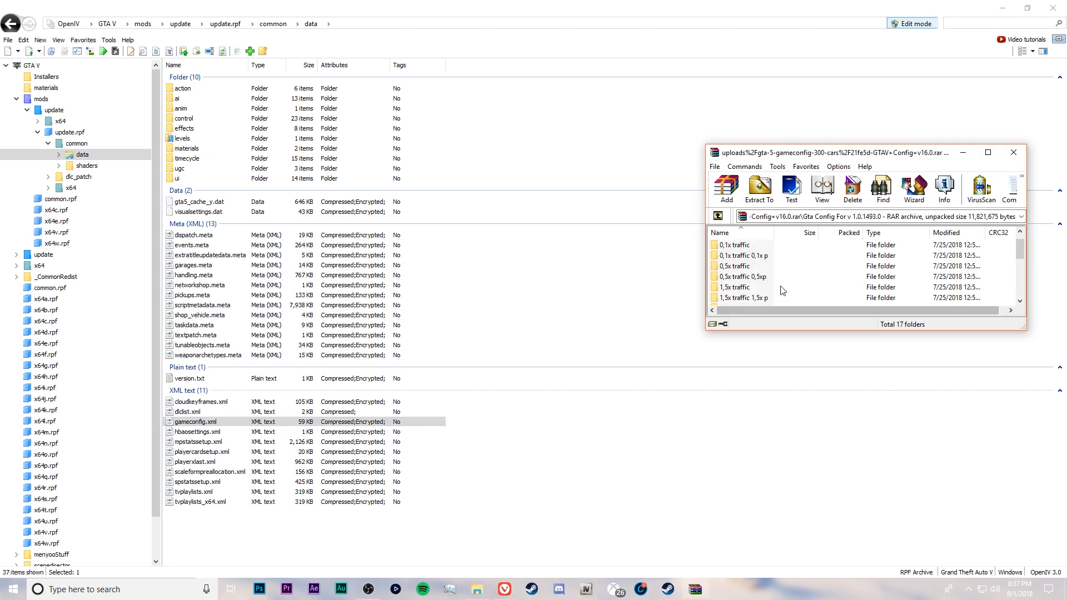
left_click_drag(1019, 250, 1017, 269)
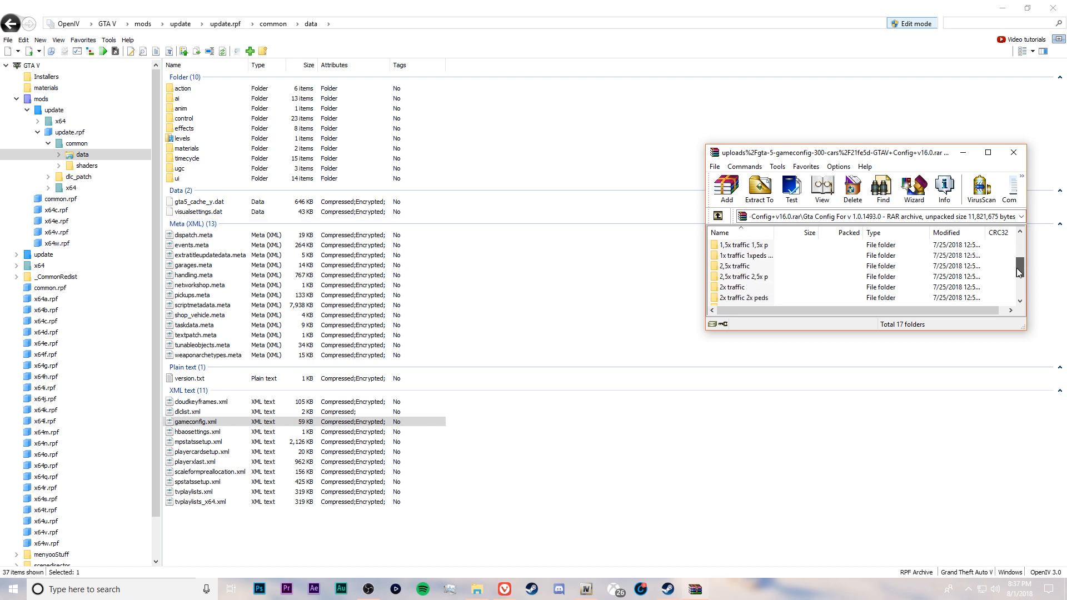
left_click_drag(1017, 268, 1015, 281)
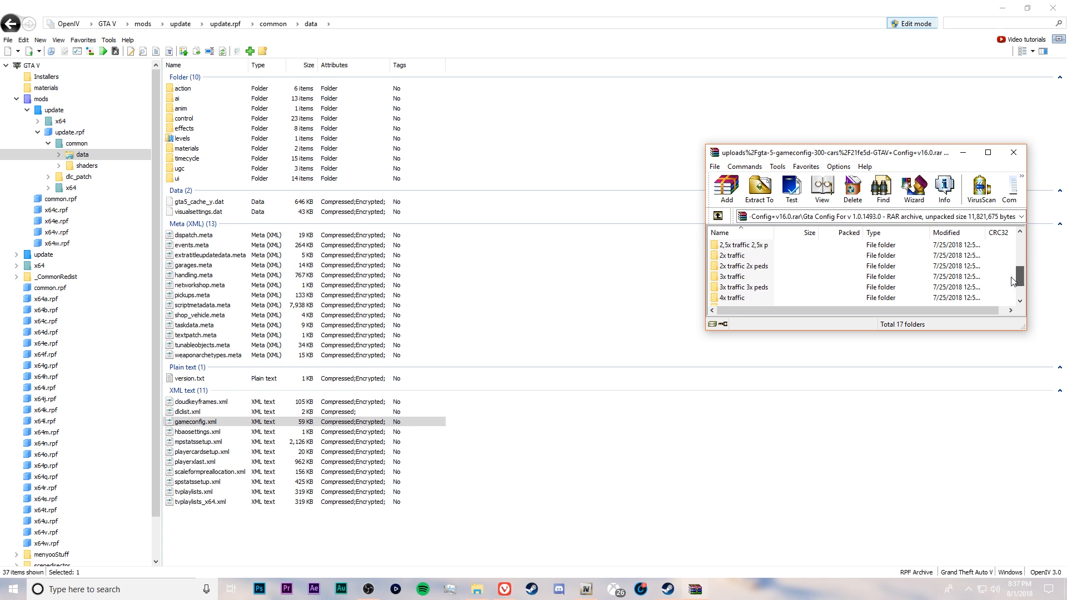
double_click(752, 267)
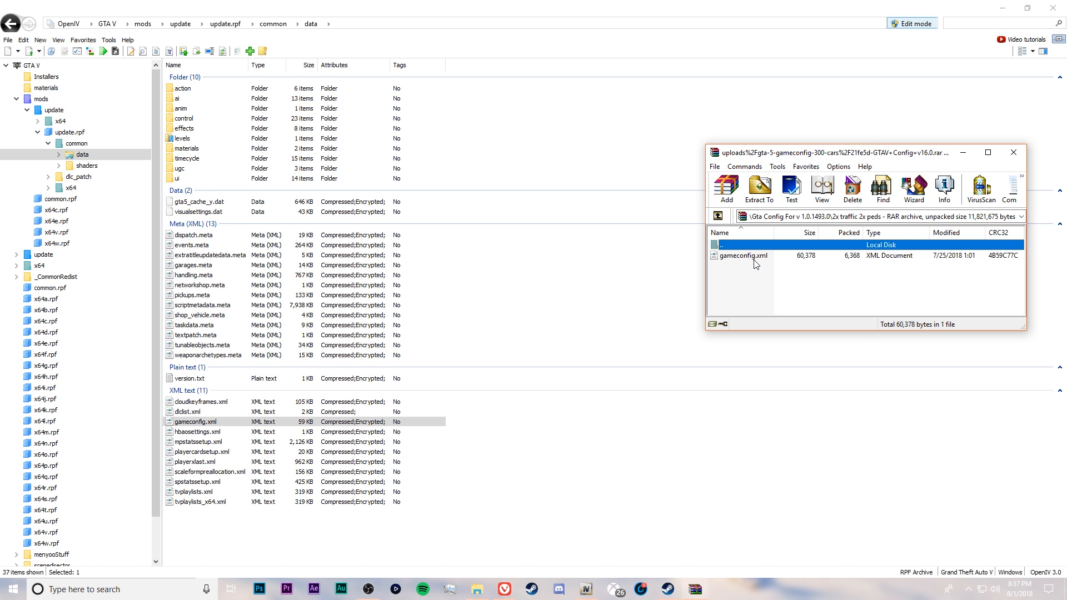
left_click_drag(760, 257, 207, 424)
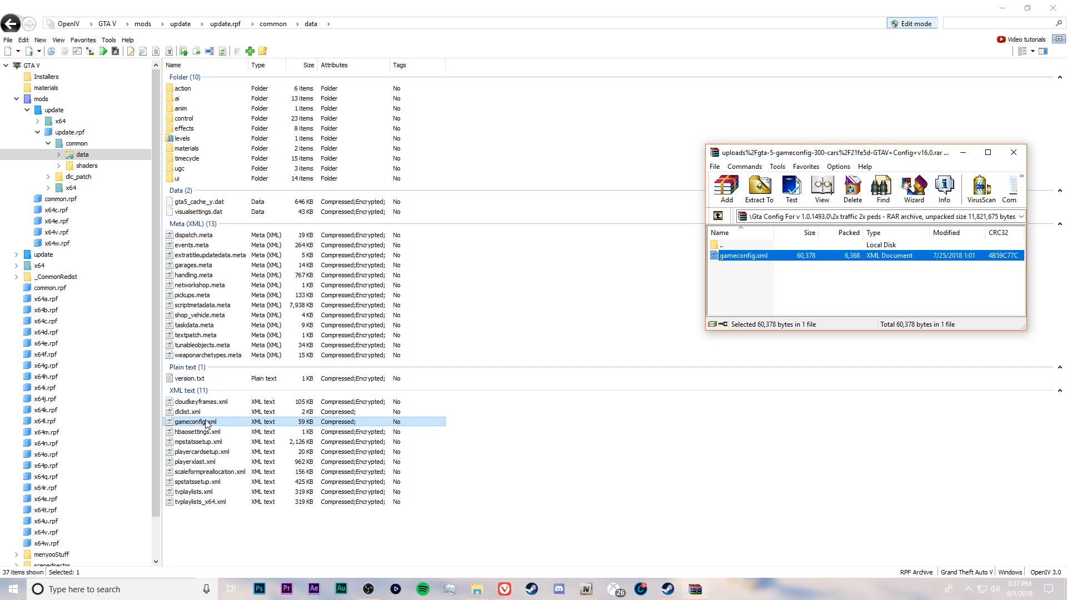
left_click(1014, 153)
Reduce OpenIV to a smaller window and arrange it side by side with the Grand Theft Auto V folder window
left_click(1027, 8)
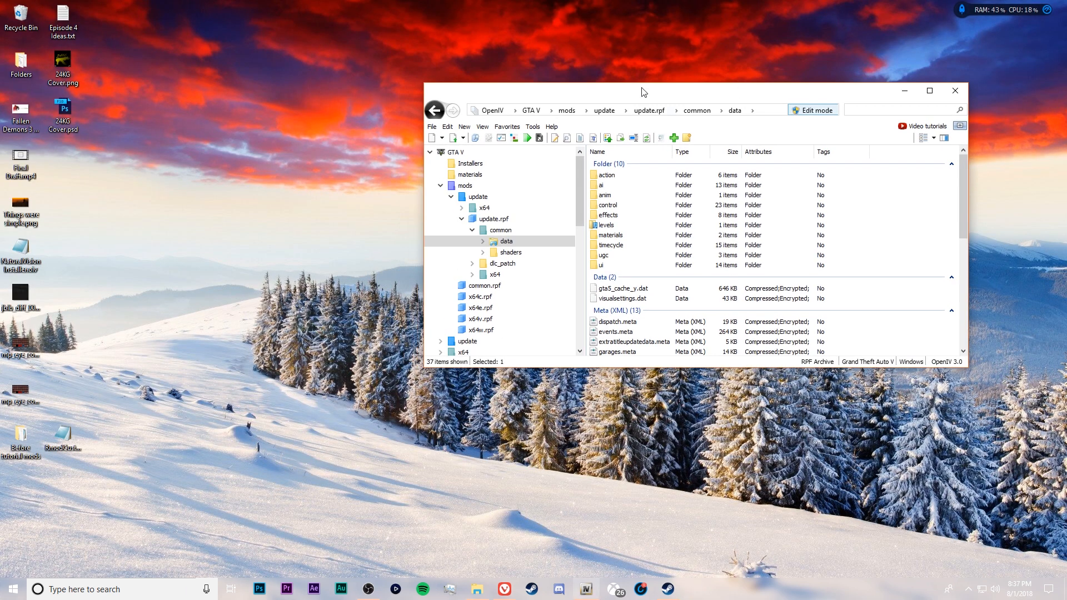
left_click_drag(644, 92, 727, 117)
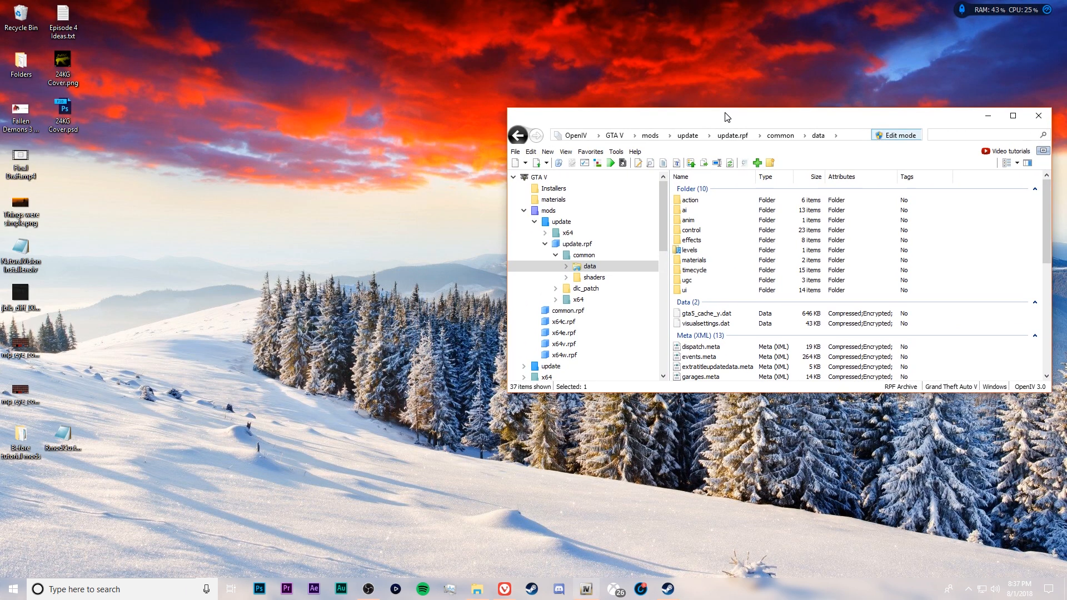
left_click(477, 590)
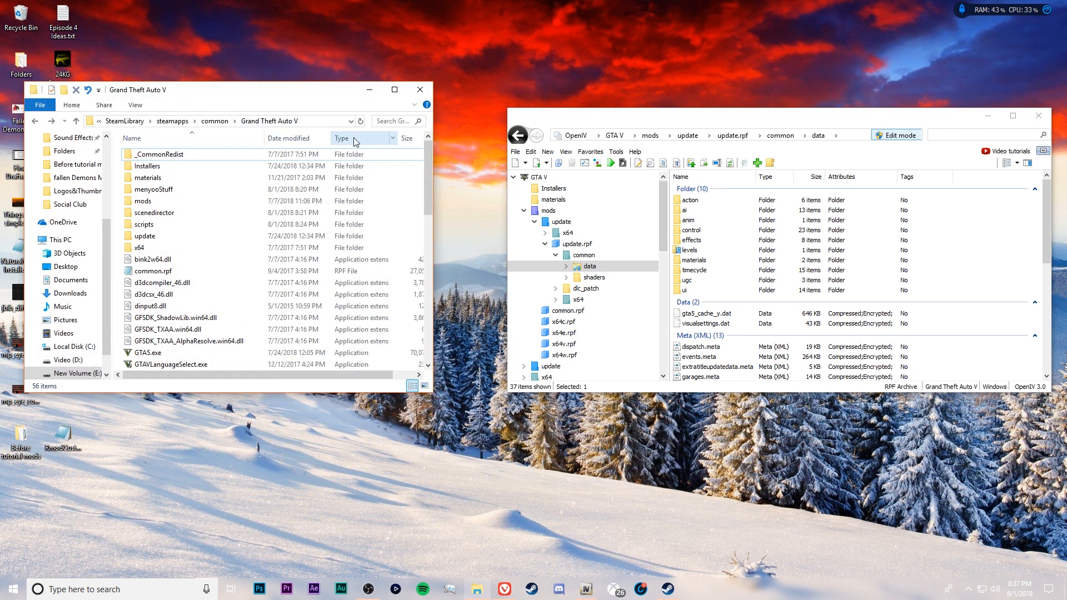
left_click_drag(192, 93, 211, 123)
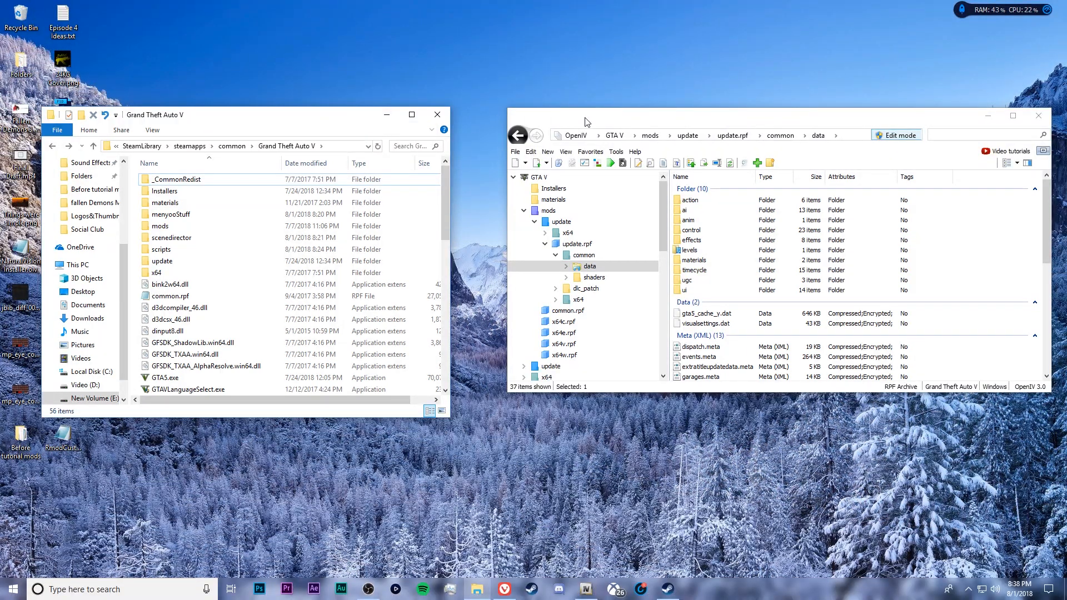
left_click_drag(573, 120, 568, 119)
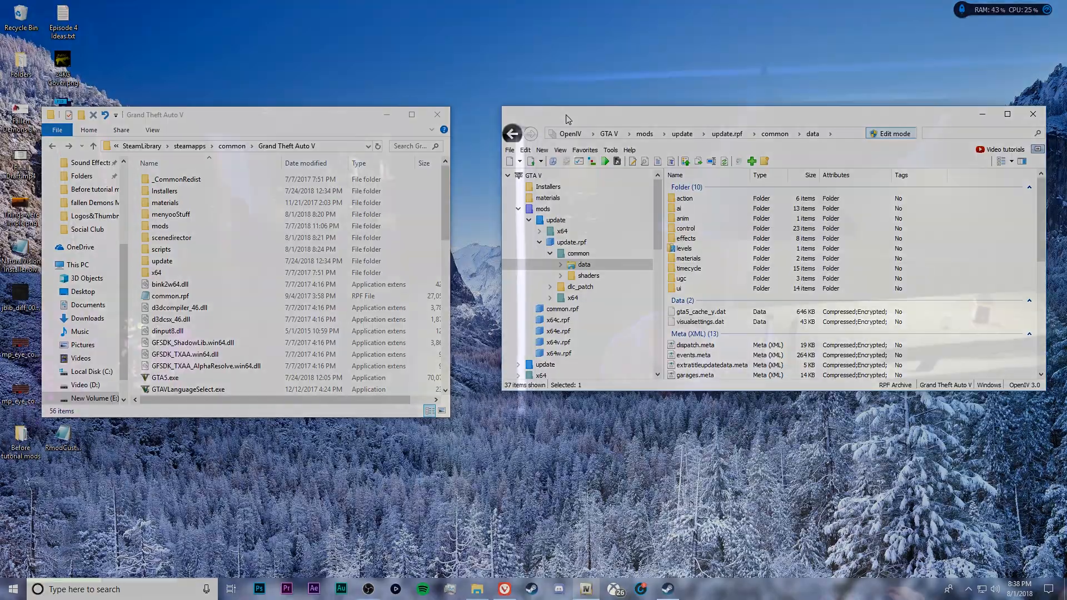